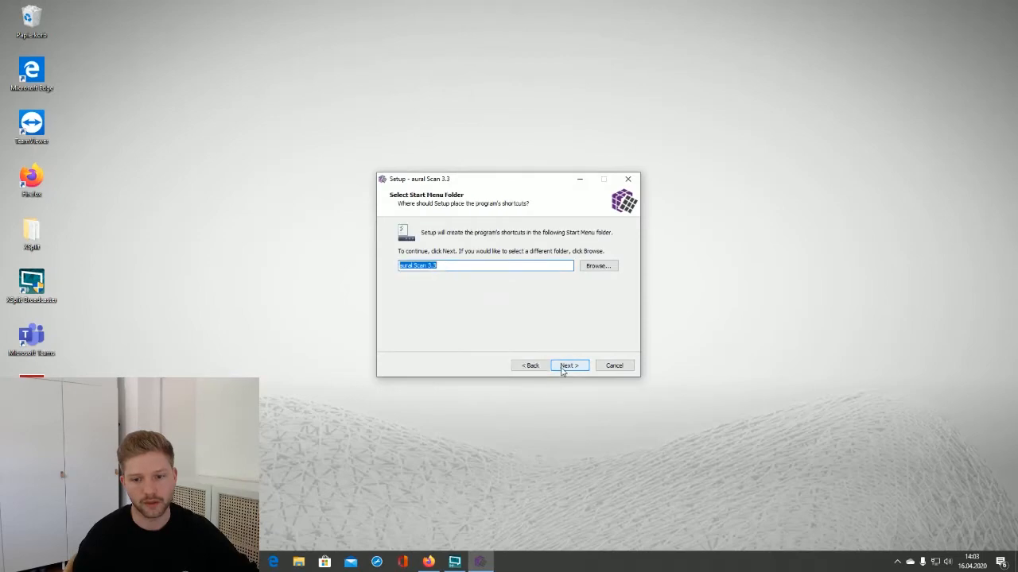
# Accept the aural Scan 3.3 Start Menu folder and remaining setup options, start the installation, and move the setup window aside
pyautogui.click(564, 367)
pyautogui.click(569, 367)
pyautogui.click(577, 370)
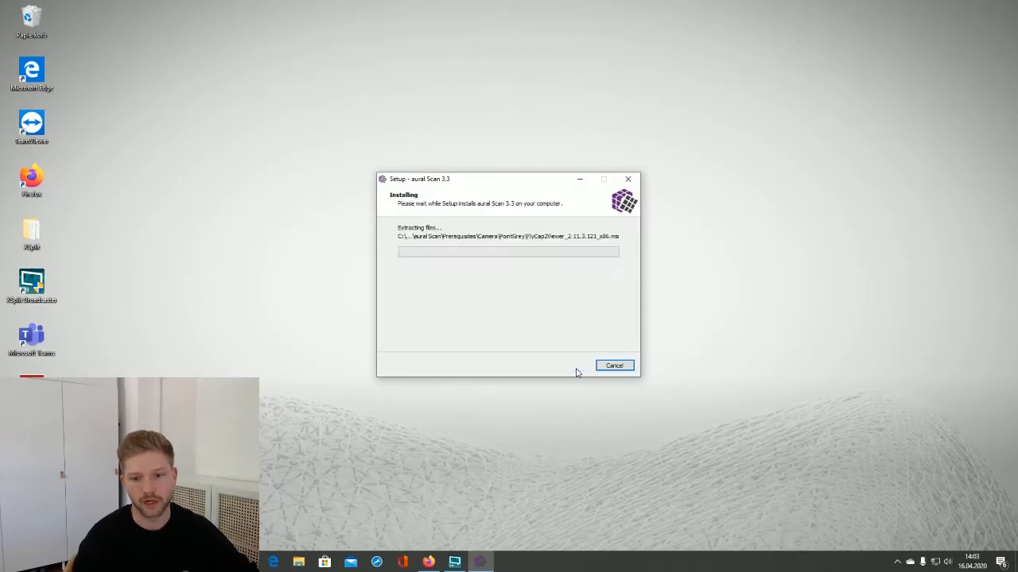
pyautogui.moveTo(524, 183); pyautogui.dragTo(283, 183)
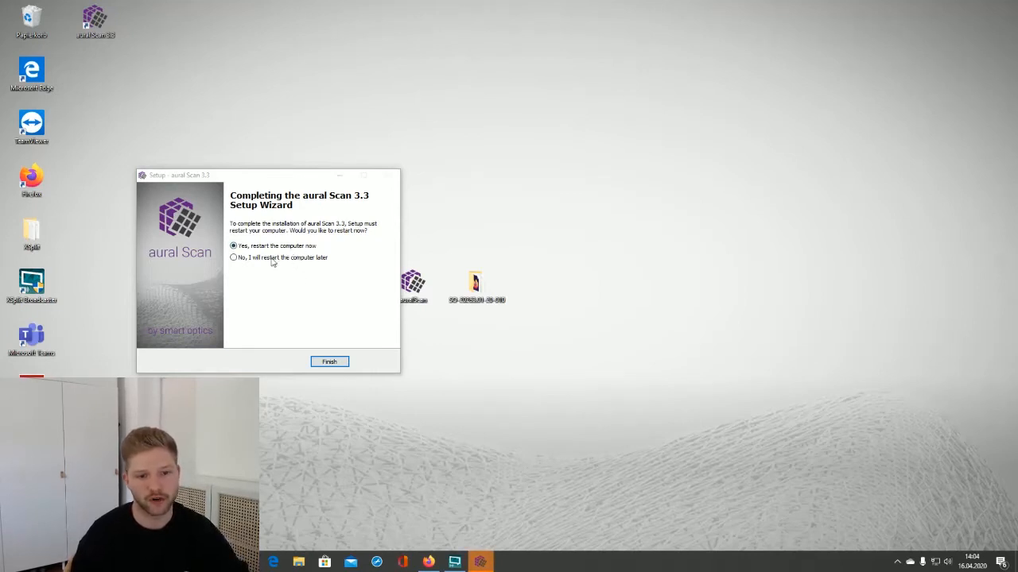
# Finish the aural Scan 3.3 setup without restarting the computer
pyautogui.click(233, 259)
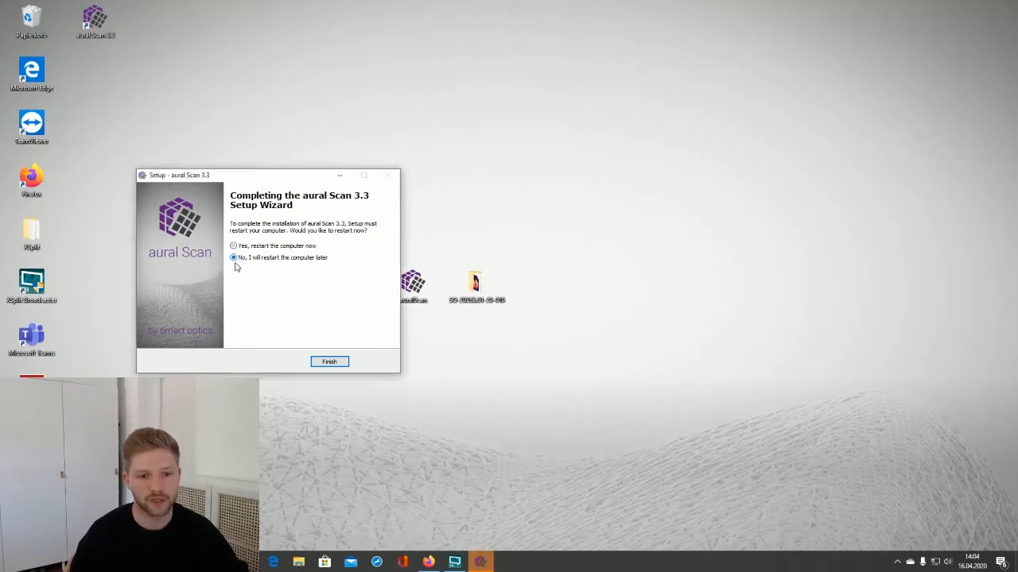
pyautogui.moveTo(309, 181); pyautogui.dragTo(466, 185)
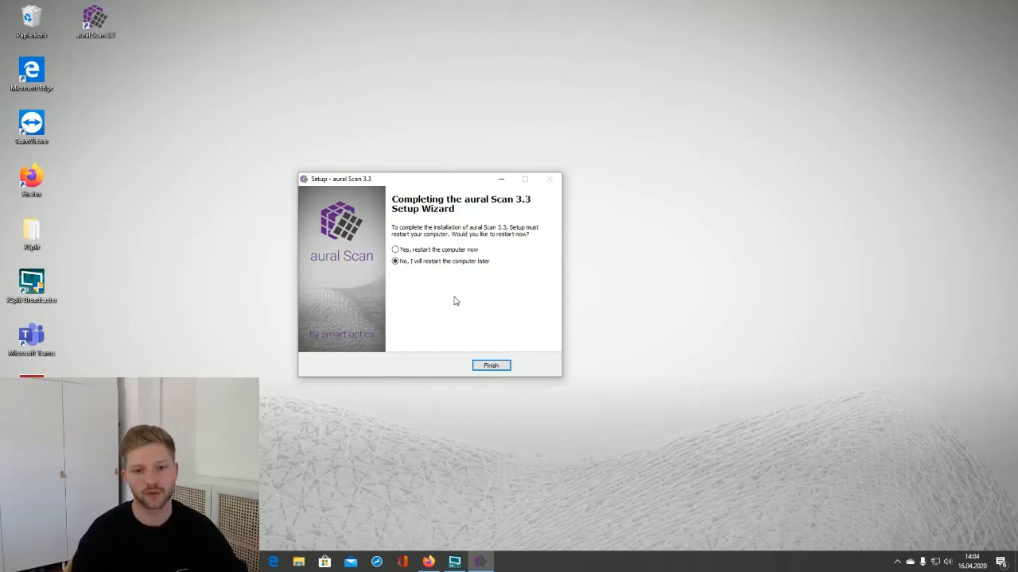
pyautogui.click(487, 369)
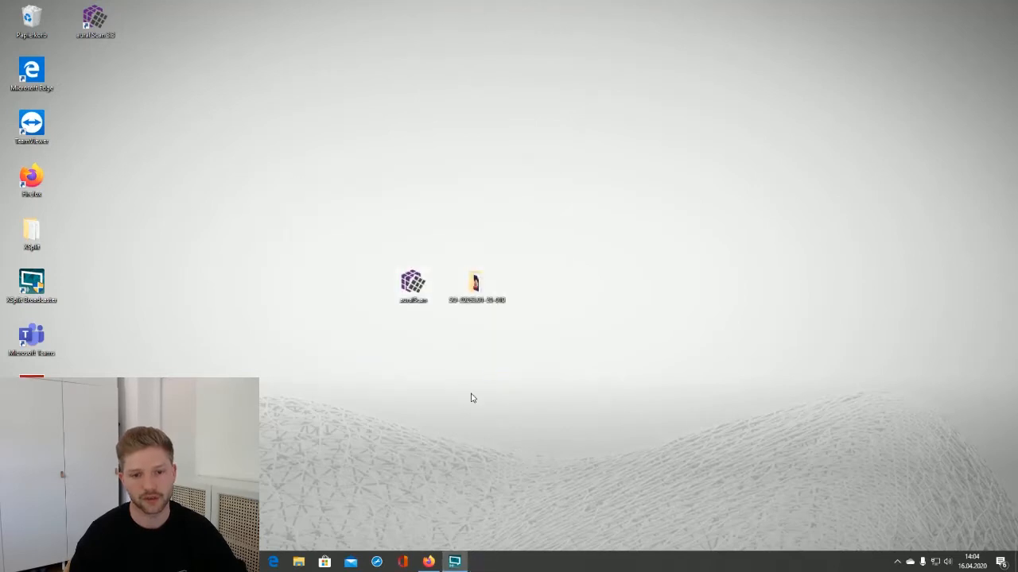
# Place the aural Scan 3.3 shortcut beside the auralScan desktop icon, launch it, and acknowledge the missing calibration folder notices
pyautogui.moveTo(94, 20); pyautogui.dragTo(360, 343)
pyautogui.click(386, 357)
pyautogui.click(361, 345)
pyautogui.doubleClick(354, 287)
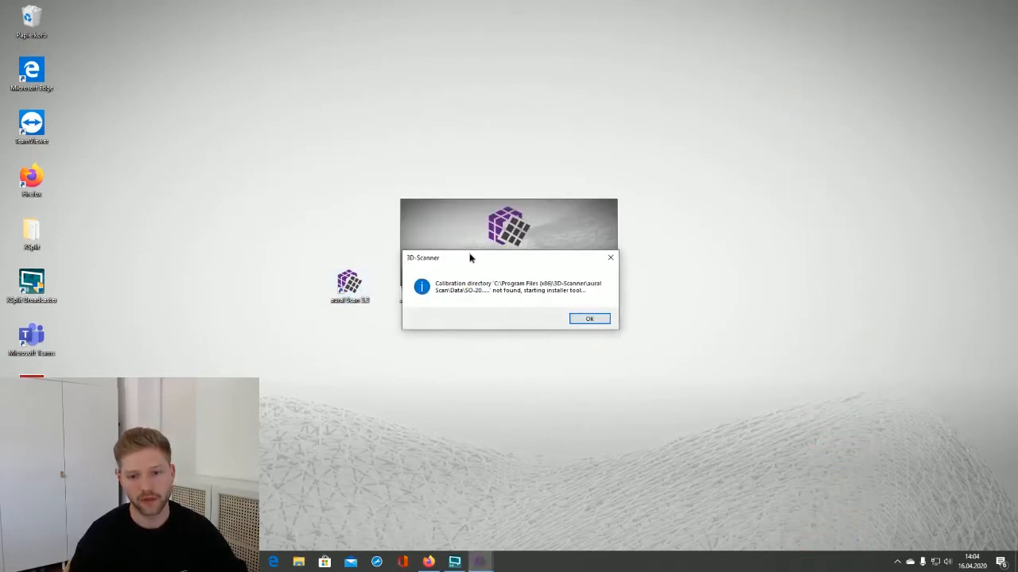
pyautogui.moveTo(482, 266); pyautogui.dragTo(479, 285)
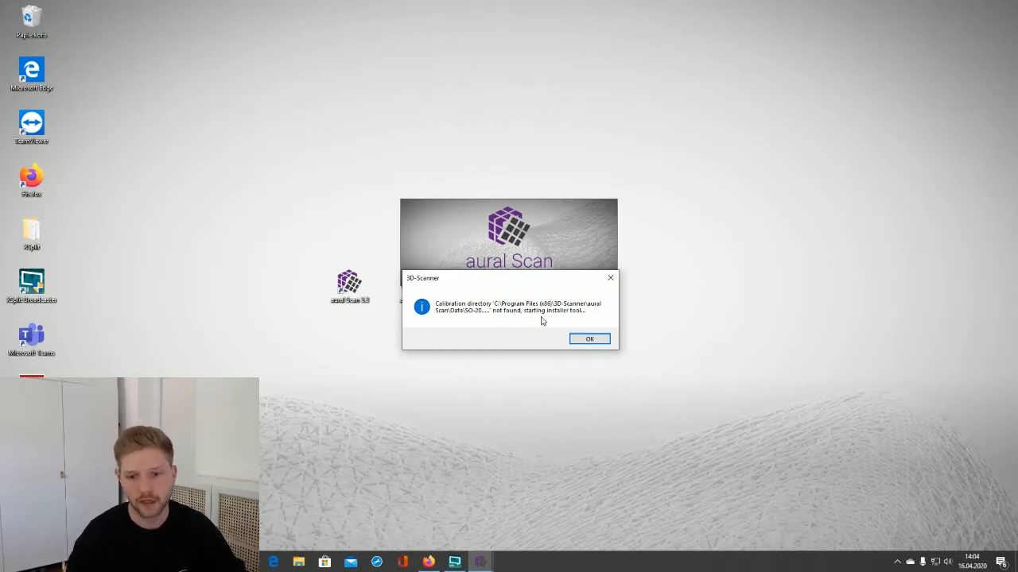
pyautogui.click(589, 340)
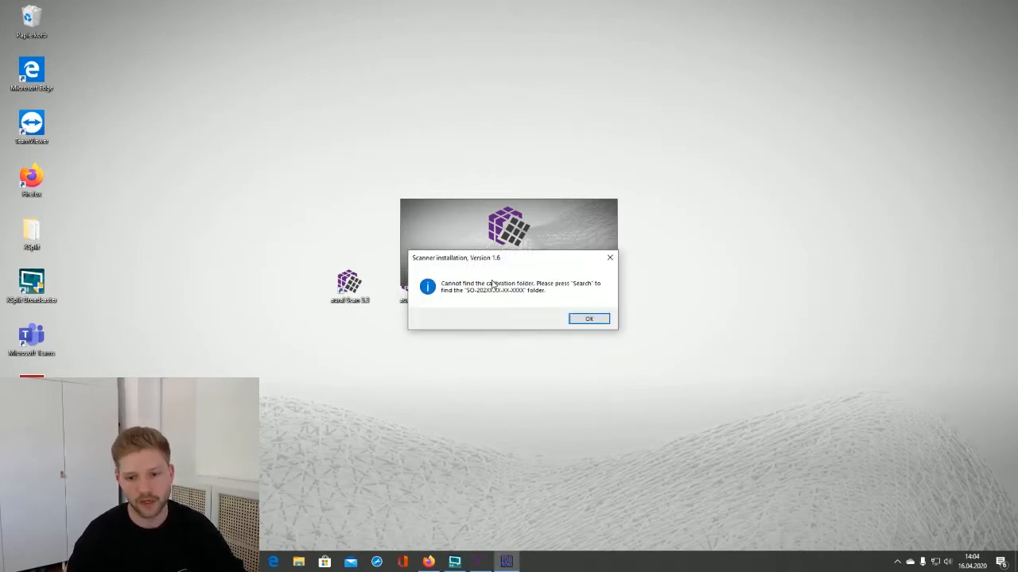
pyautogui.click(588, 319)
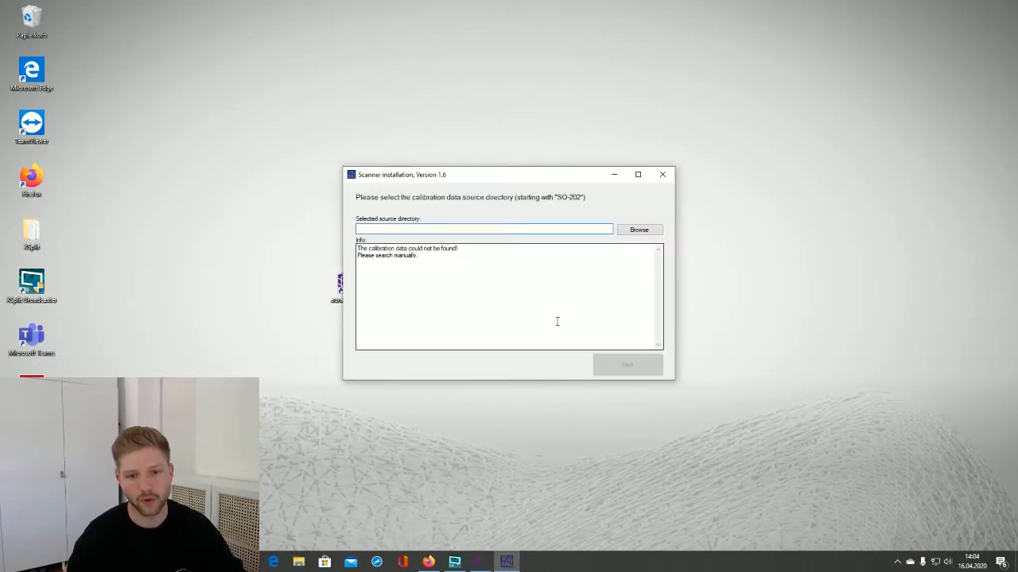
# Load the scanner's calibration data from the desktop folder SO-20263.01-20-010 and complete the scanner installation
pyautogui.moveTo(536, 180); pyautogui.dragTo(654, 142)
pyautogui.click(692, 237)
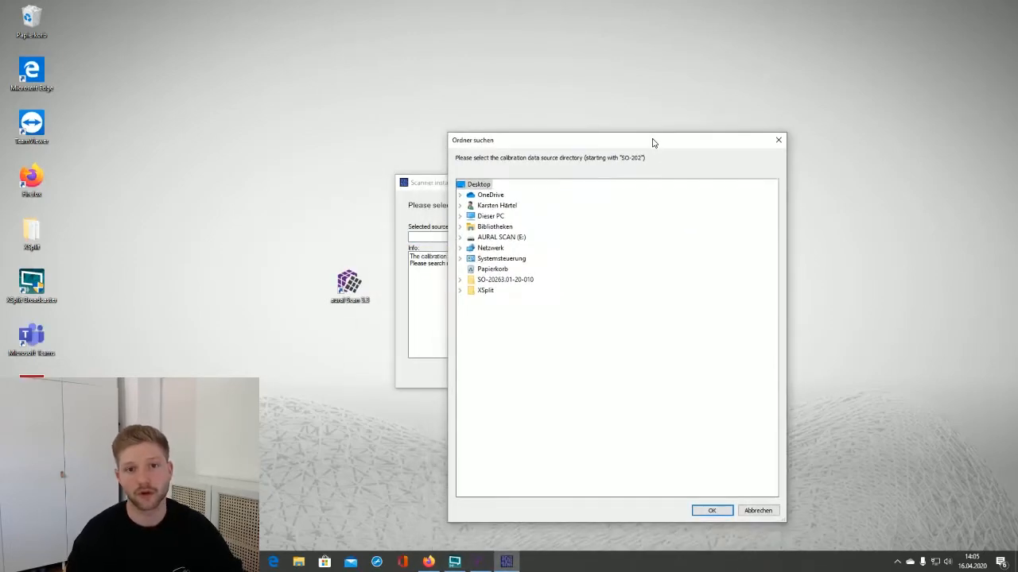
pyautogui.click(515, 280)
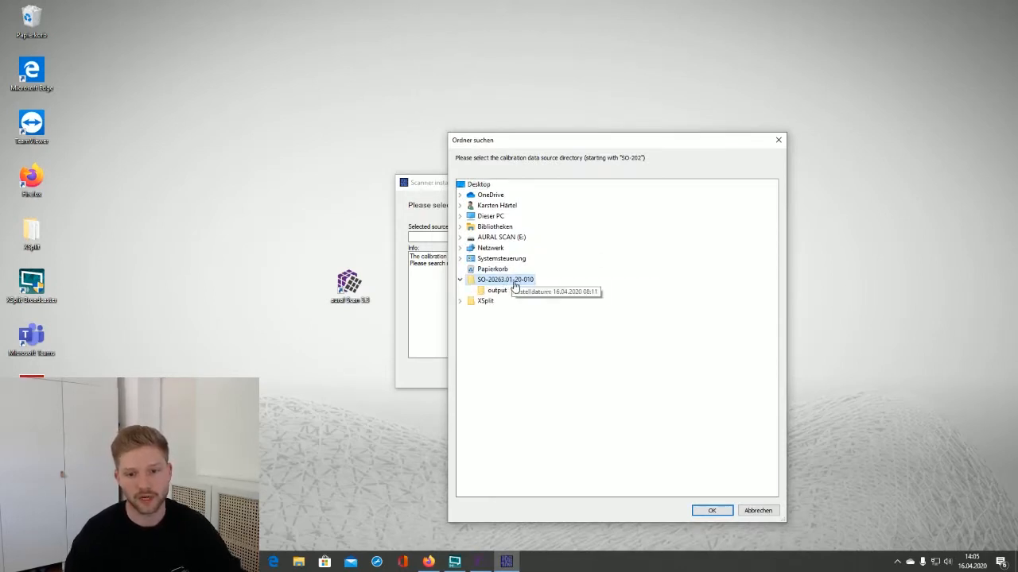
pyautogui.click(710, 510)
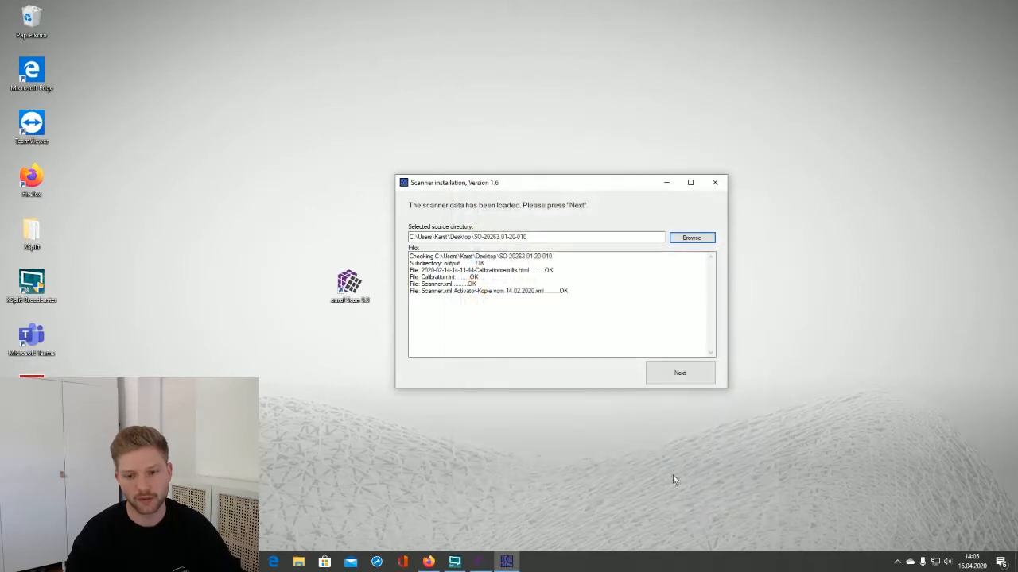
pyautogui.click(685, 379)
pyautogui.click(585, 322)
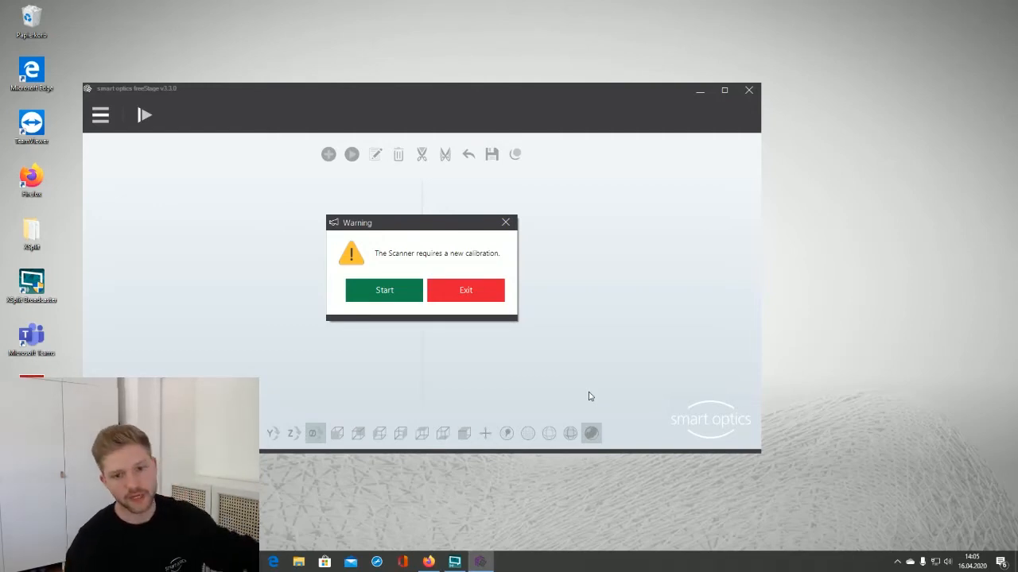
# Run the required axis calibration with an ear impression on each side, confirm its completion, and maximize the scan window
pyautogui.click(387, 291)
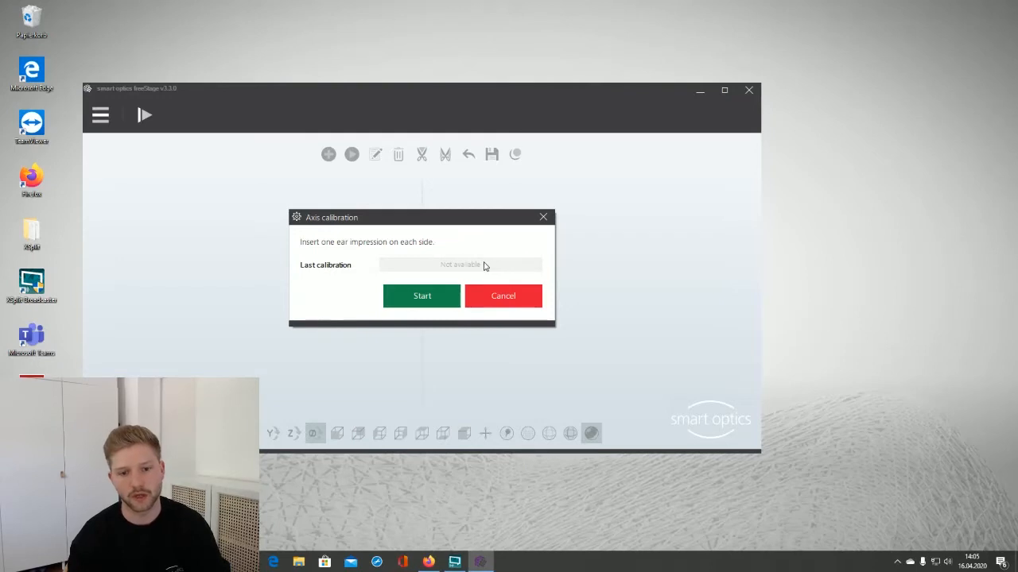
pyautogui.click(423, 298)
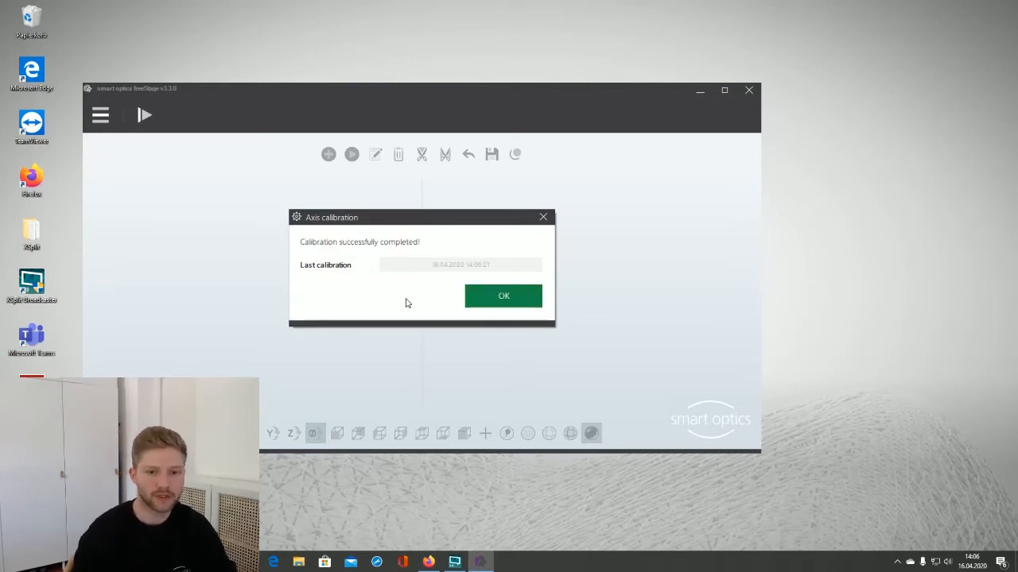
pyautogui.moveTo(408, 219); pyautogui.dragTo(412, 219)
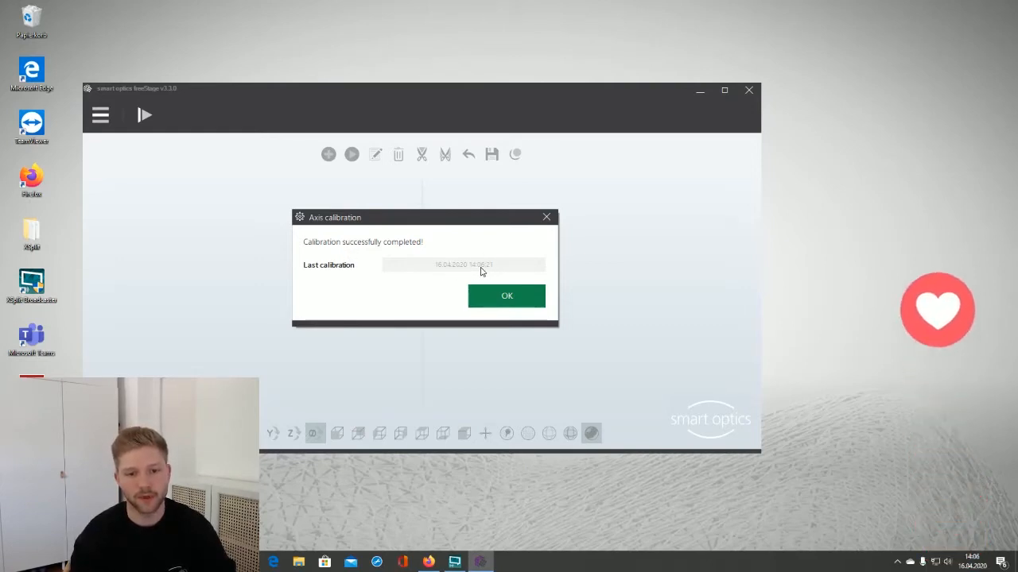
pyautogui.click(514, 298)
pyautogui.click(724, 91)
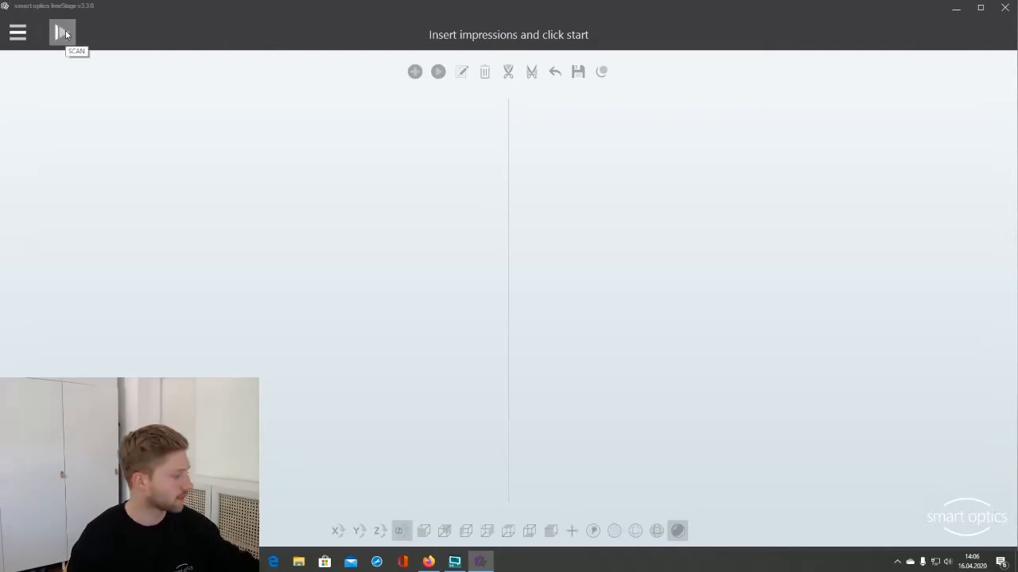
# Open the 3D calibration and set reference value #1 to 21,9787 and #2 to 21,9775
pyautogui.click(17, 32)
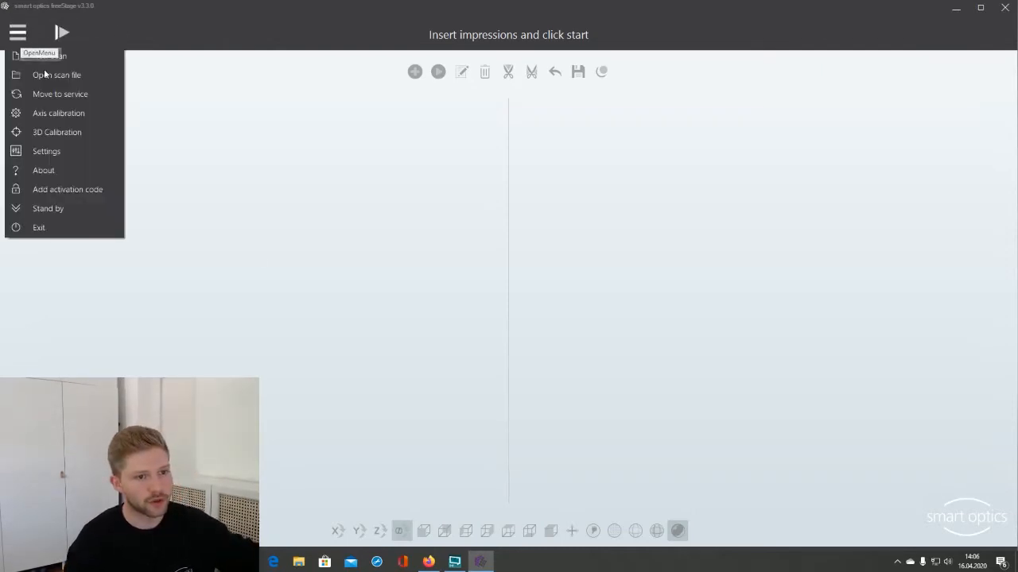
pyautogui.click(67, 133)
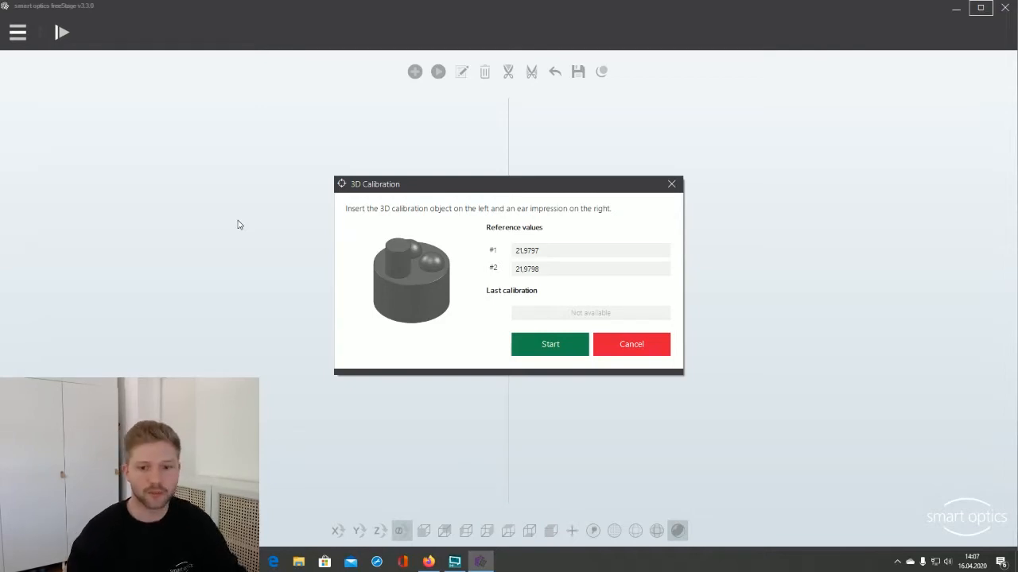
pyautogui.click(549, 250)
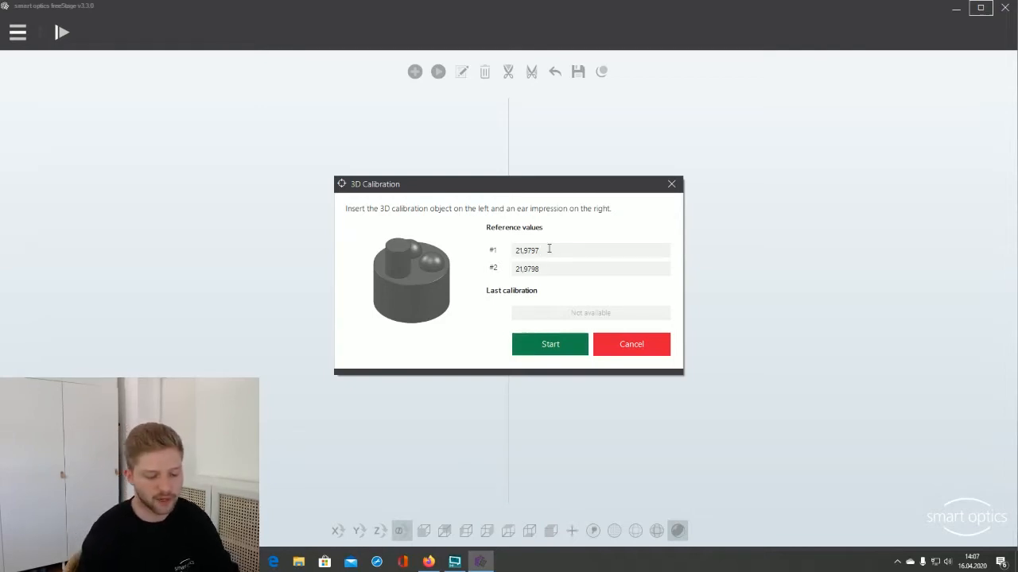
pyautogui.press('BackSpace')
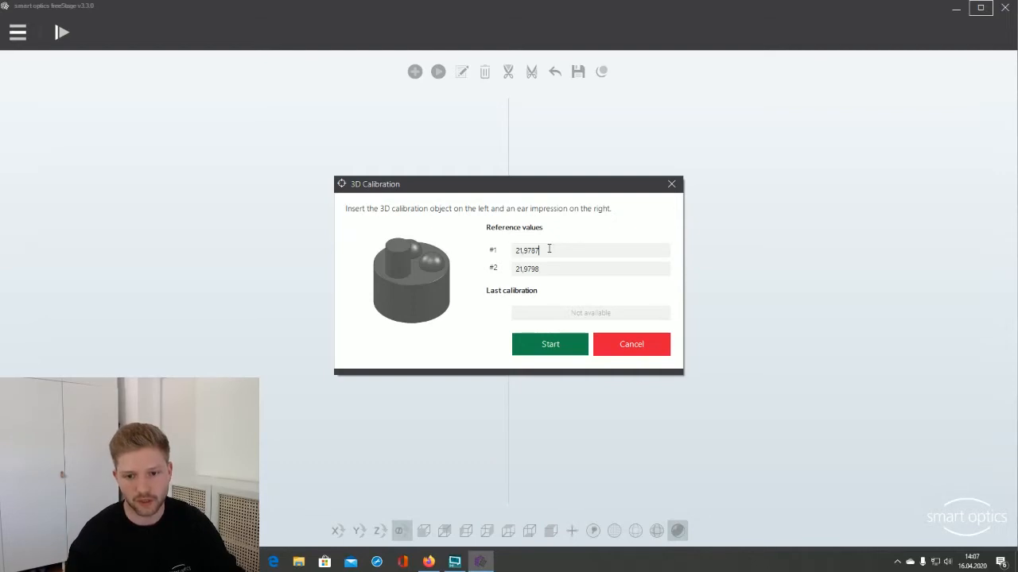
pyautogui.press('BackSpace')
pyautogui.press('BackSpace')
pyautogui.press('BackSpace')
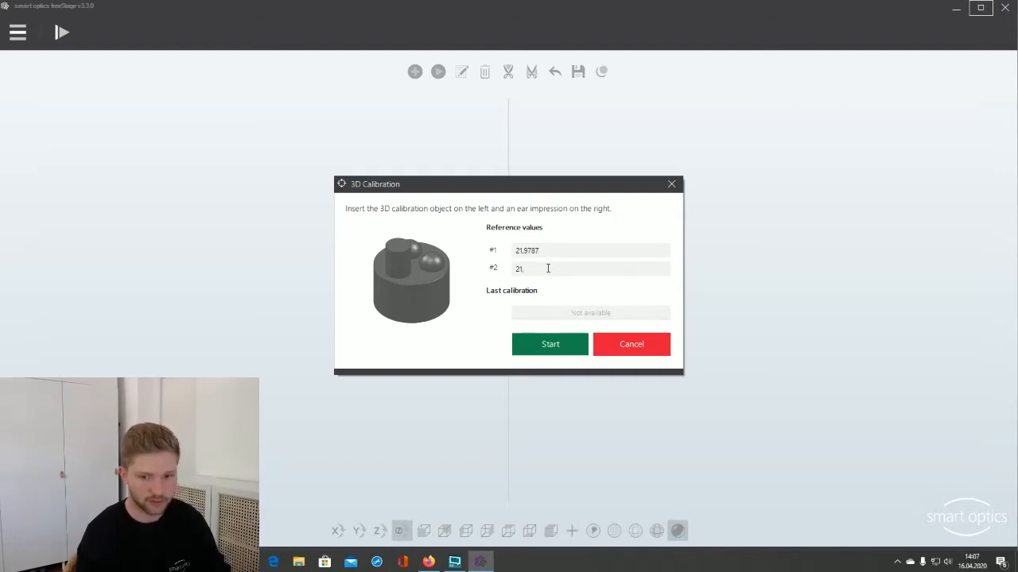
pyautogui.write('9')
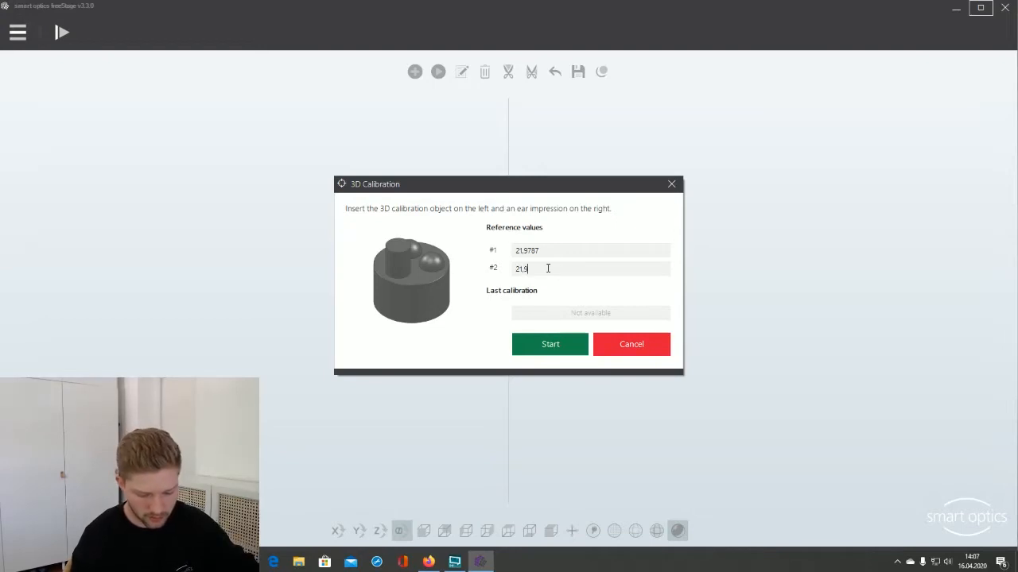
pyautogui.write('775')
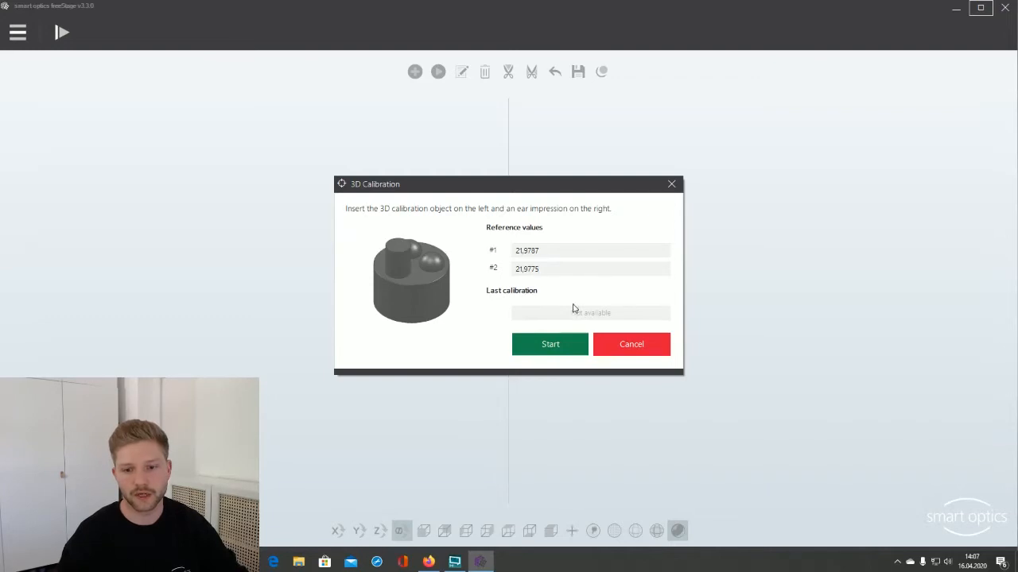
# Try twice to run the 3D calibration with the entered reference values, closing the dialog after each attempt
pyautogui.click(552, 347)
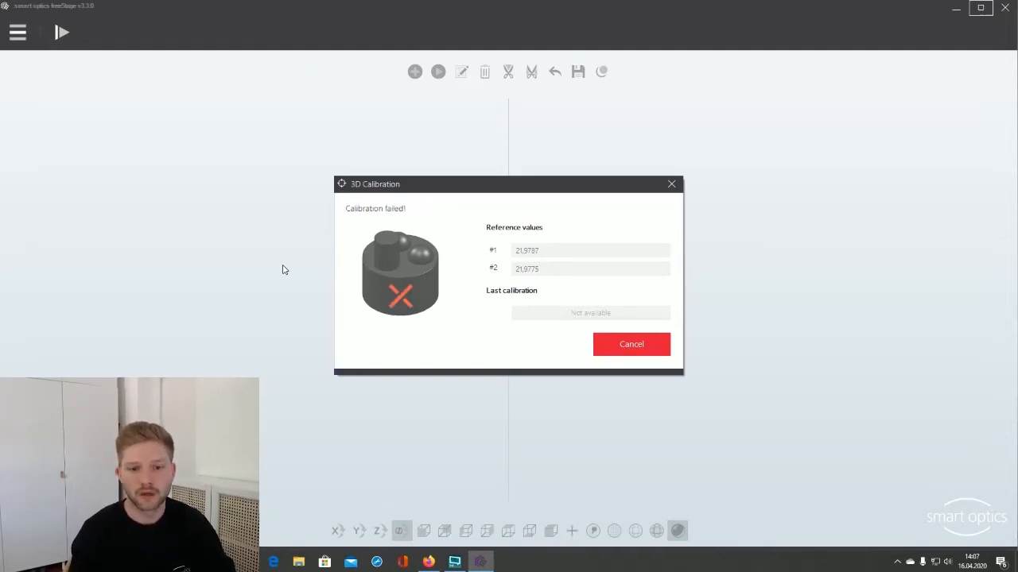
pyautogui.click(627, 346)
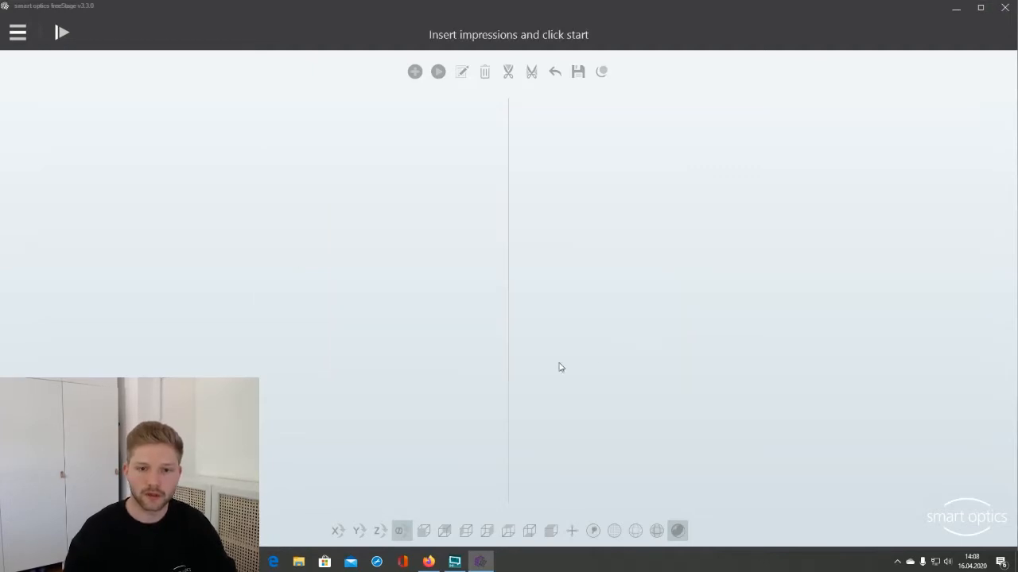
pyautogui.click(17, 32)
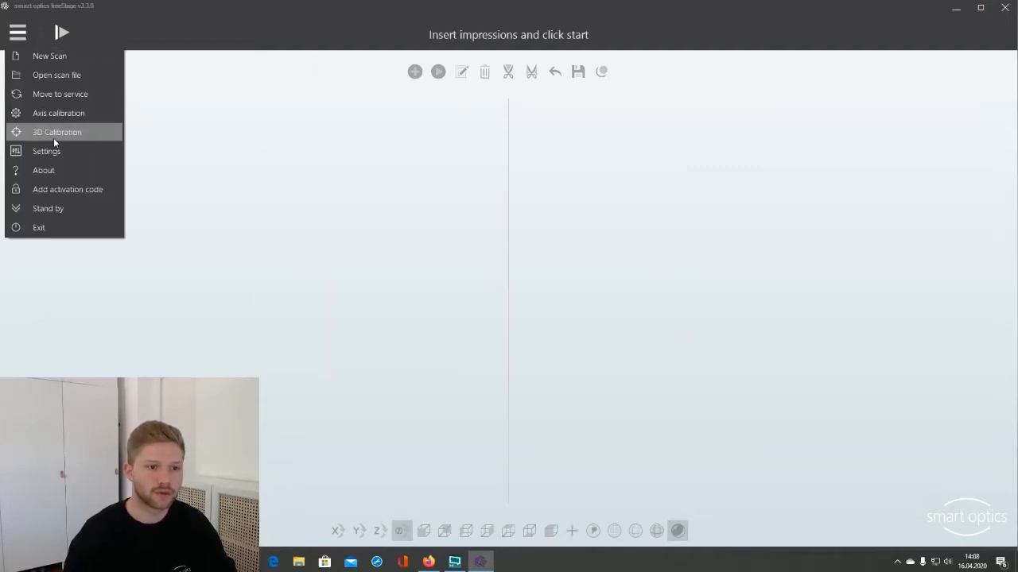
pyautogui.click(56, 134)
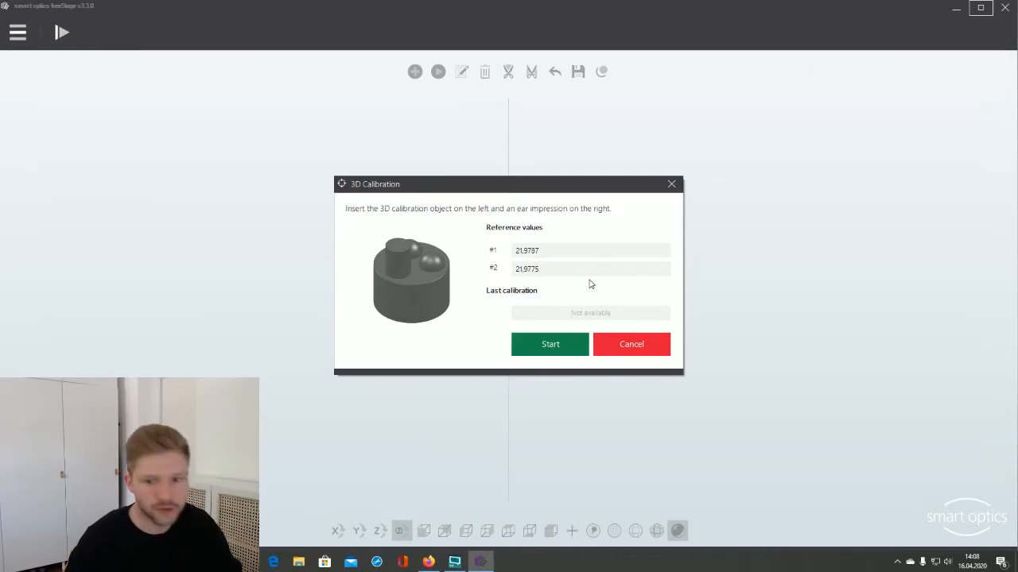
pyautogui.click(561, 343)
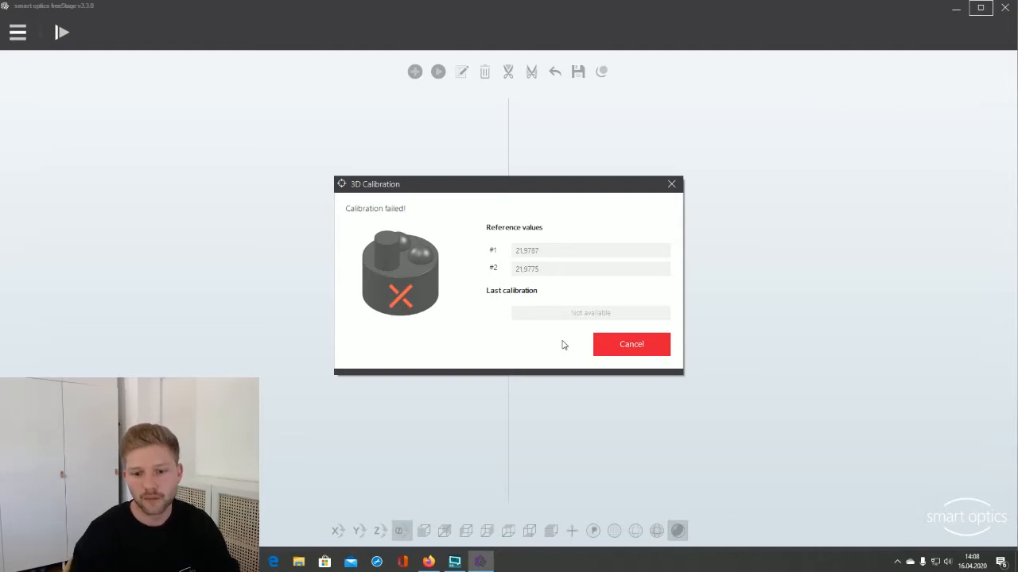
pyautogui.click(660, 346)
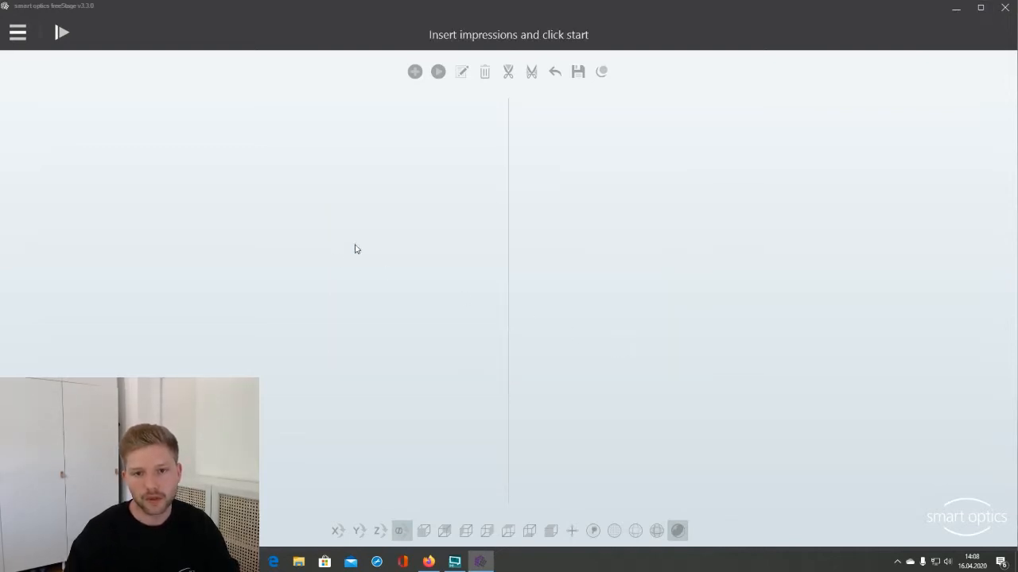
# Close the scanning program, relaunch it from the aural Scan 3.3 desktop shortcut, and maximize its window
pyautogui.click(1008, 6)
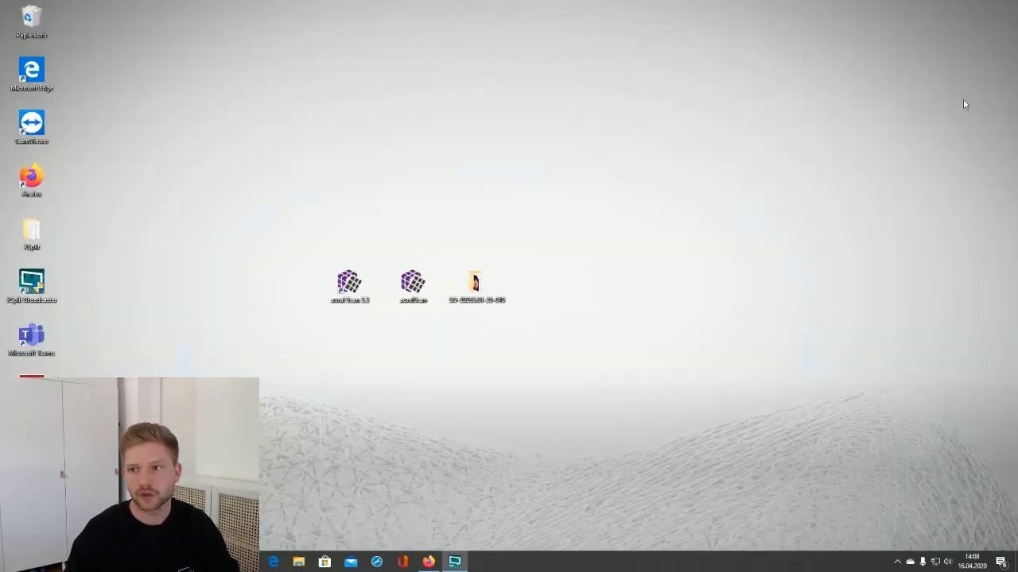
pyautogui.doubleClick(348, 284)
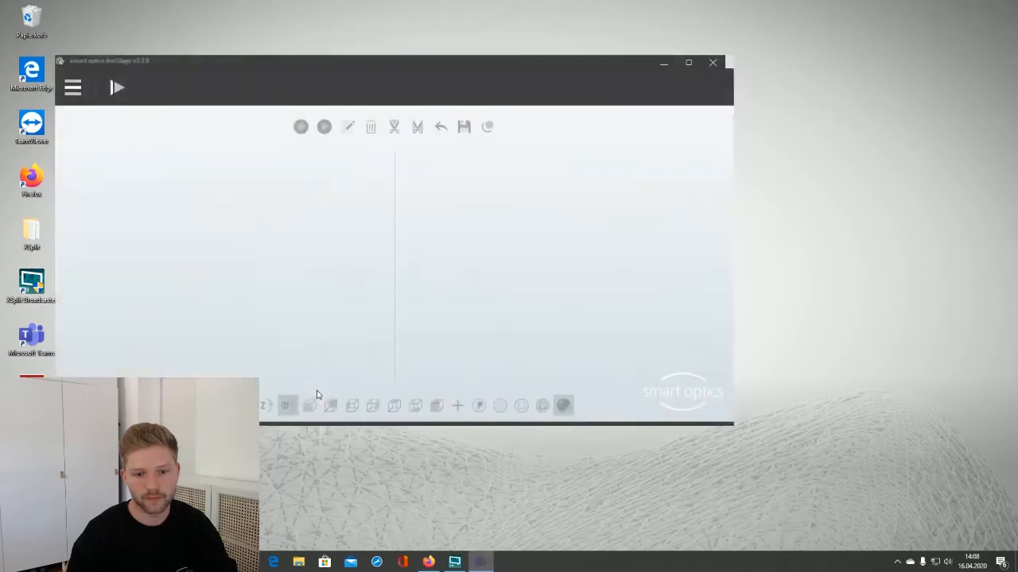
pyautogui.click(695, 62)
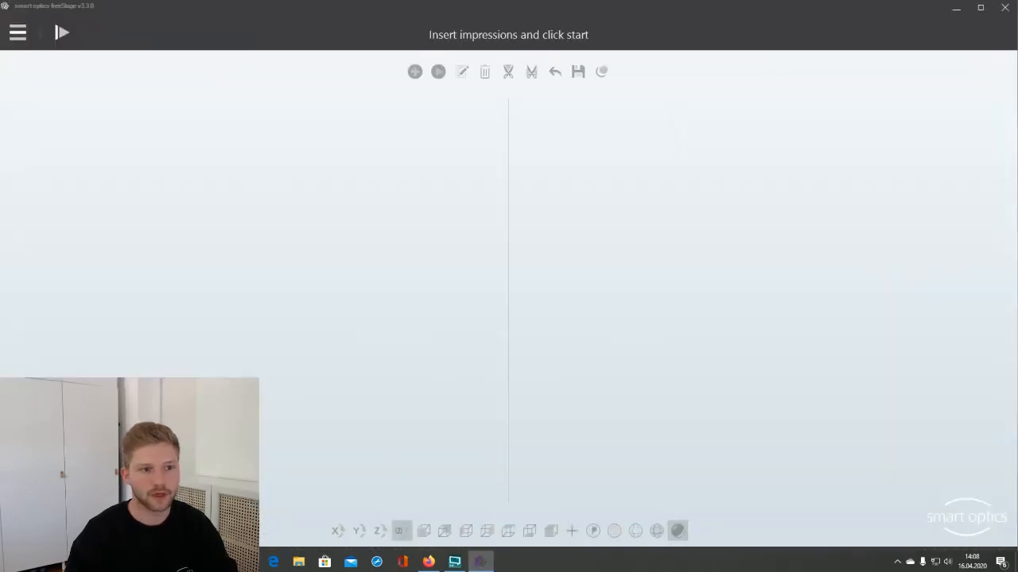
# Try to run the 3D calibration again in the relaunched program with reference values 21,9787 and 21,9775
pyautogui.click(22, 33)
pyautogui.click(58, 132)
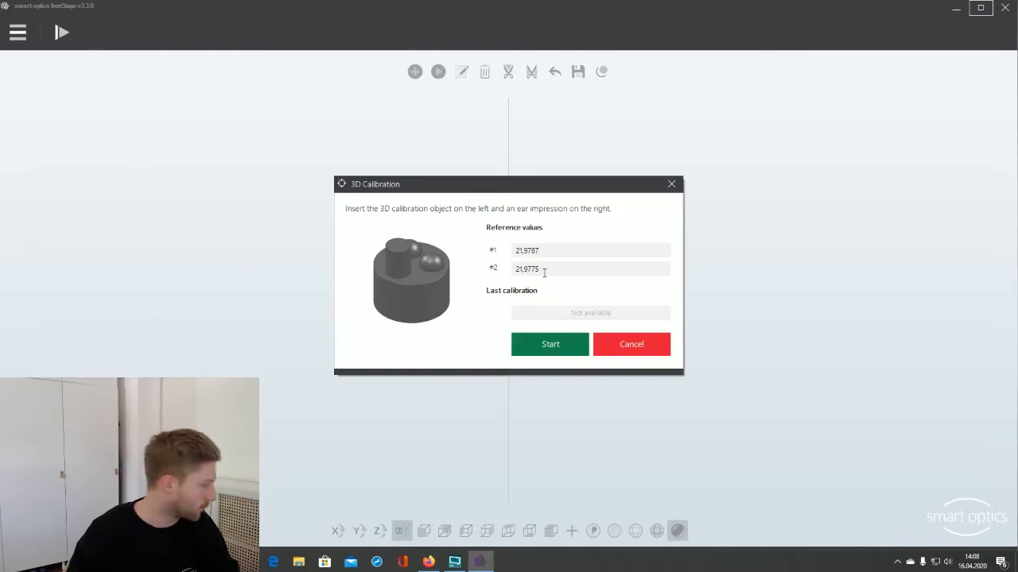
pyautogui.click(554, 345)
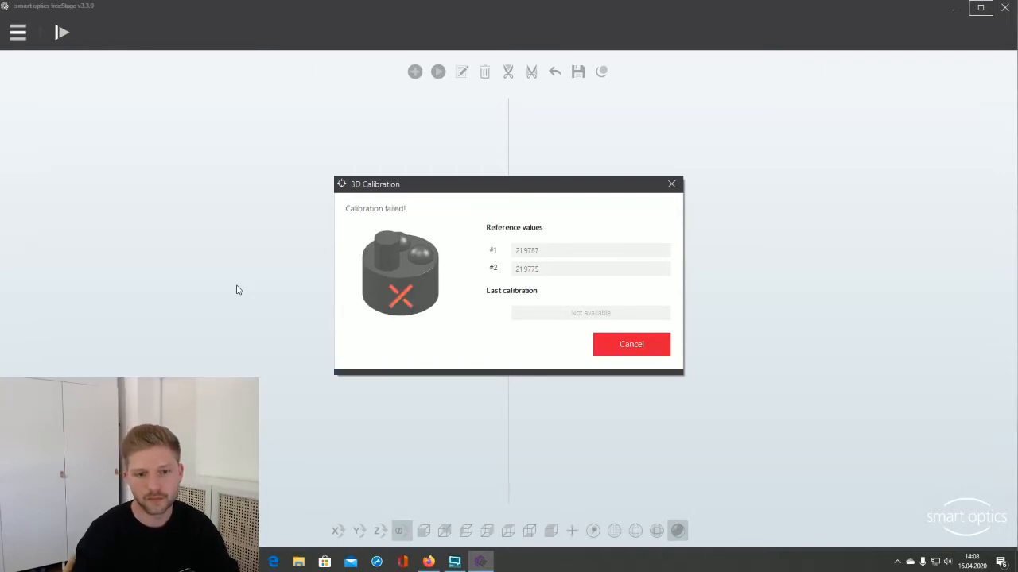
# Dismiss the 3D calibration dialog, then relaunch aural Scan 3.3 from its desktop shortcut and maximize the window
pyautogui.click(638, 352)
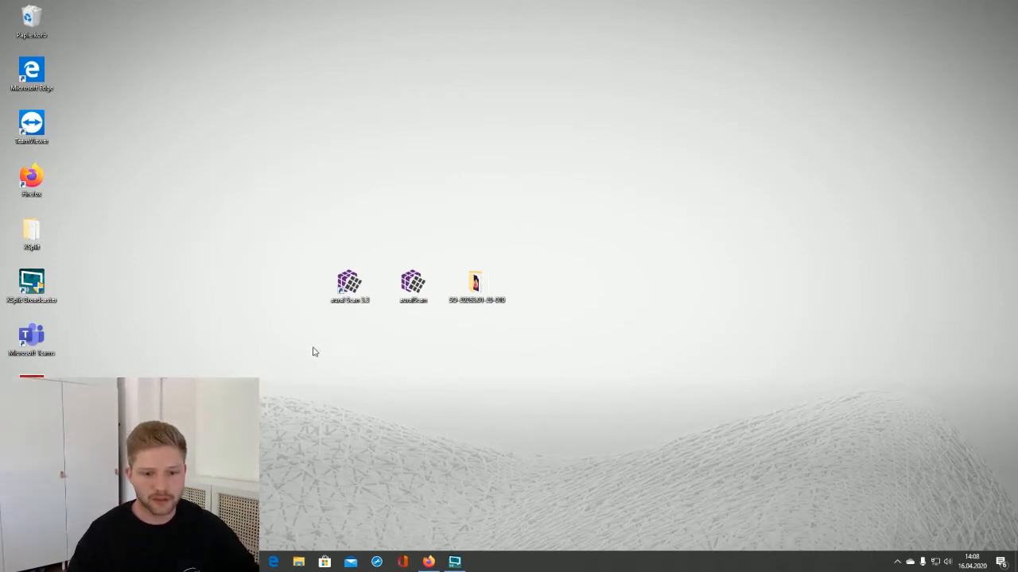
pyautogui.moveTo(248, 318); pyautogui.dragTo(302, 392)
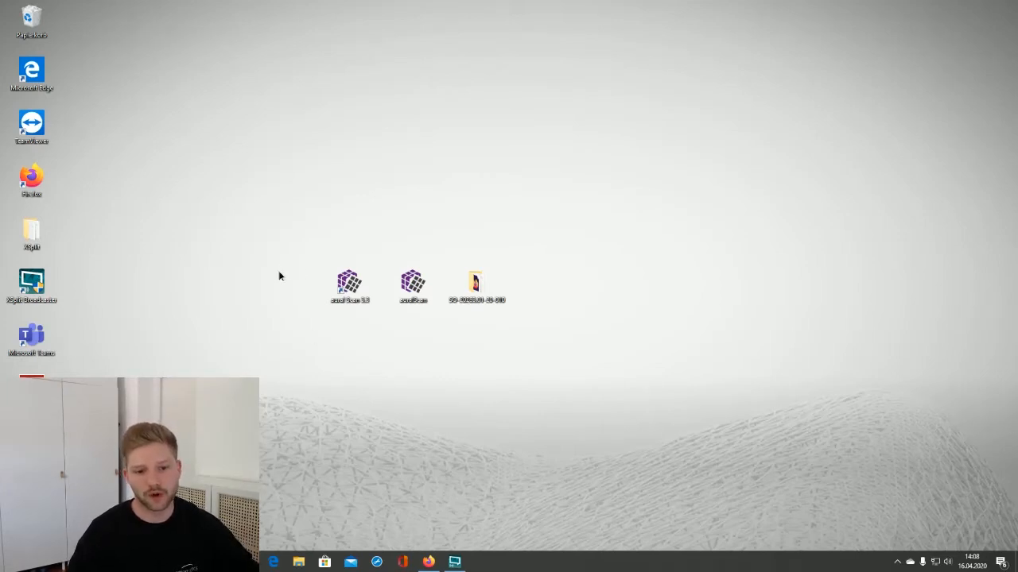
pyautogui.moveTo(251, 288); pyautogui.dragTo(287, 334)
pyautogui.doubleClick(349, 284)
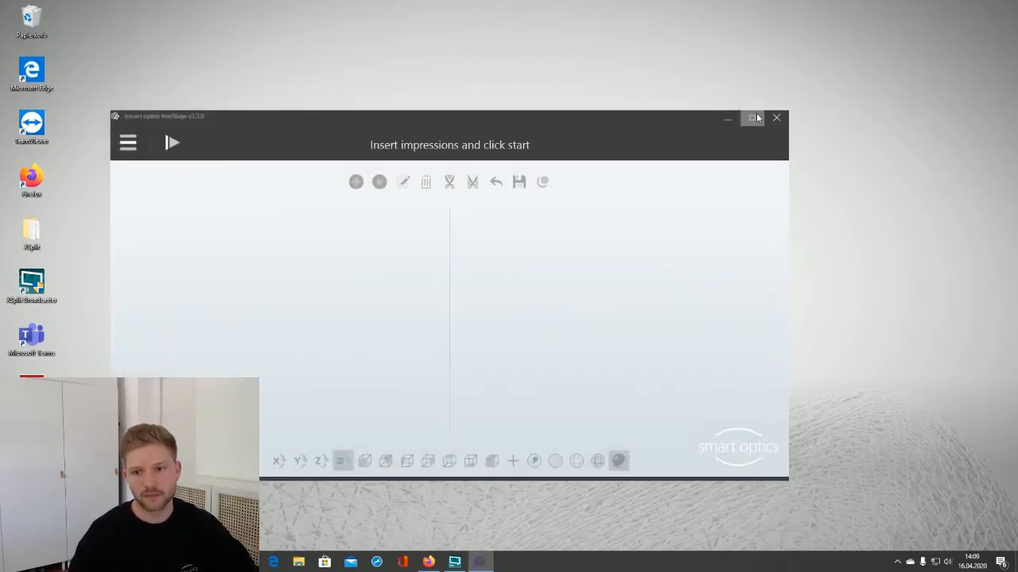
pyautogui.click(750, 117)
# Try running the 3D calibration once more with reference values 21,9787 and 21,9775, and abort it while it is in progress
pyautogui.click(17, 32)
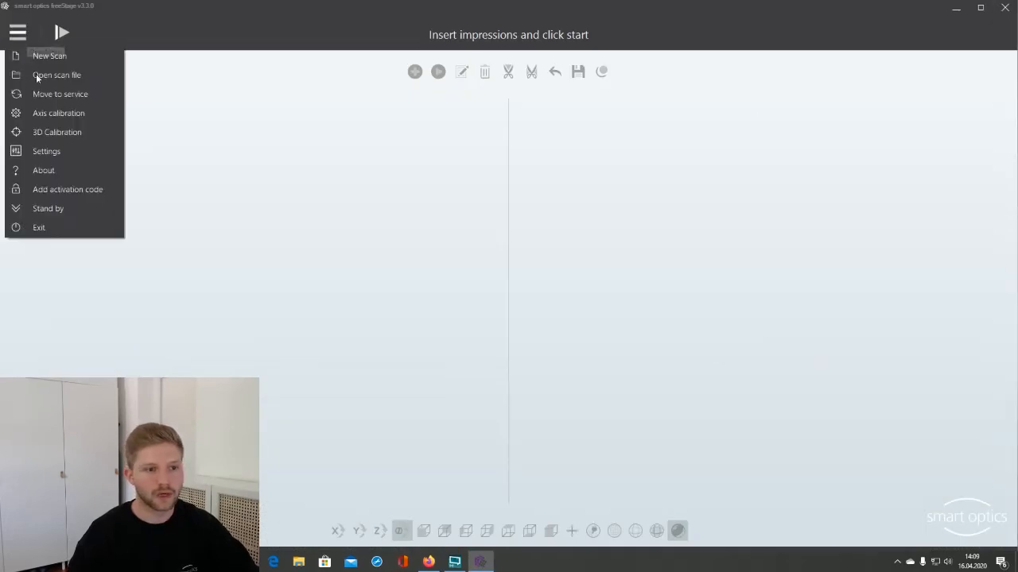
pyautogui.click(56, 132)
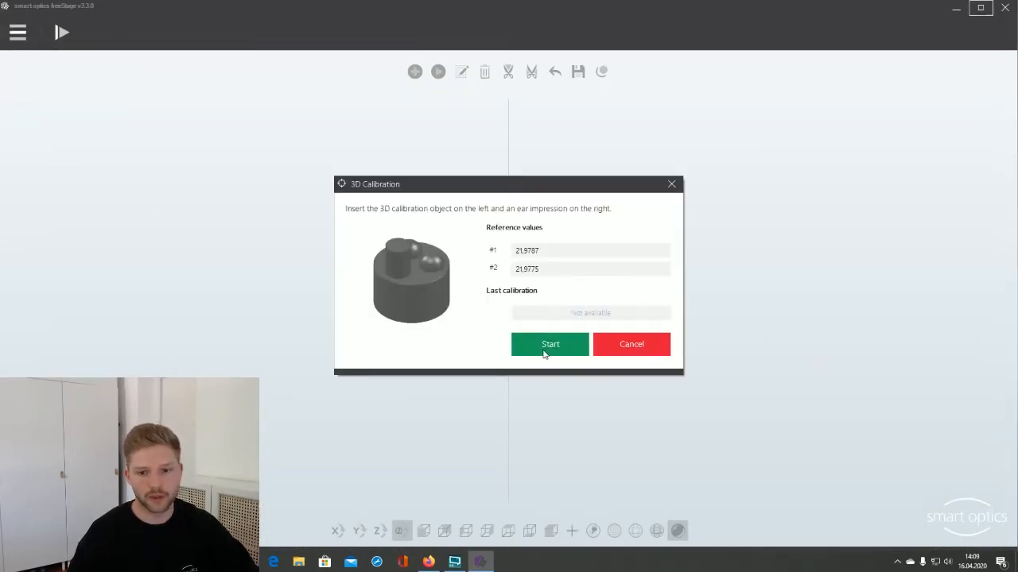
pyautogui.click(545, 350)
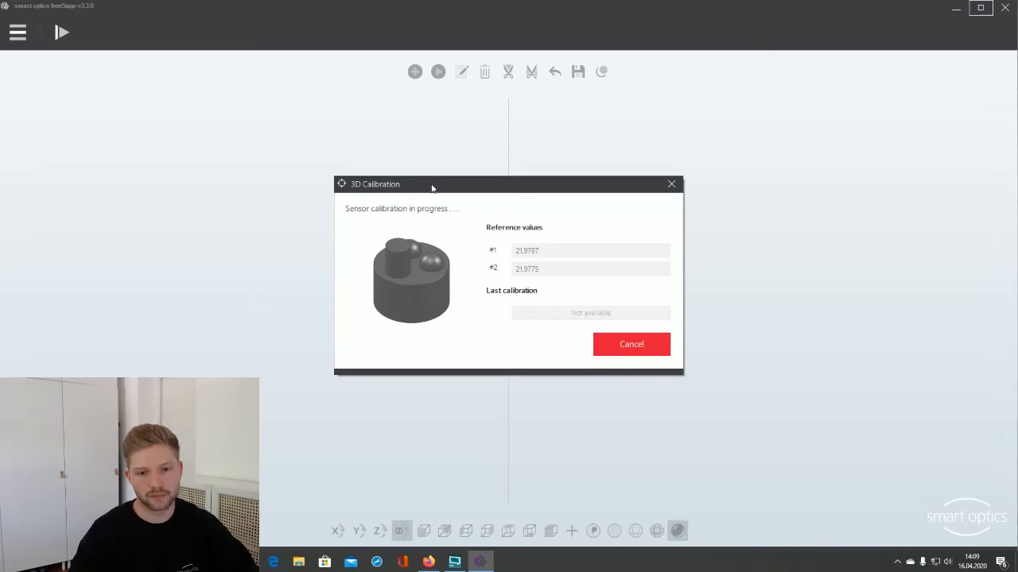
pyautogui.moveTo(433, 184); pyautogui.dragTo(399, 186)
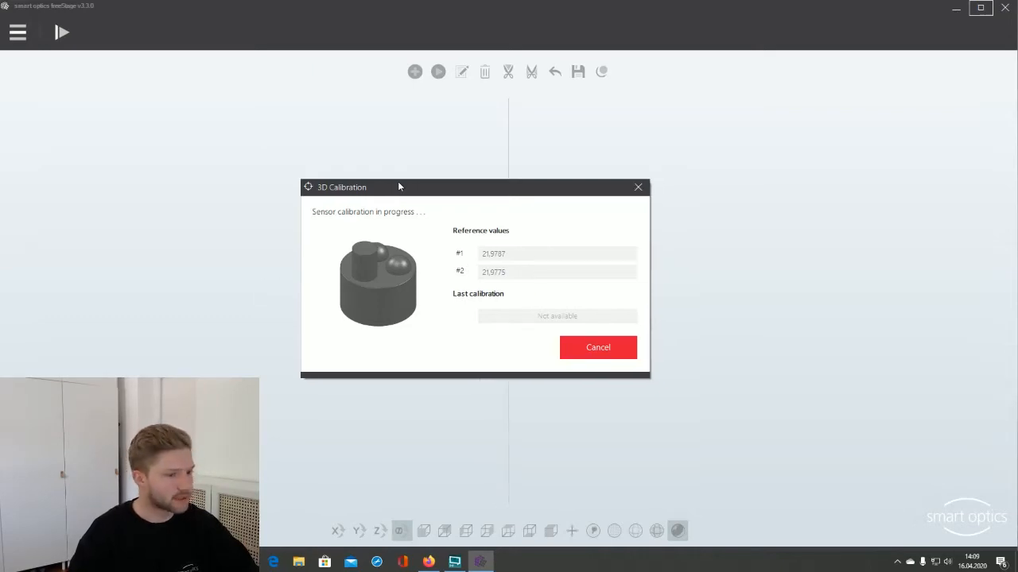
pyautogui.moveTo(451, 194)
pyautogui.mouseDown()
pyautogui.moveTo(470, 192)
pyautogui.moveTo(468, 182)
pyautogui.mouseUp()
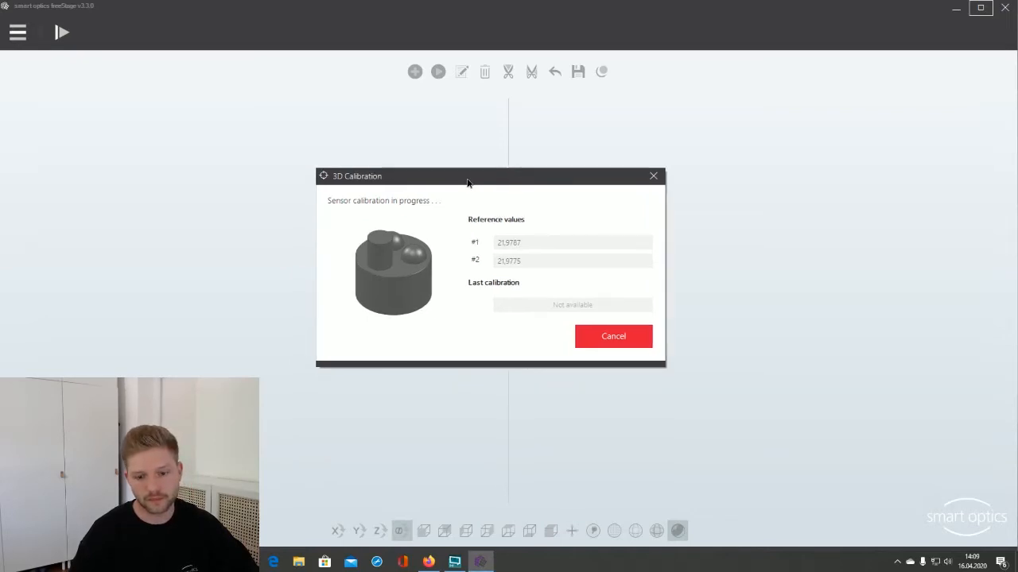
pyautogui.click(609, 342)
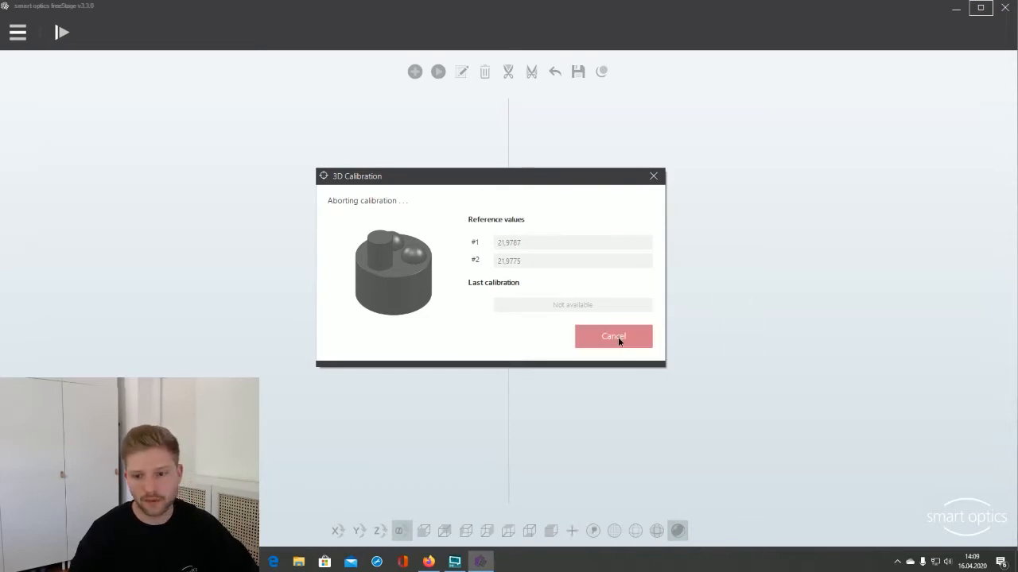
pyautogui.click(652, 176)
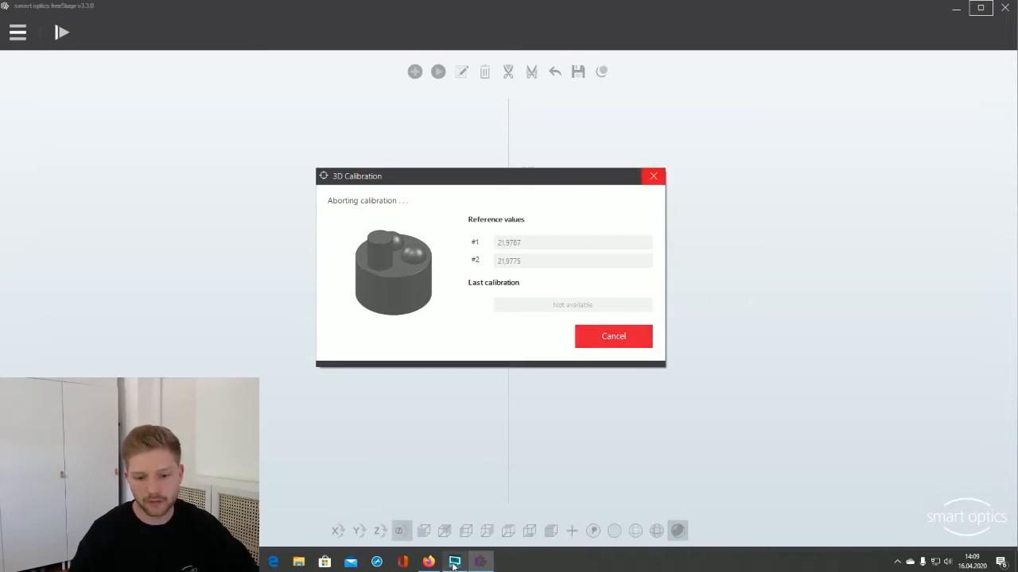
# Force the aural Scan (32 Bit) process to end through the Windows Task Manager, and close the manager
pyautogui.rightClick(479, 562)
pyautogui.click(466, 539)
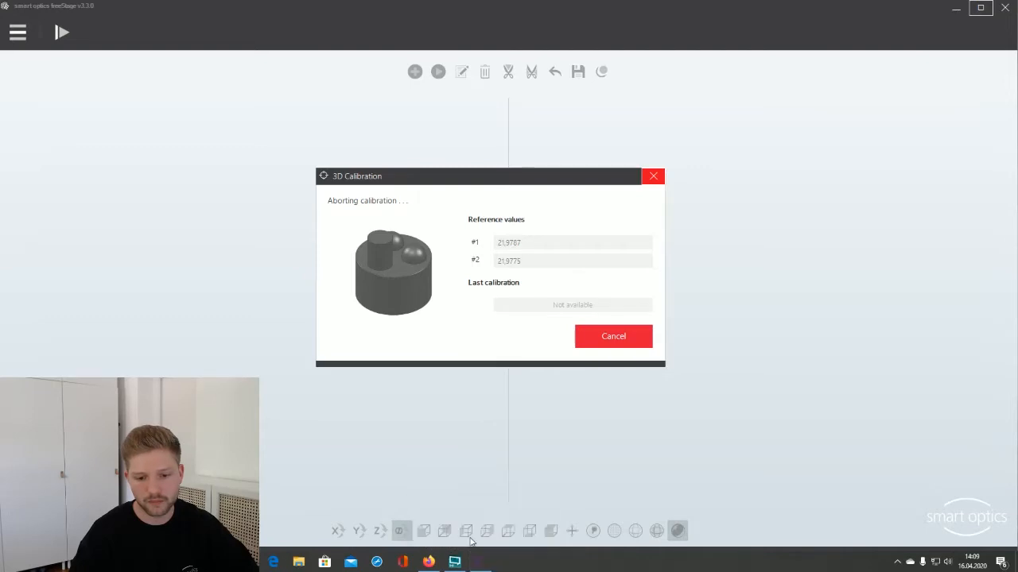
pyautogui.rightClick(538, 558)
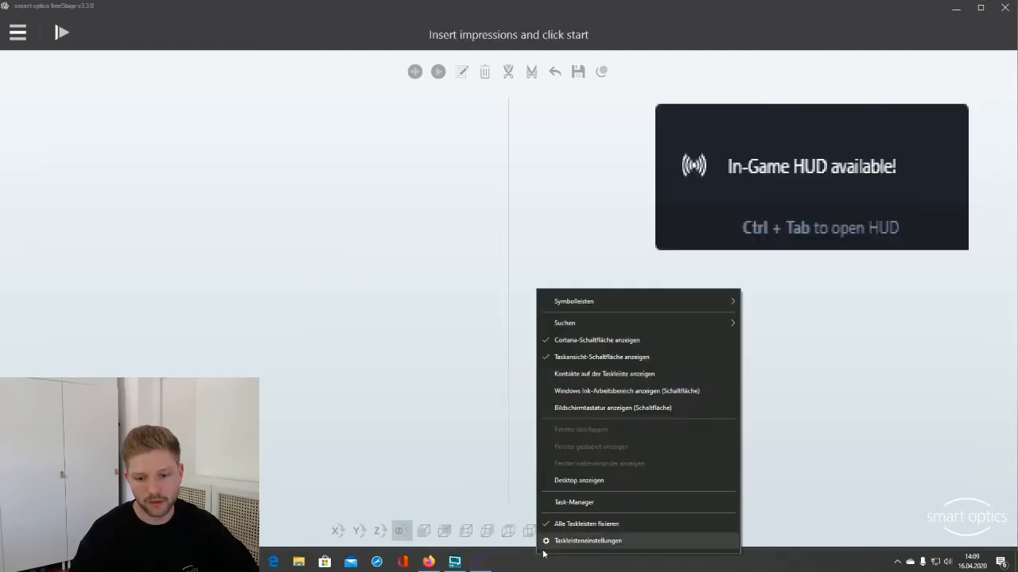
pyautogui.click(565, 502)
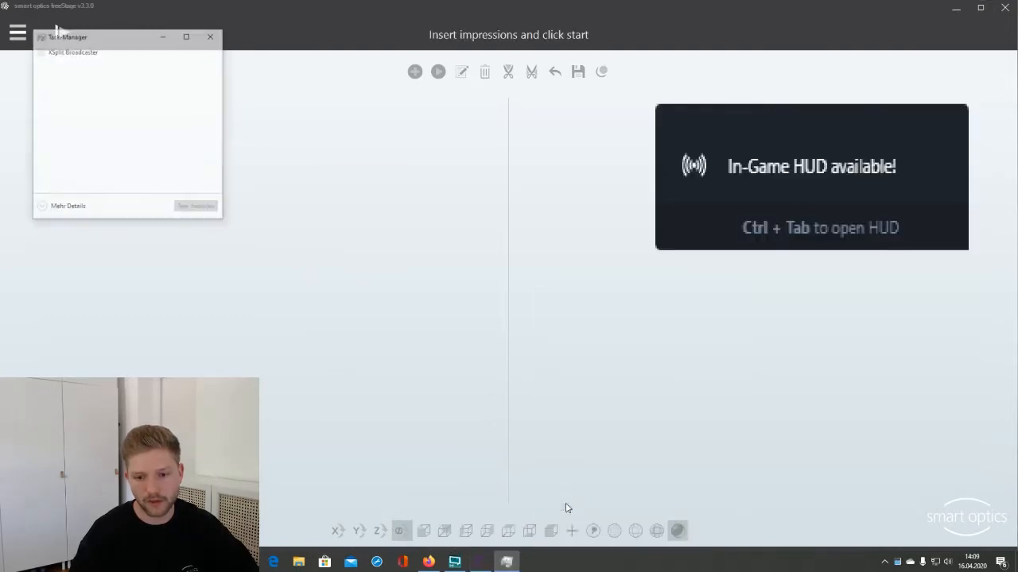
pyautogui.moveTo(121, 35); pyautogui.dragTo(188, 79)
pyautogui.click(146, 96)
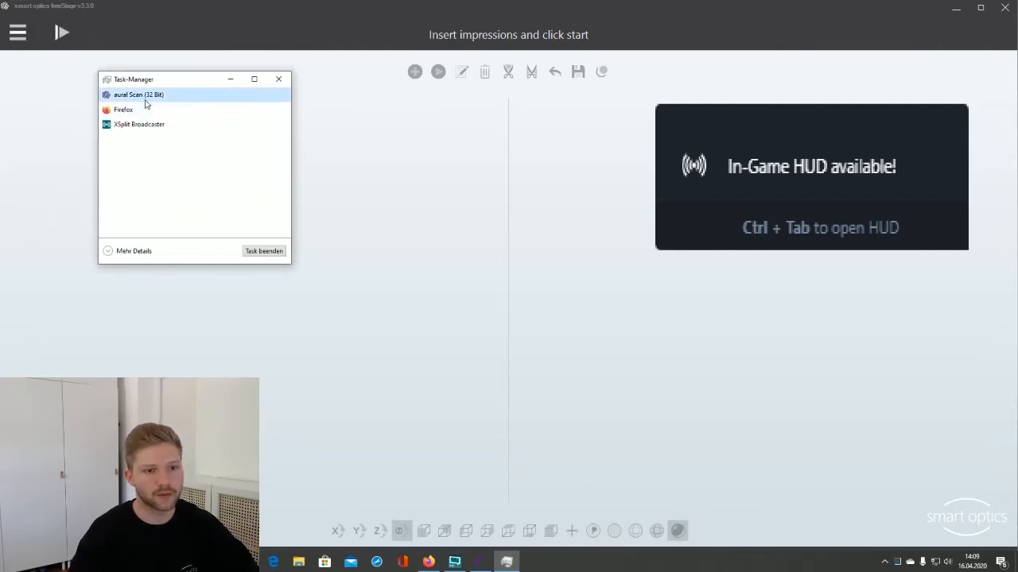
pyautogui.click(263, 250)
pyautogui.click(279, 78)
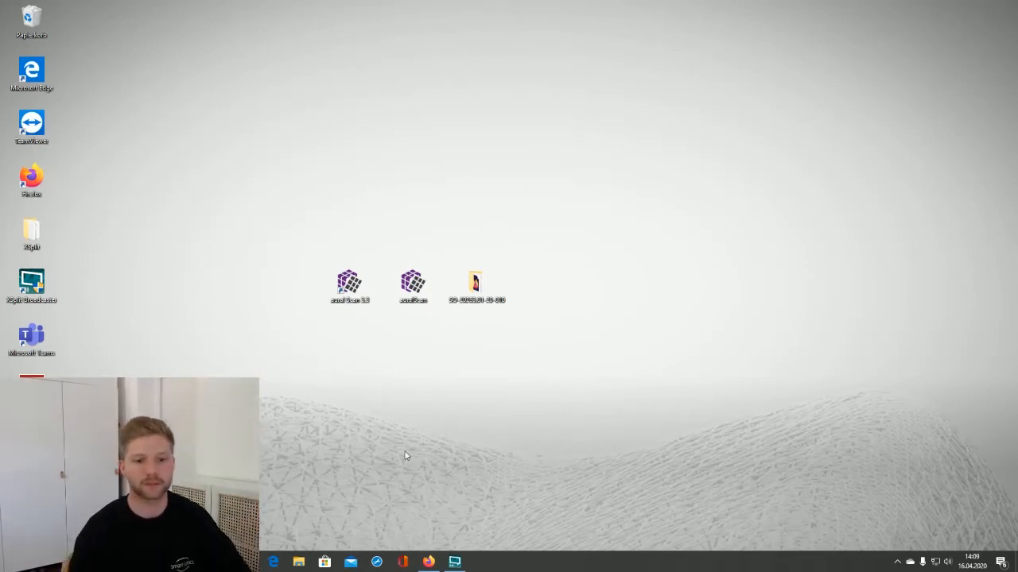
# Start aural Scan 3.3 again from the desktop and maximize its window
pyautogui.moveTo(291, 386); pyautogui.dragTo(433, 451)
pyautogui.doubleClick(349, 284)
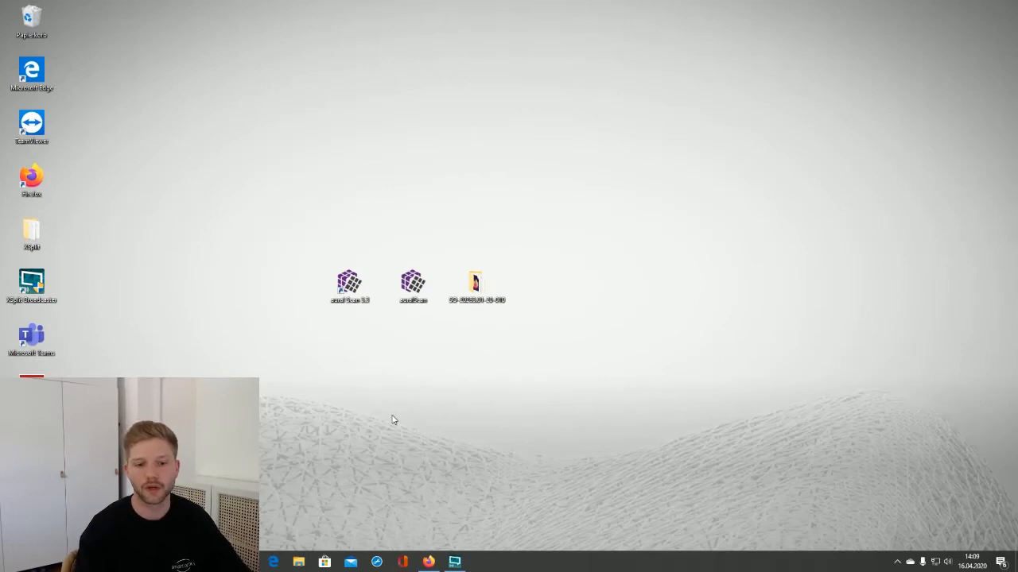
pyautogui.click(682, 48)
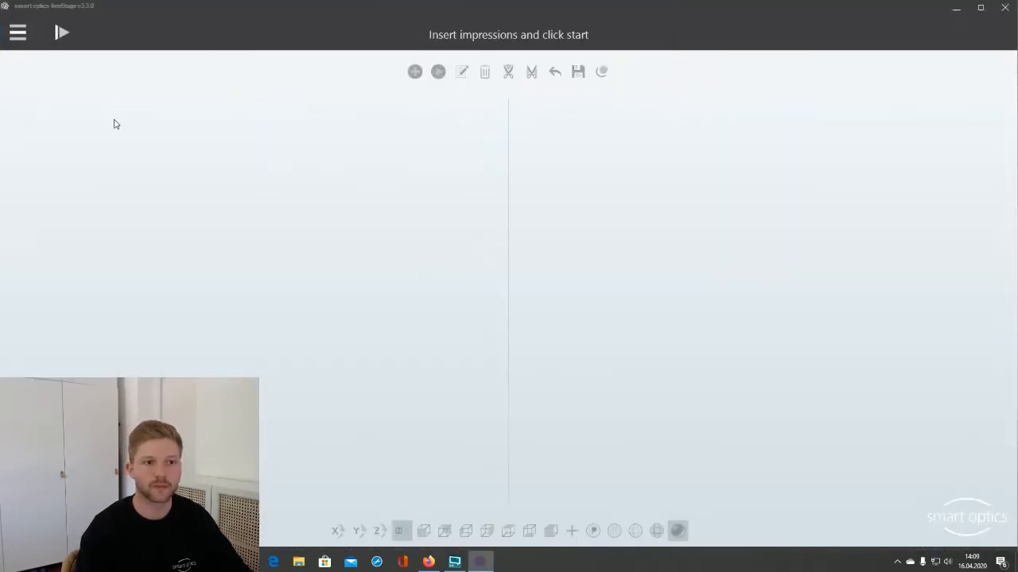
# Try to scan the inserted calibration object and ear impression, retry the image capture, and cancel the scan
pyautogui.click(63, 33)
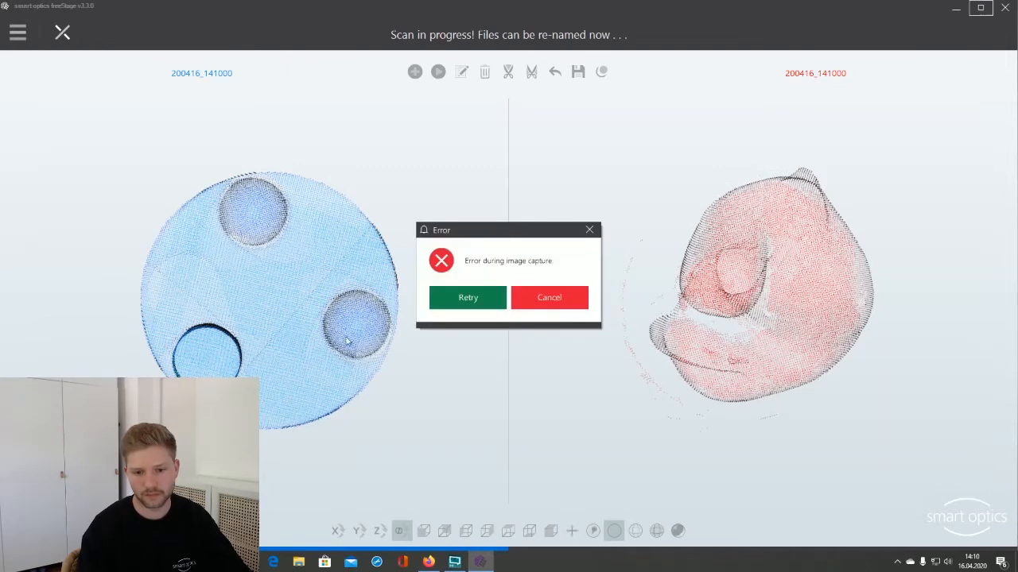
pyautogui.click(483, 298)
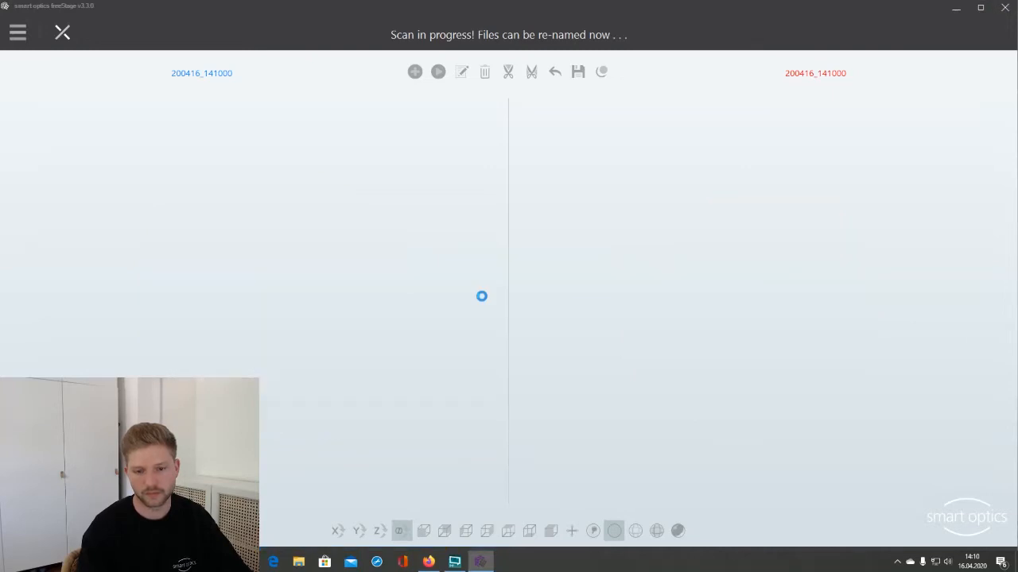
pyautogui.click(546, 297)
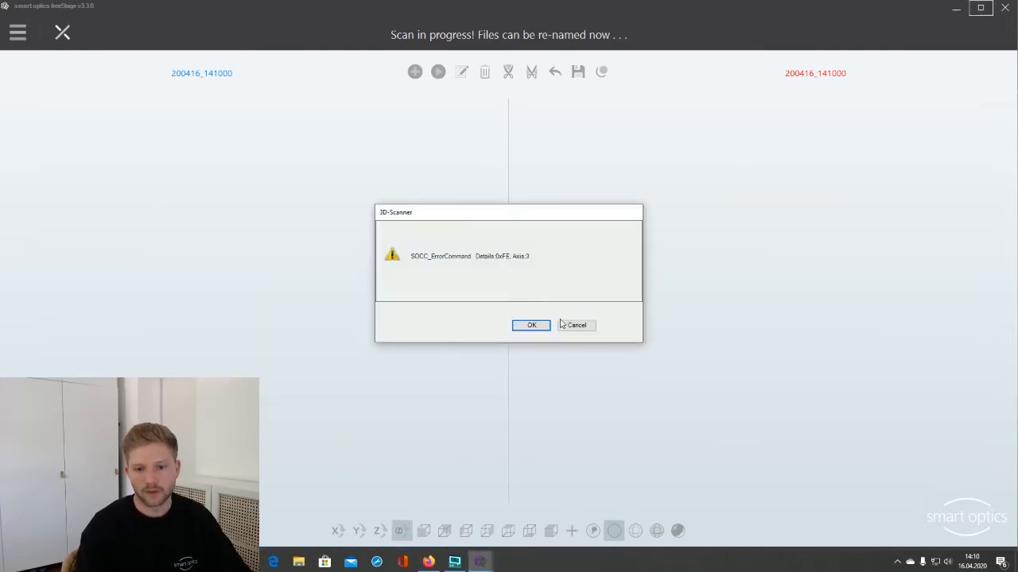
pyautogui.click(566, 325)
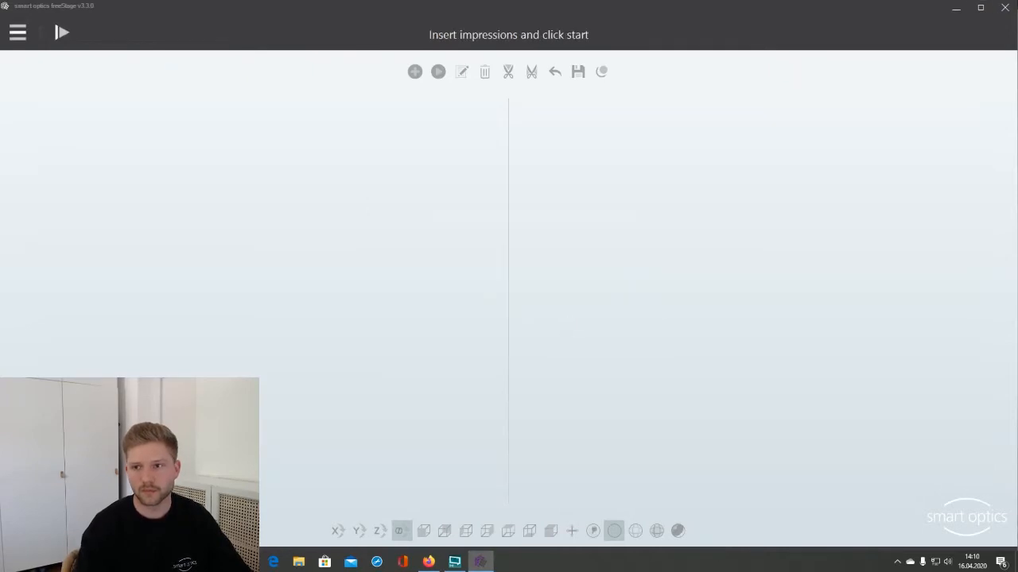
# Restart the scanning program by closing it and reopening aural Scan 3.3 in a maximized window
pyautogui.click(1010, 9)
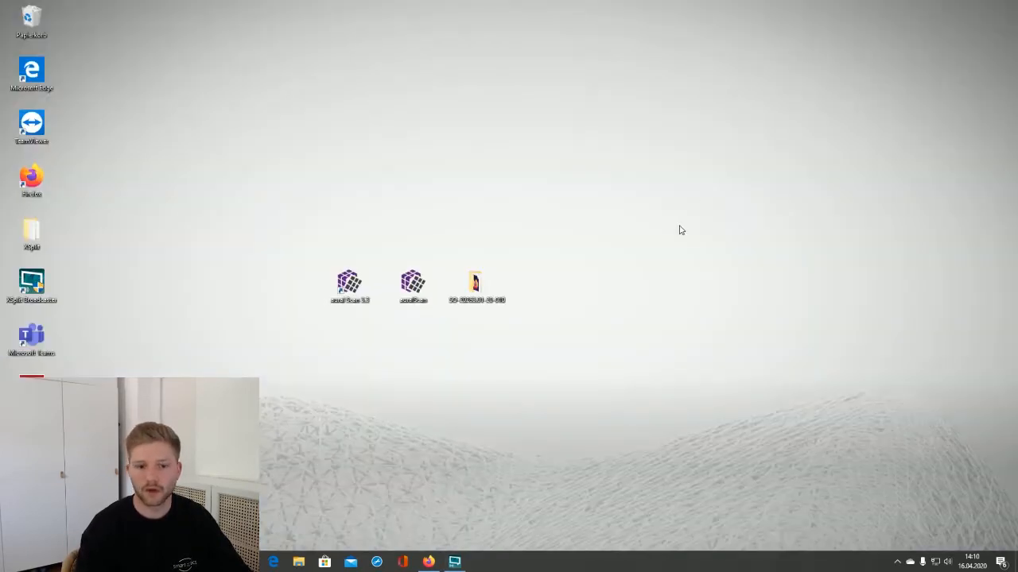
pyautogui.doubleClick(349, 283)
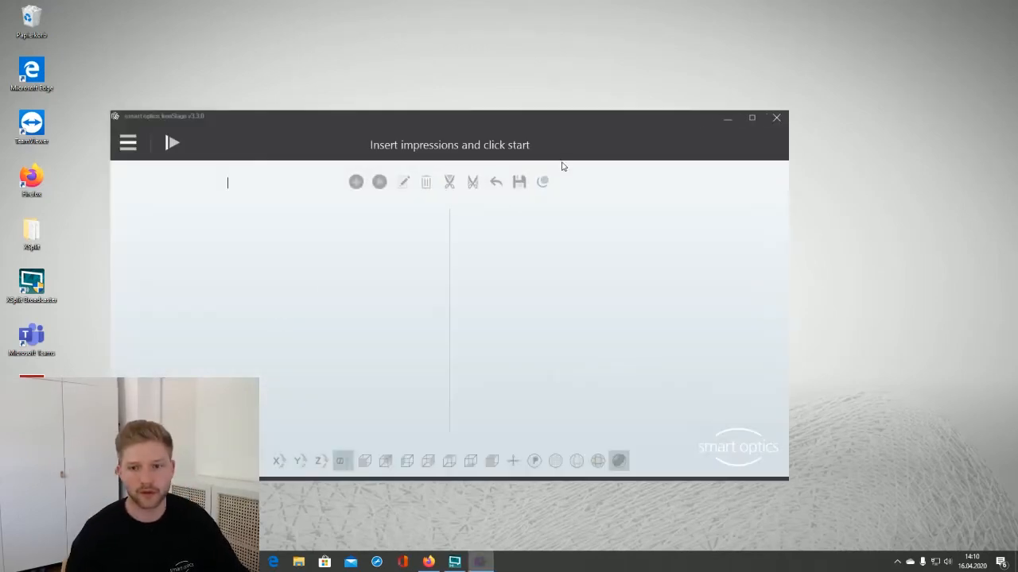
pyautogui.click(743, 118)
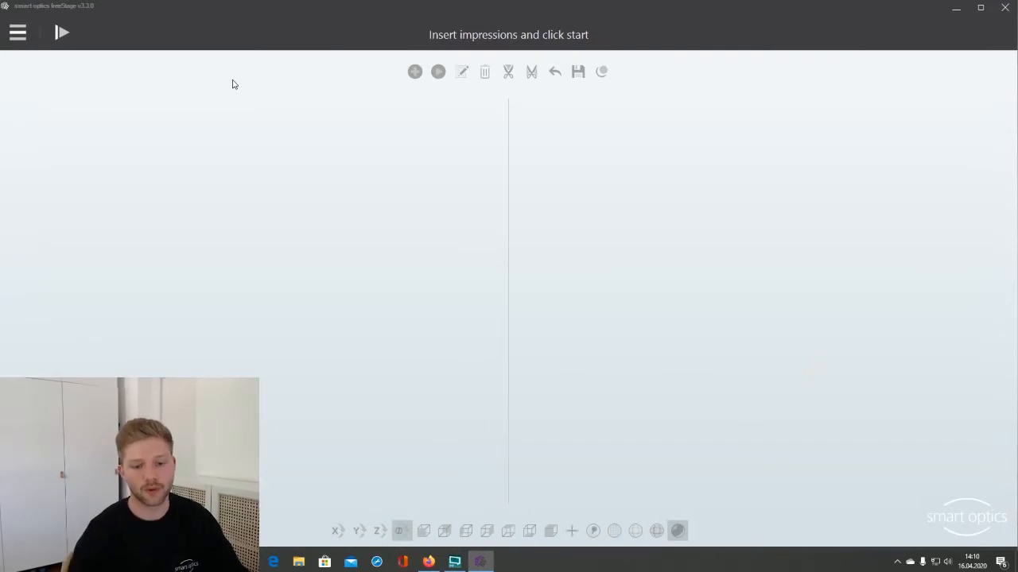
# Open the program settings, review the general and 3D viewer options, and set the scanning object tone to Dark
pyautogui.click(21, 33)
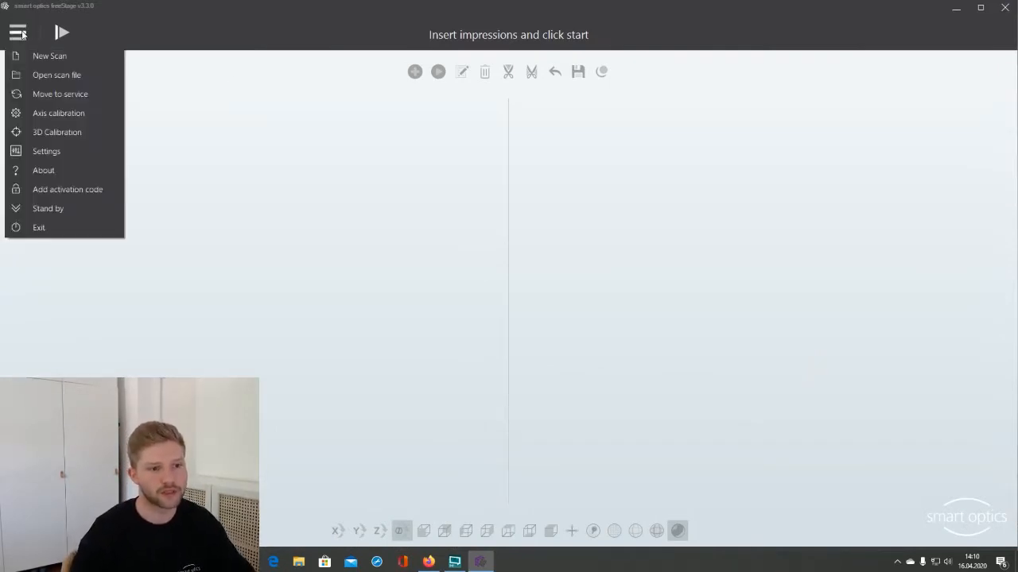
pyautogui.click(56, 152)
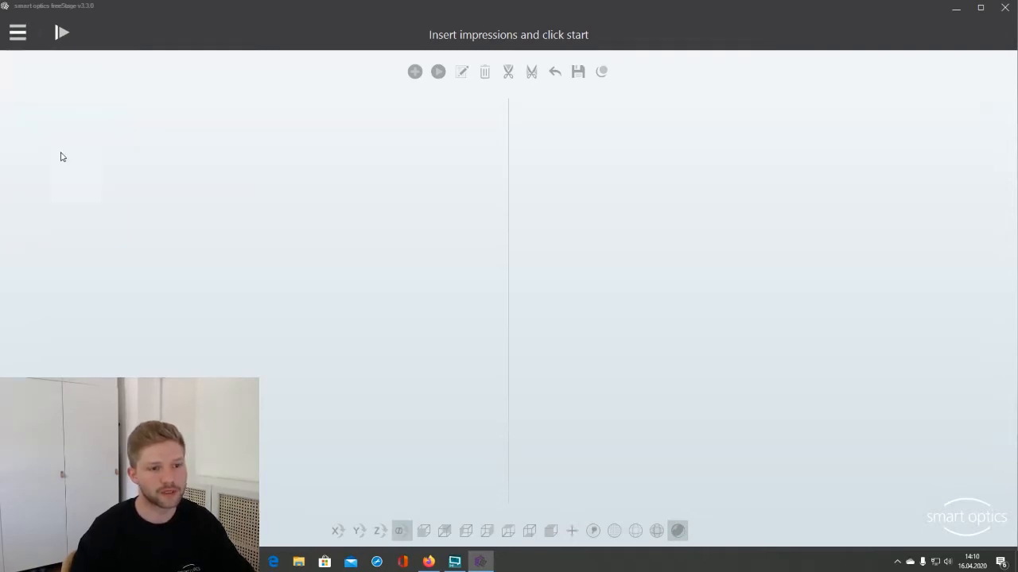
pyautogui.moveTo(534, 130); pyautogui.dragTo(488, 126)
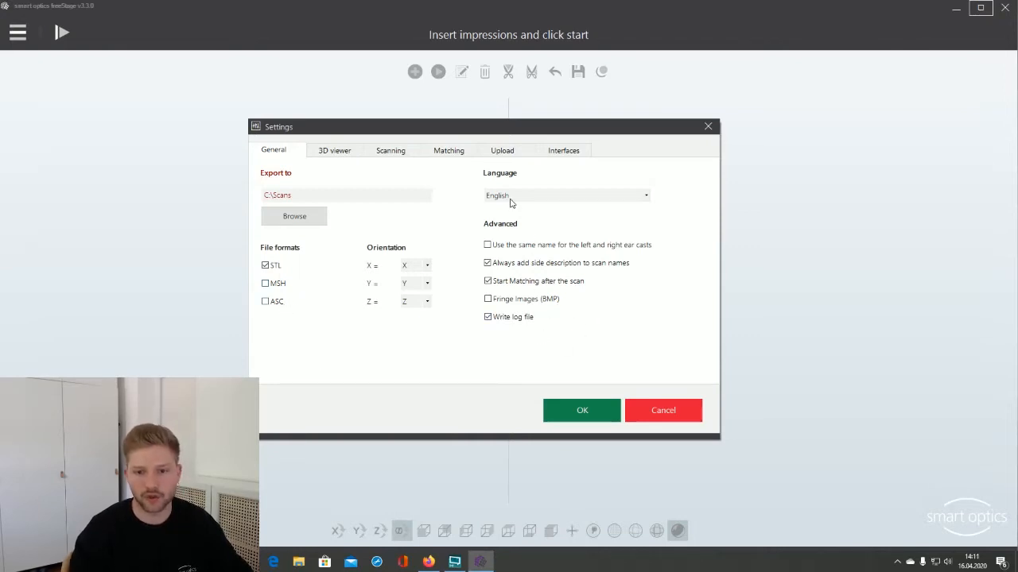
pyautogui.moveTo(498, 128); pyautogui.dragTo(515, 115)
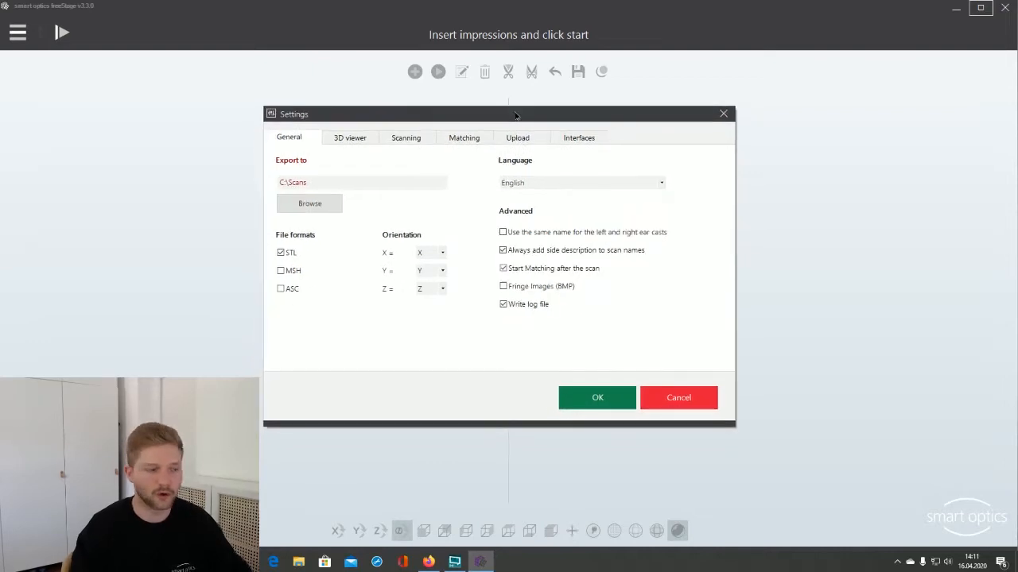
pyautogui.click(355, 141)
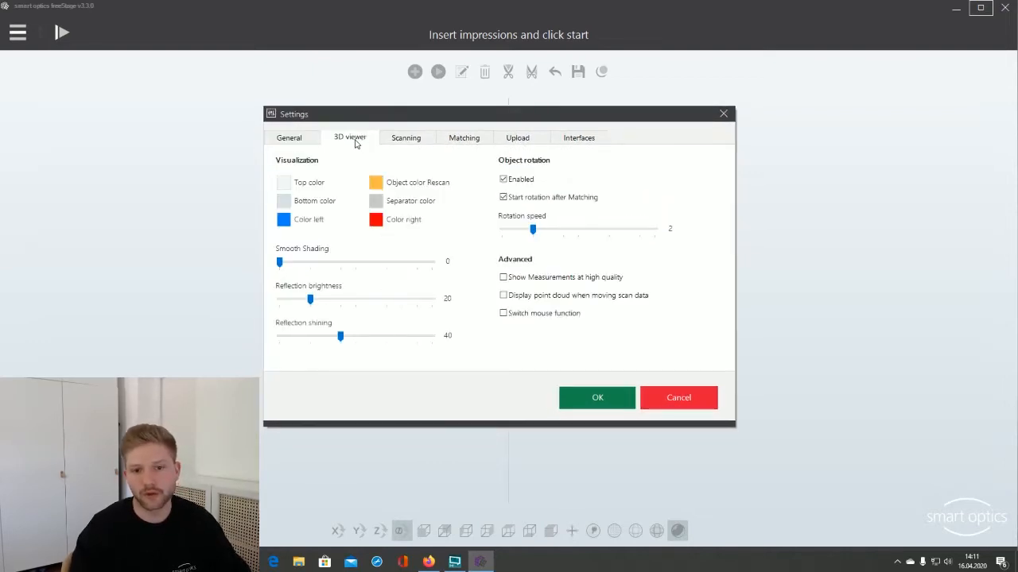
pyautogui.click(404, 141)
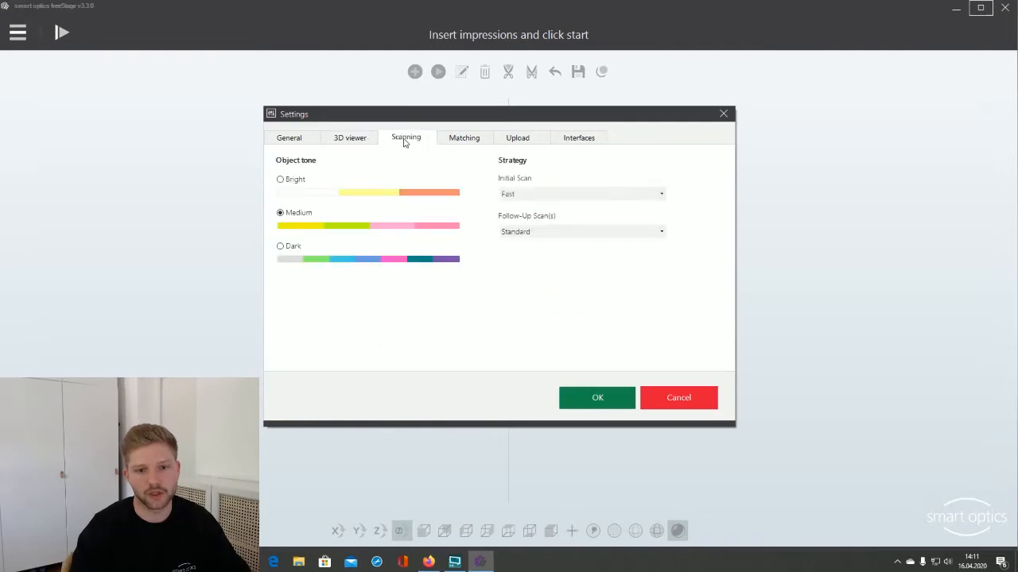
pyautogui.click(280, 247)
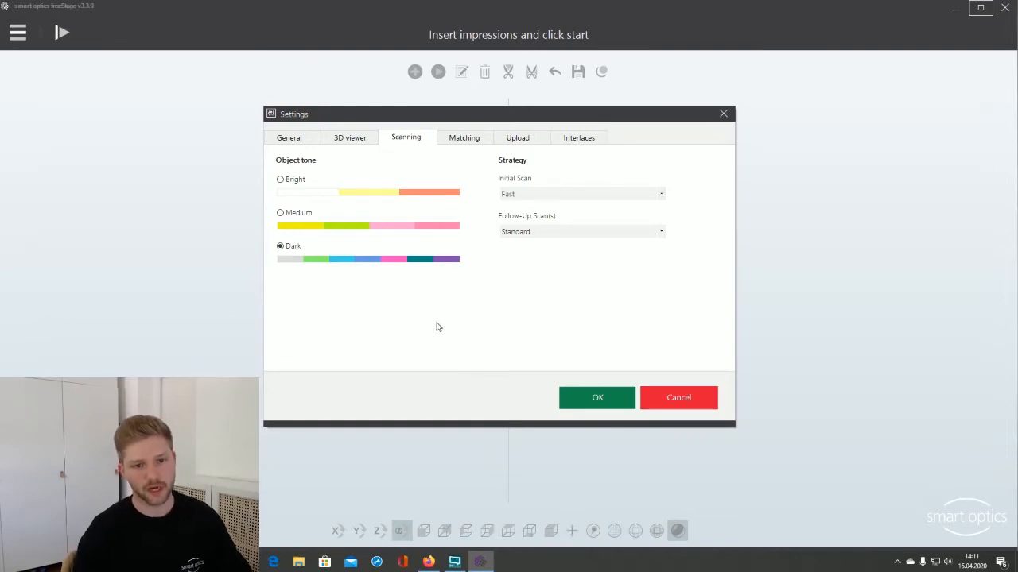
# Examine the matching settings for quality and base cutting, and the upload settings for the upload dialog, PDF file and FTP
pyautogui.click(465, 142)
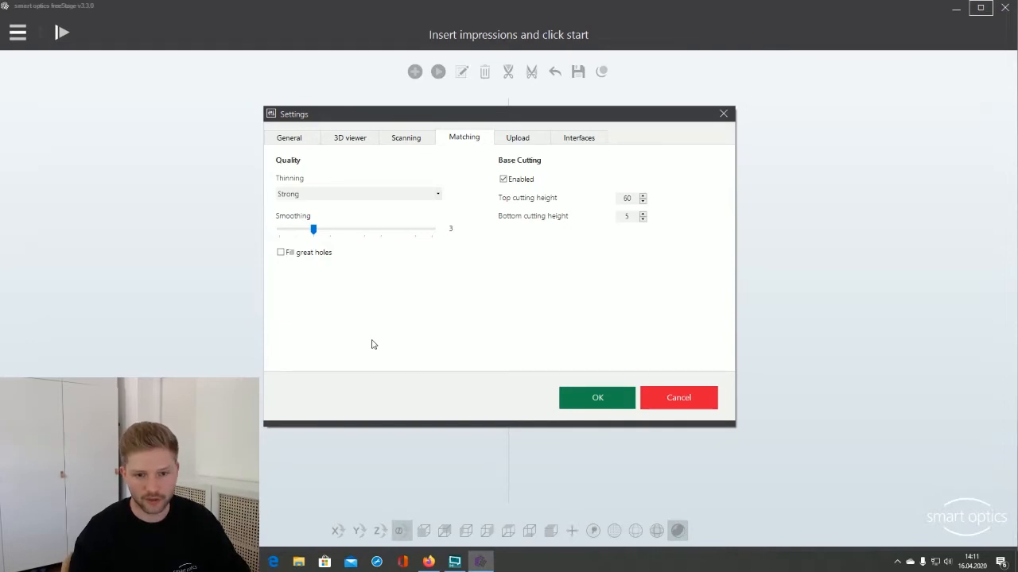
pyautogui.click(521, 139)
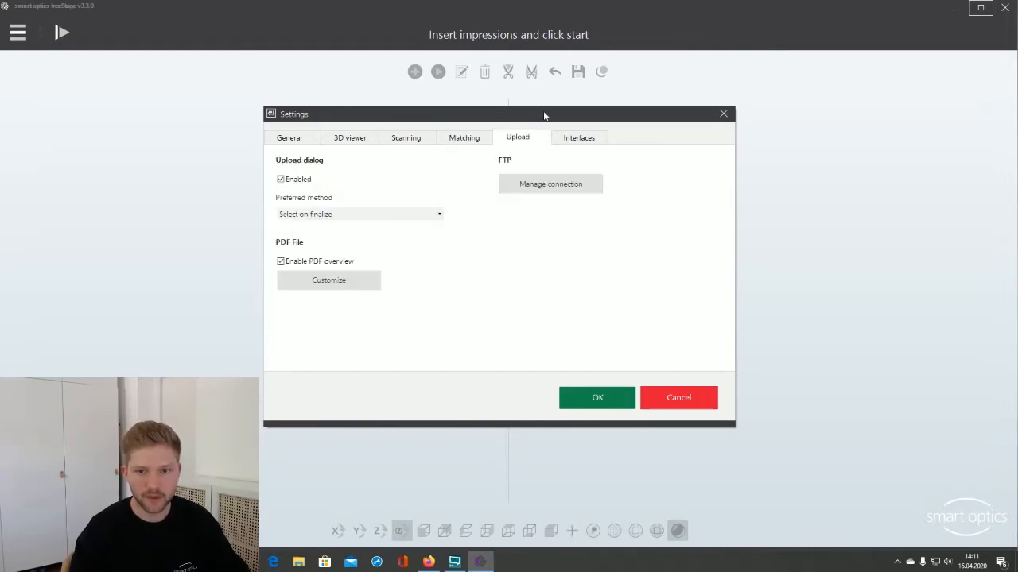
pyautogui.moveTo(545, 117); pyautogui.dragTo(537, 116)
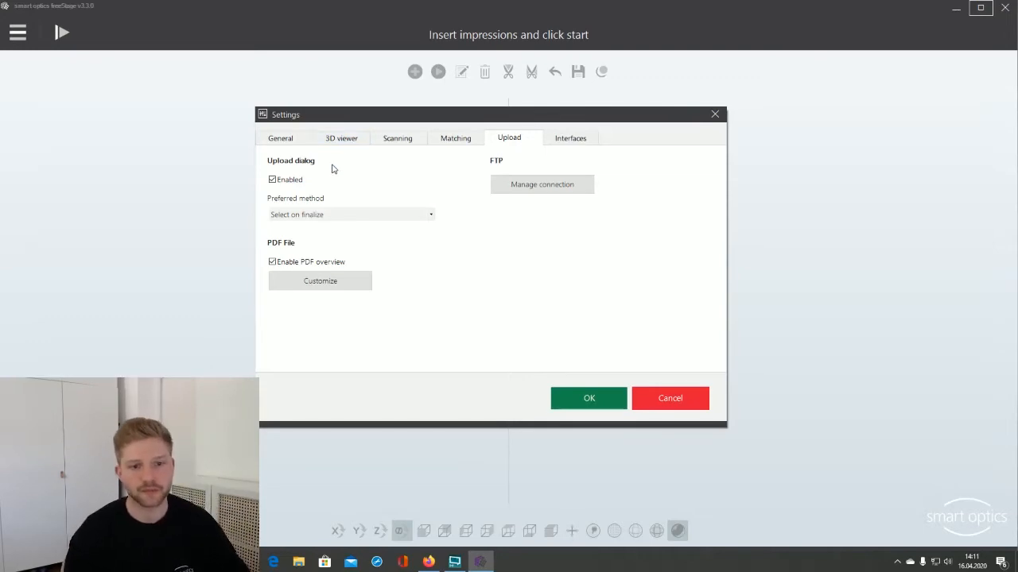
pyautogui.moveTo(352, 117); pyautogui.dragTo(343, 111)
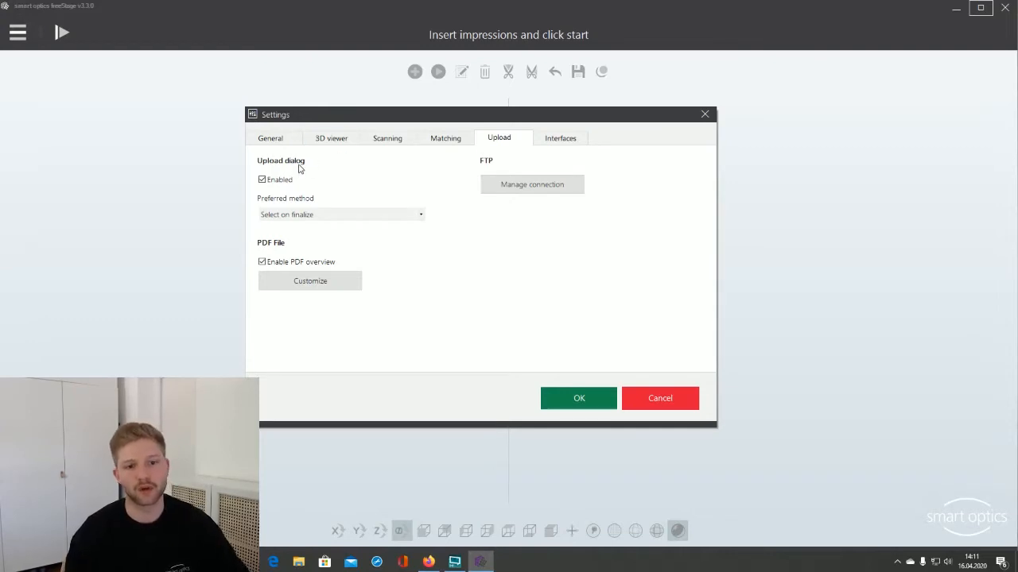
# Review the preferred upload methods, the PDF logo, address and contact fields, and the Noah interface options, then cancel the settings
pyautogui.click(309, 218)
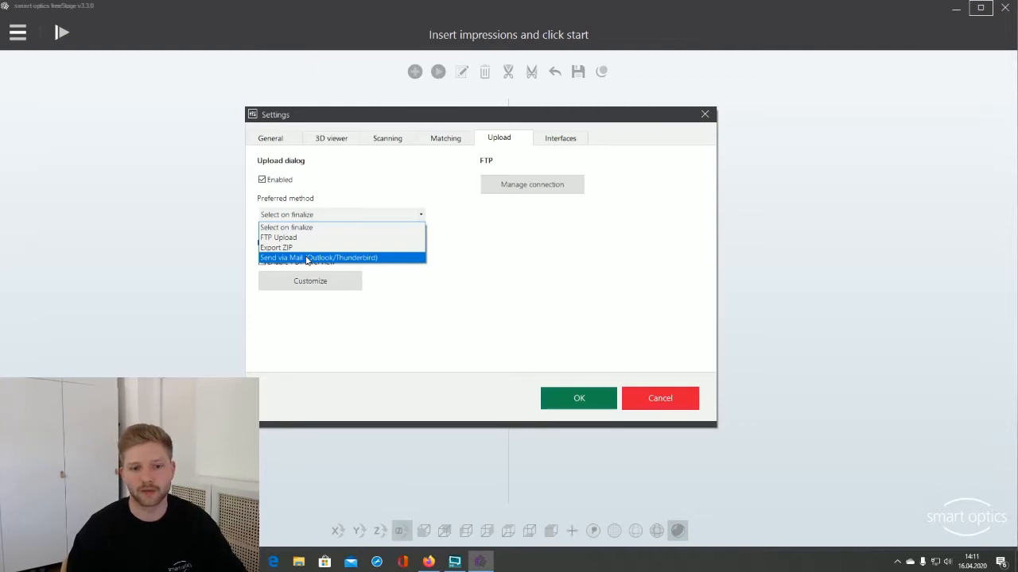
pyautogui.click(412, 280)
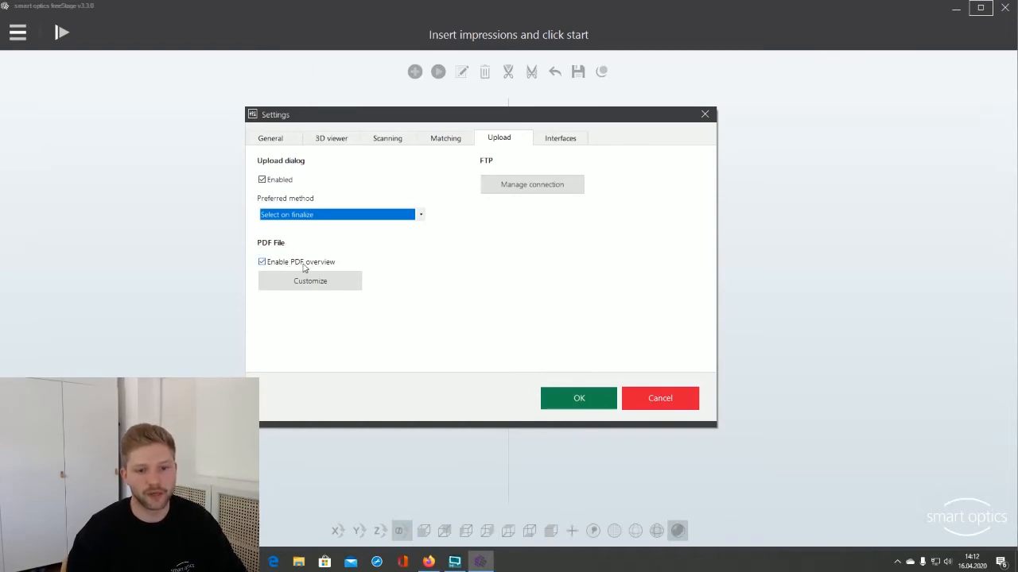
pyautogui.click(322, 284)
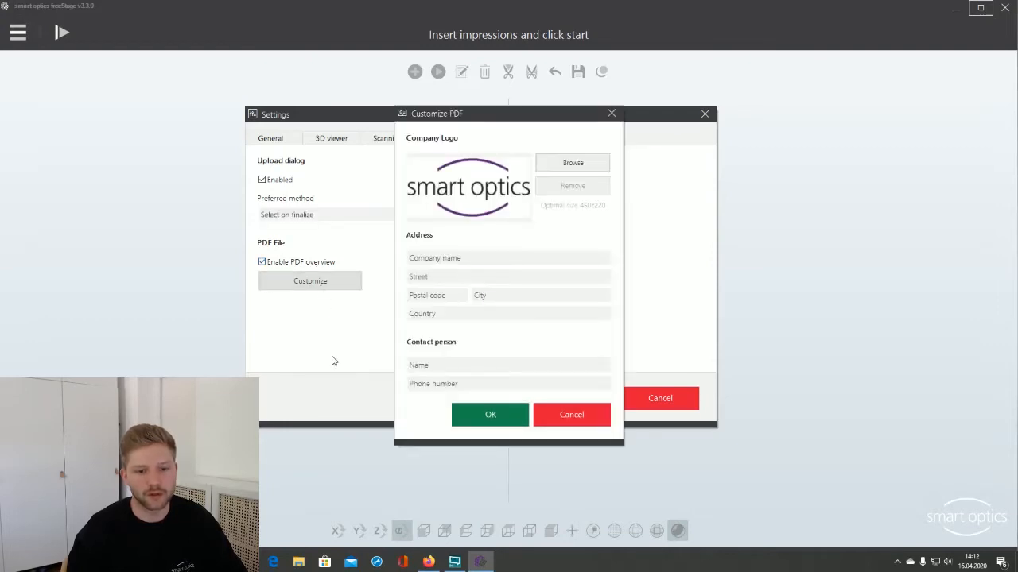
pyautogui.moveTo(525, 116); pyautogui.dragTo(497, 118)
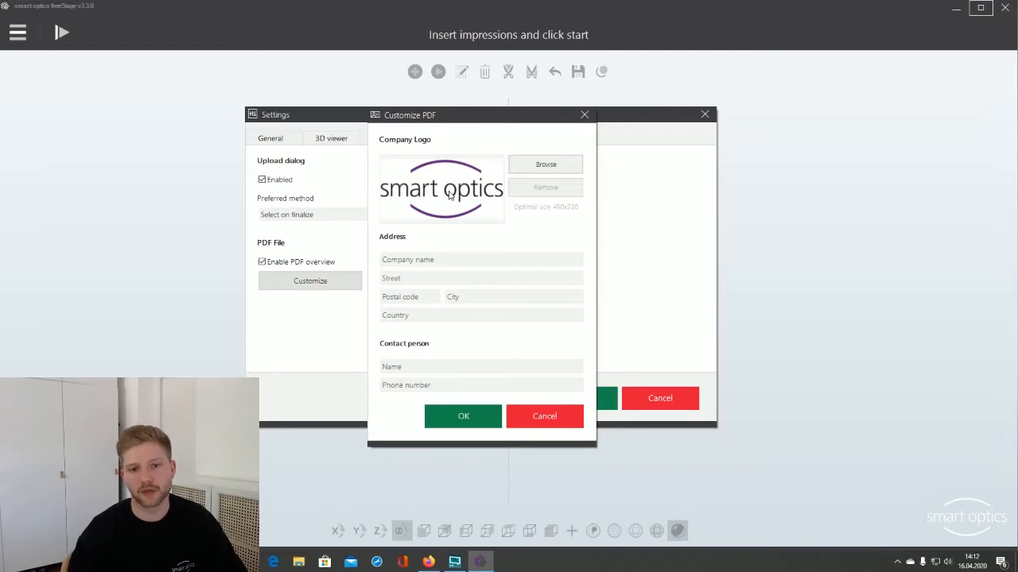
pyautogui.moveTo(477, 114); pyautogui.dragTo(494, 104)
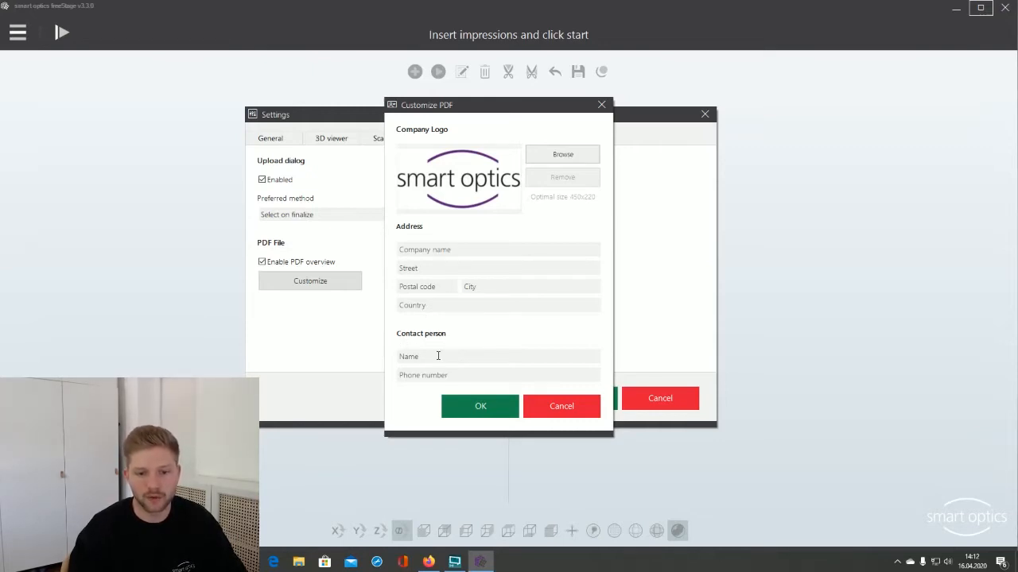
pyautogui.moveTo(515, 108); pyautogui.dragTo(747, 88)
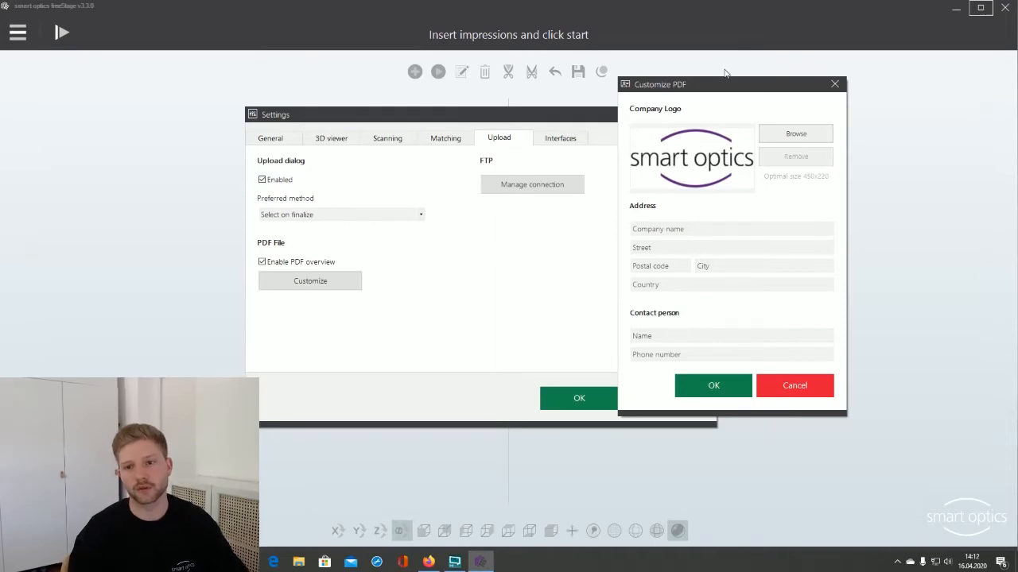
pyautogui.moveTo(729, 83); pyautogui.dragTo(633, 99)
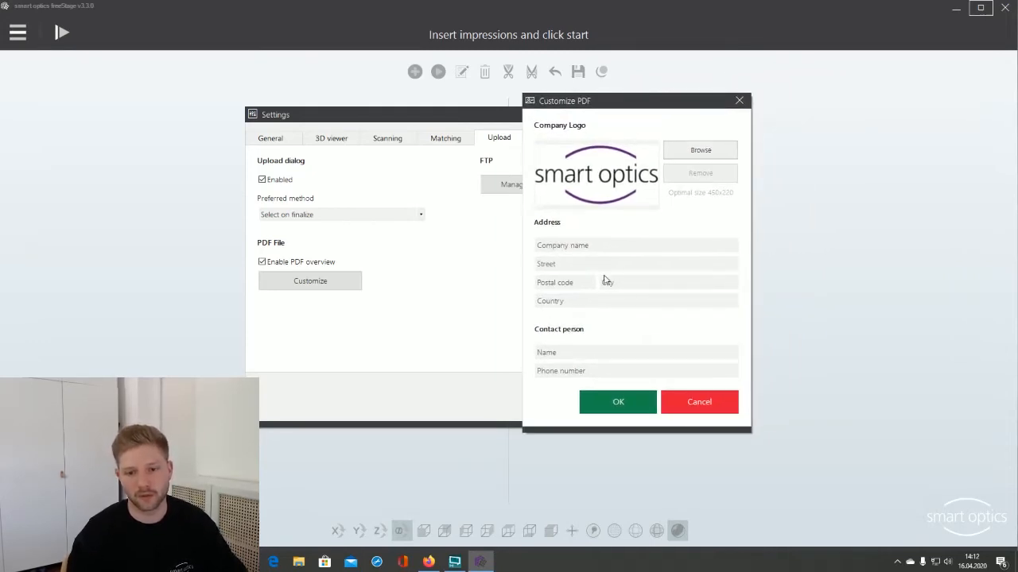
pyautogui.click(709, 410)
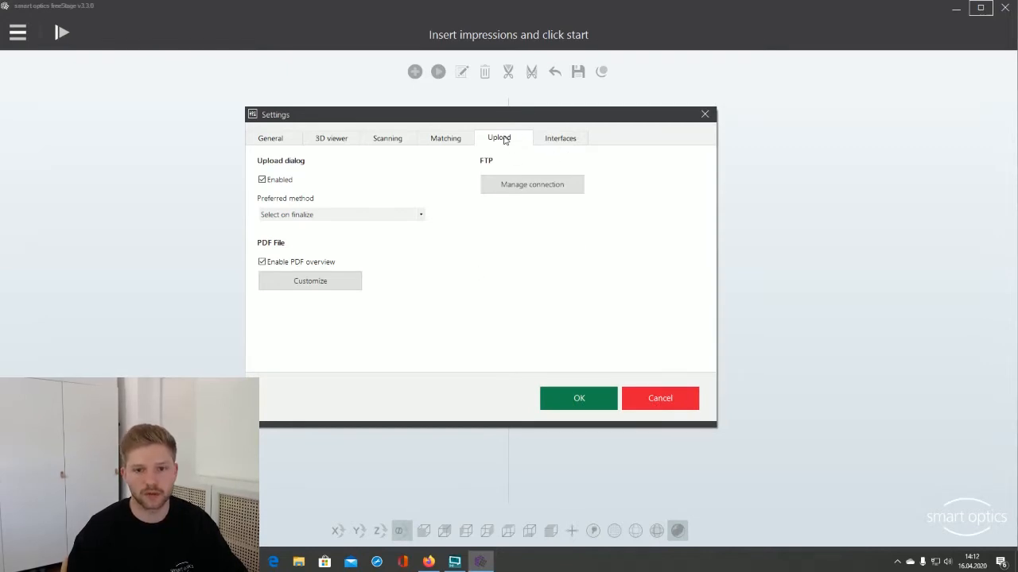
pyautogui.click(551, 139)
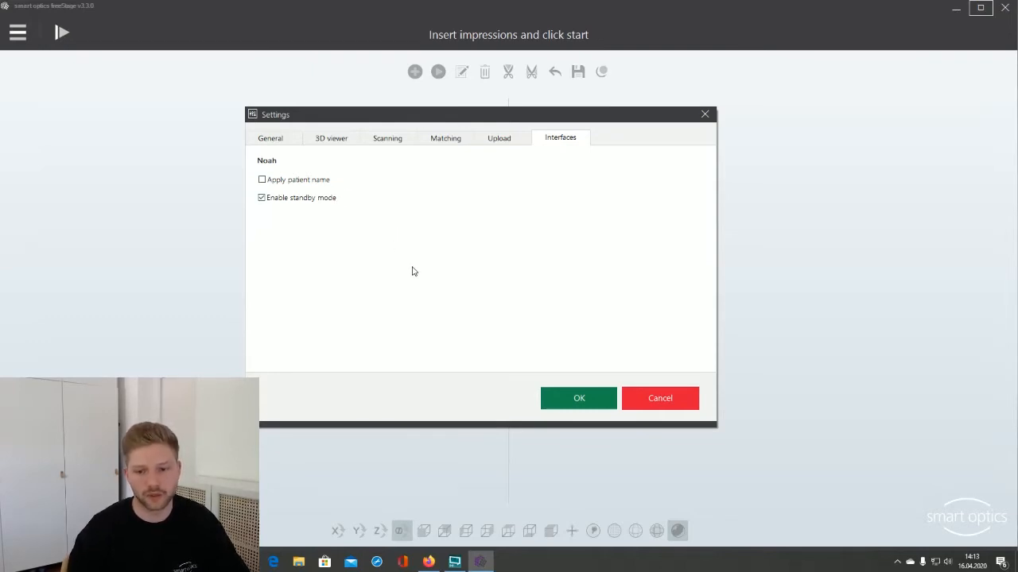
pyautogui.click(656, 398)
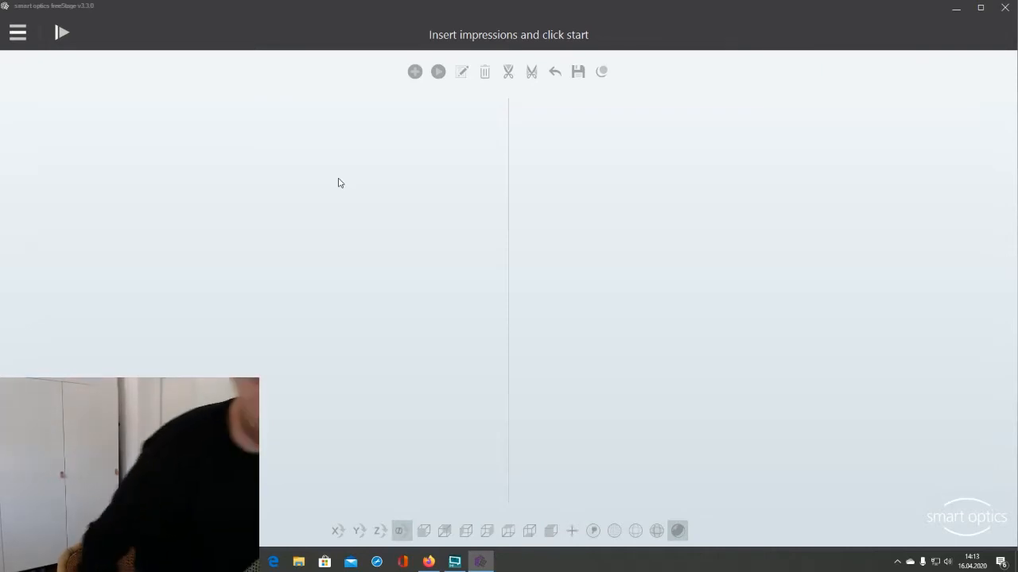
# Close the scanning program and check the running apps and background processes in Task Manager
pyautogui.click(1006, 7)
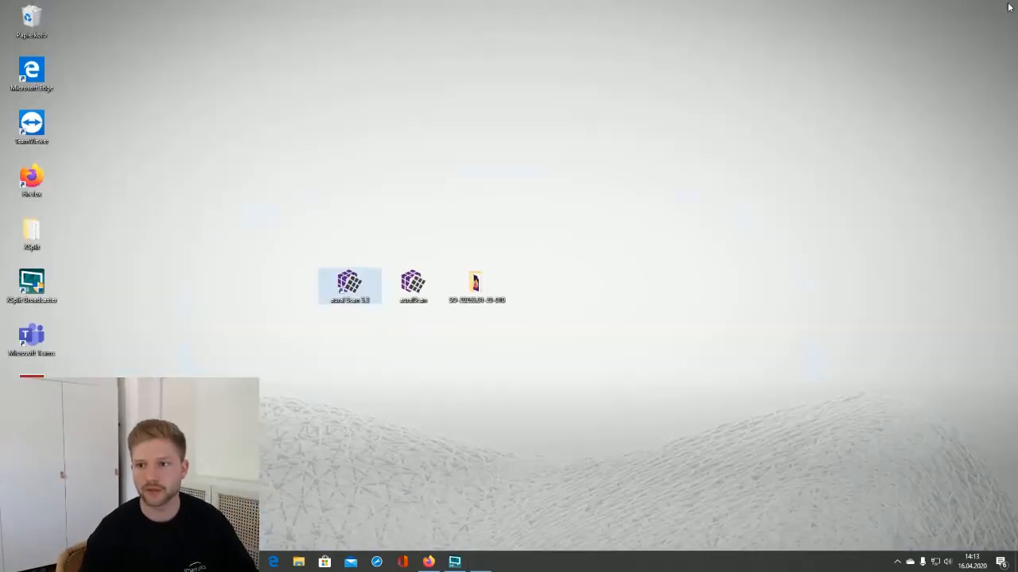
pyautogui.rightClick(501, 548)
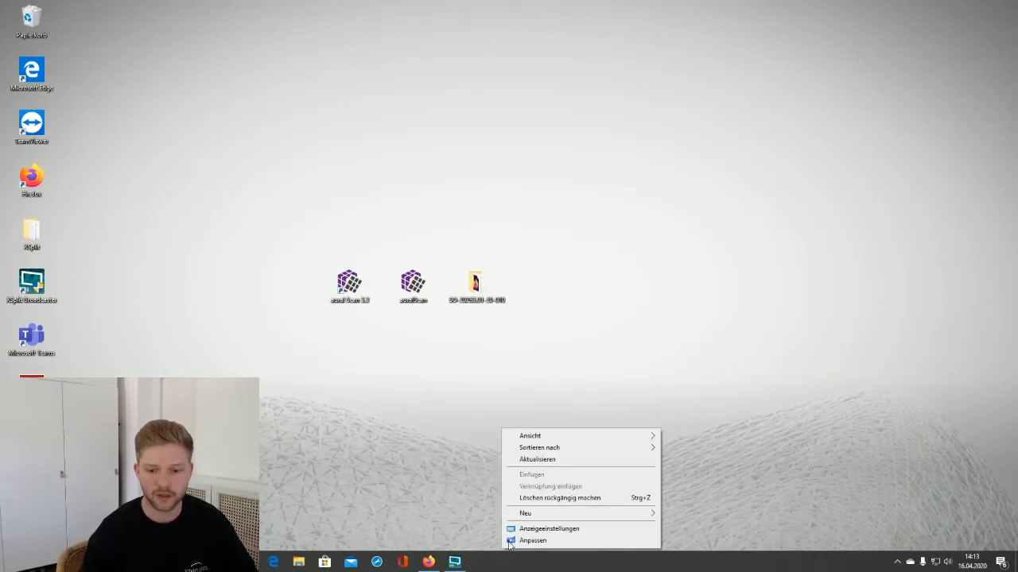
pyautogui.rightClick(507, 564)
pyautogui.click(530, 507)
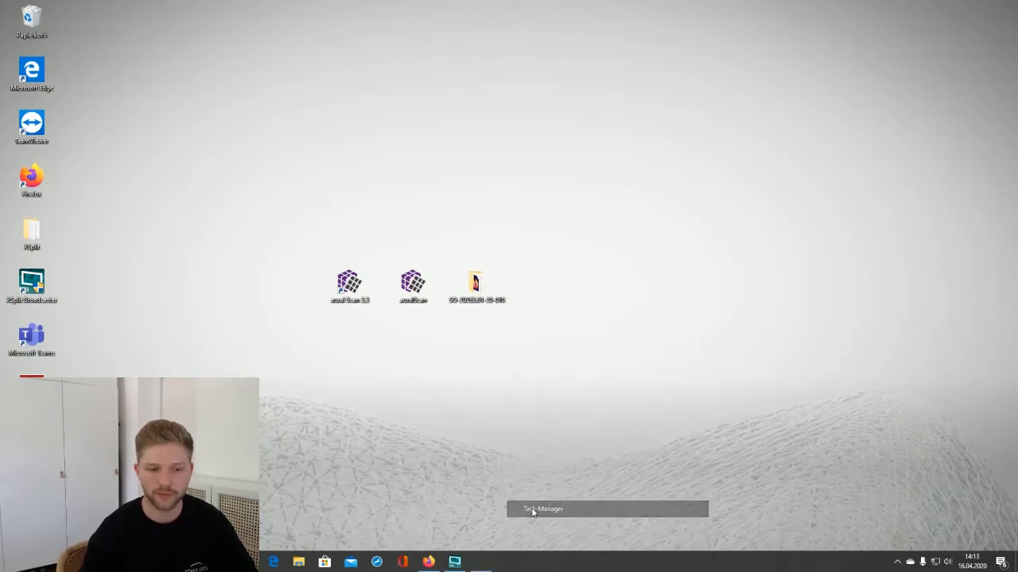
pyautogui.click(132, 263)
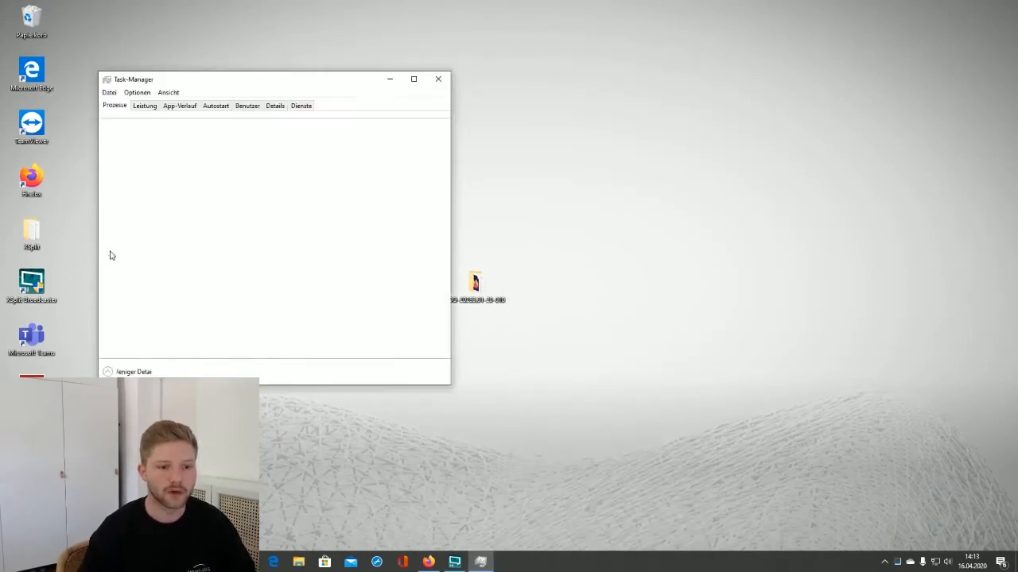
pyautogui.scroll(-1, 176, 243)
pyautogui.scroll(-10, 177, 245)
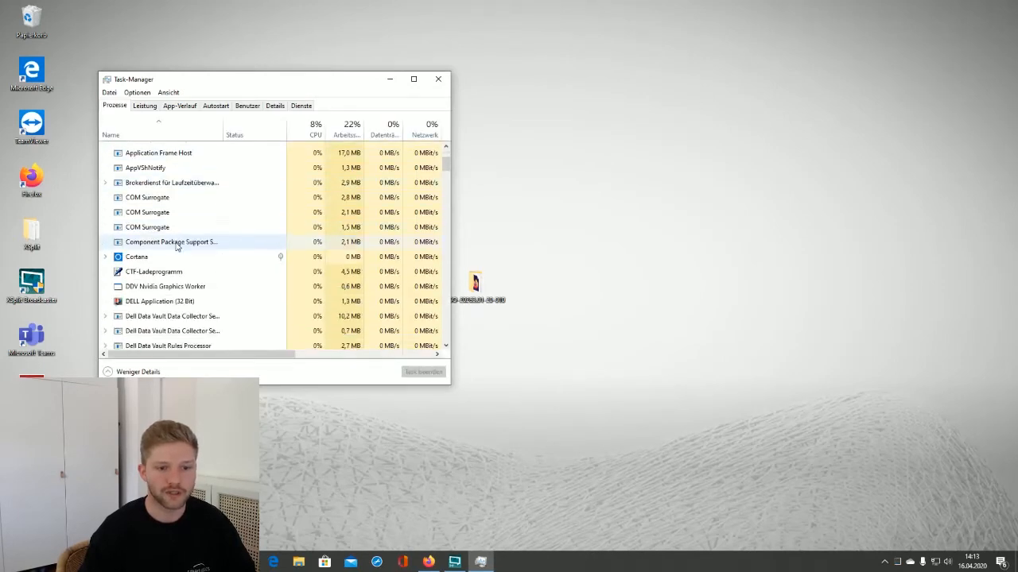
pyautogui.scroll(-15, 176, 247)
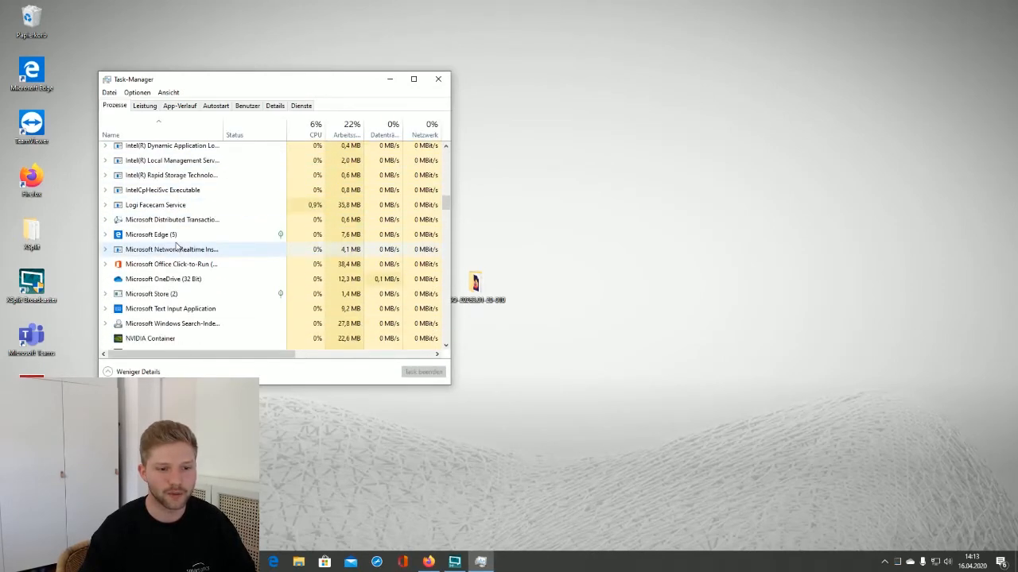
pyautogui.scroll(12, 176, 248)
pyautogui.scroll(10, 176, 248)
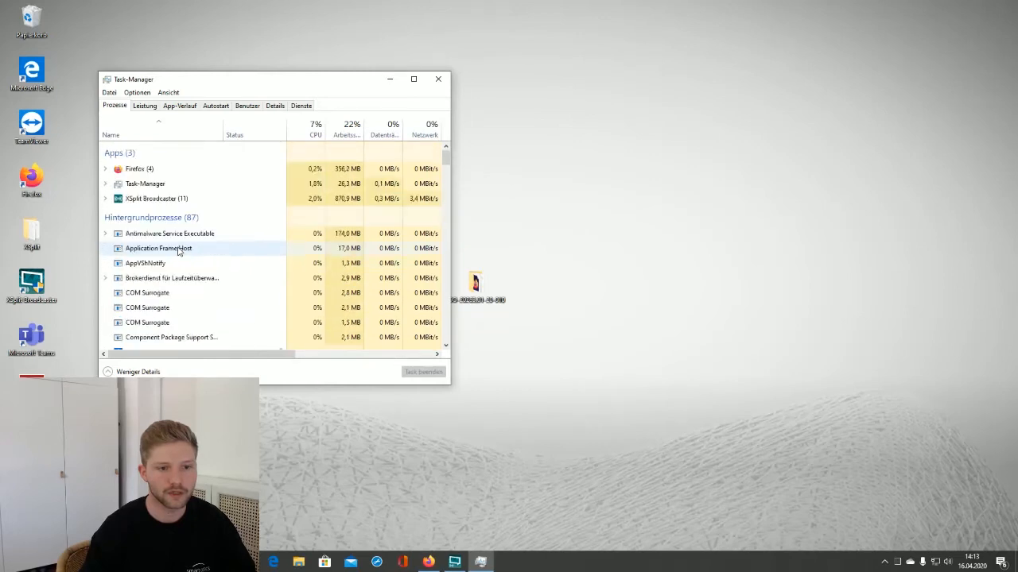
pyautogui.click(438, 79)
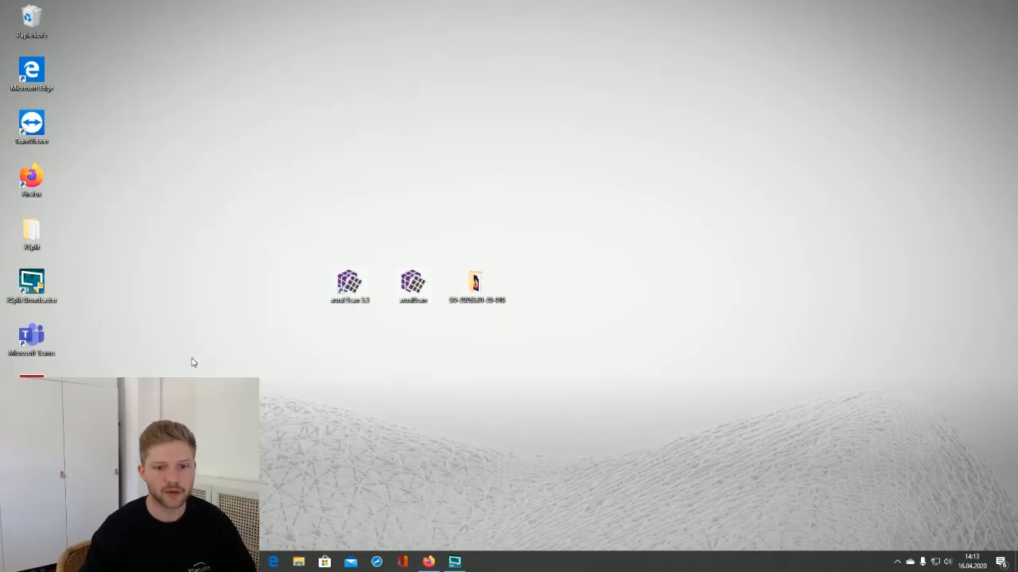
# Reopen aural Scan 3.3 from its desktop shortcut and maximize its window
pyautogui.rightClick(350, 281)
pyautogui.click(398, 326)
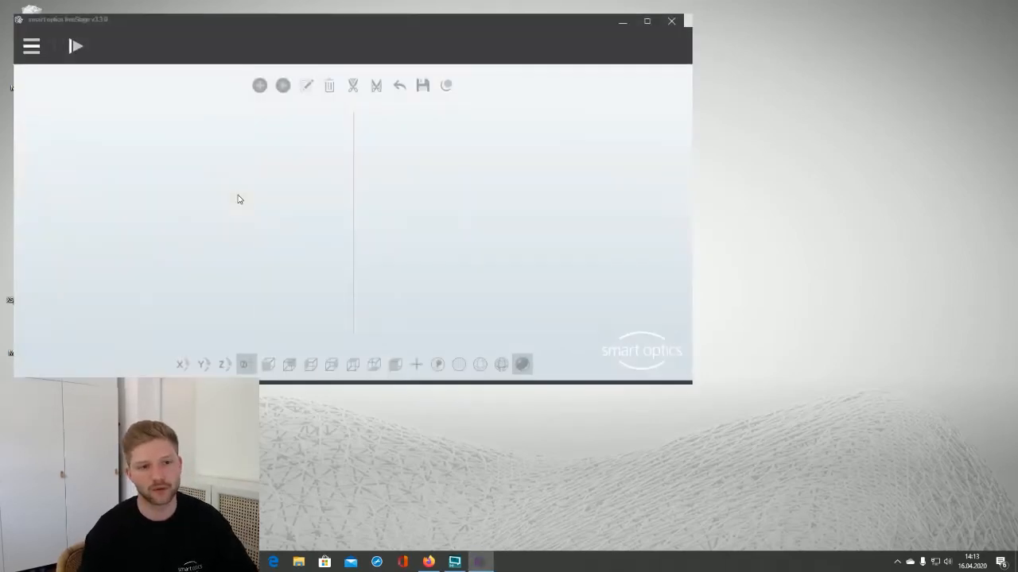
pyautogui.moveTo(481, 22); pyautogui.dragTo(610, 91)
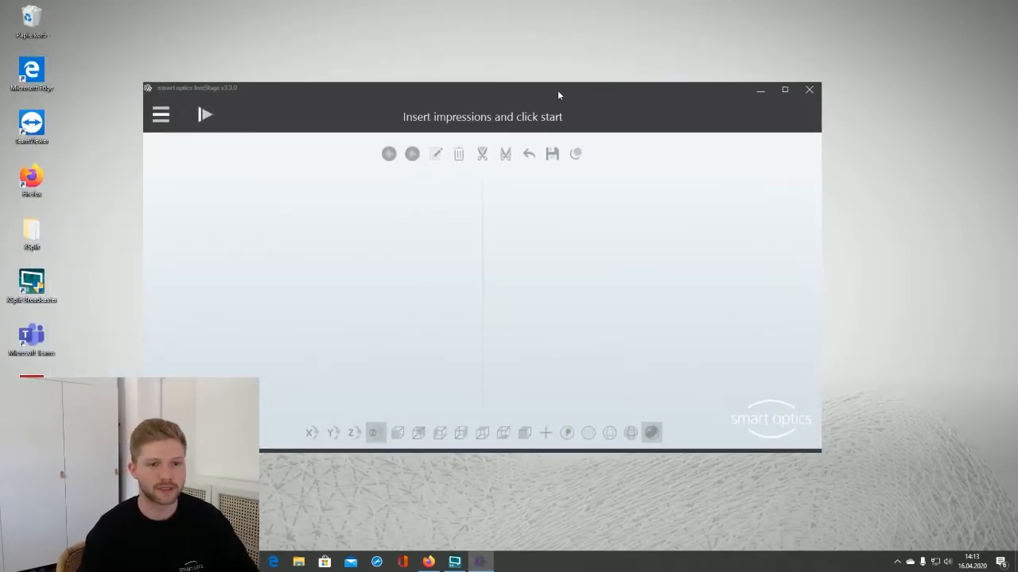
pyautogui.click(784, 90)
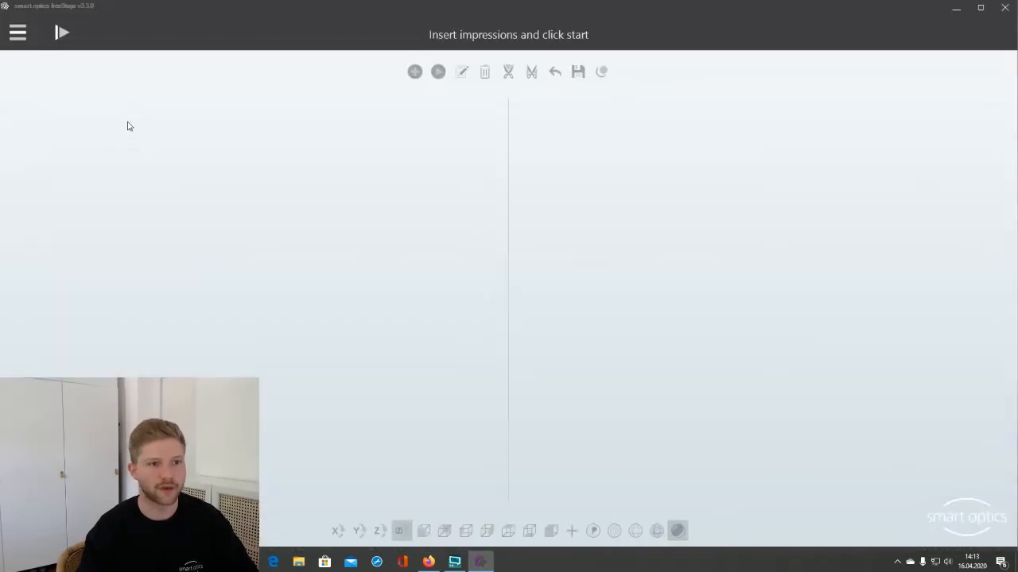
# Try to scan the inserted calibration object and ear impression, and dismiss the scanner error dialogs
pyautogui.click(59, 32)
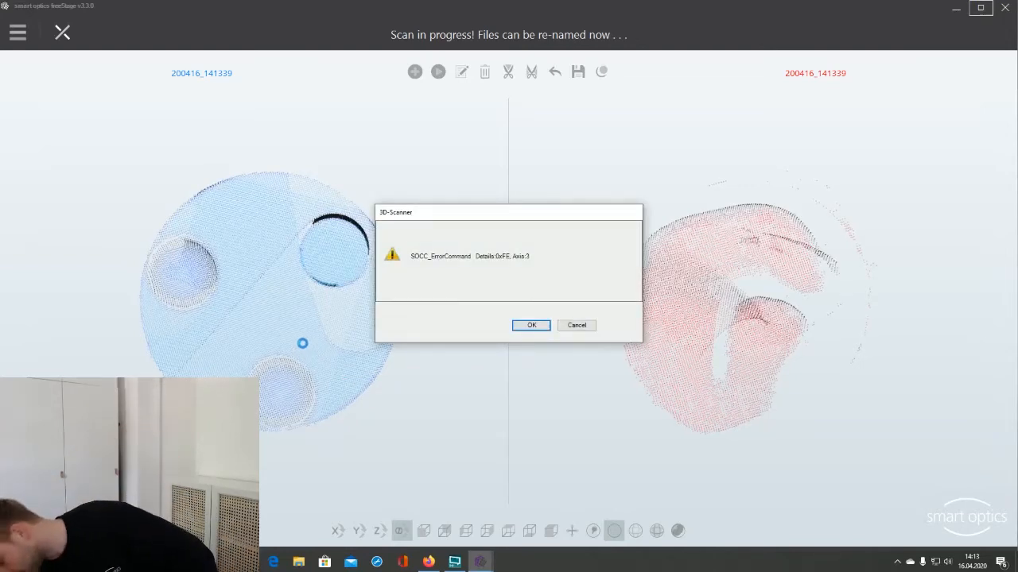
pyautogui.click(587, 327)
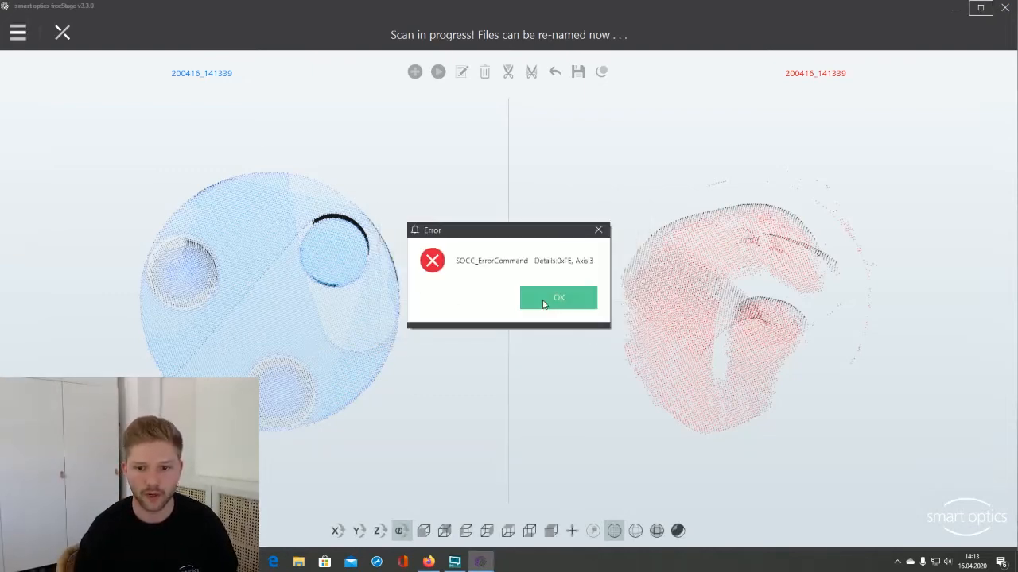
pyautogui.click(545, 299)
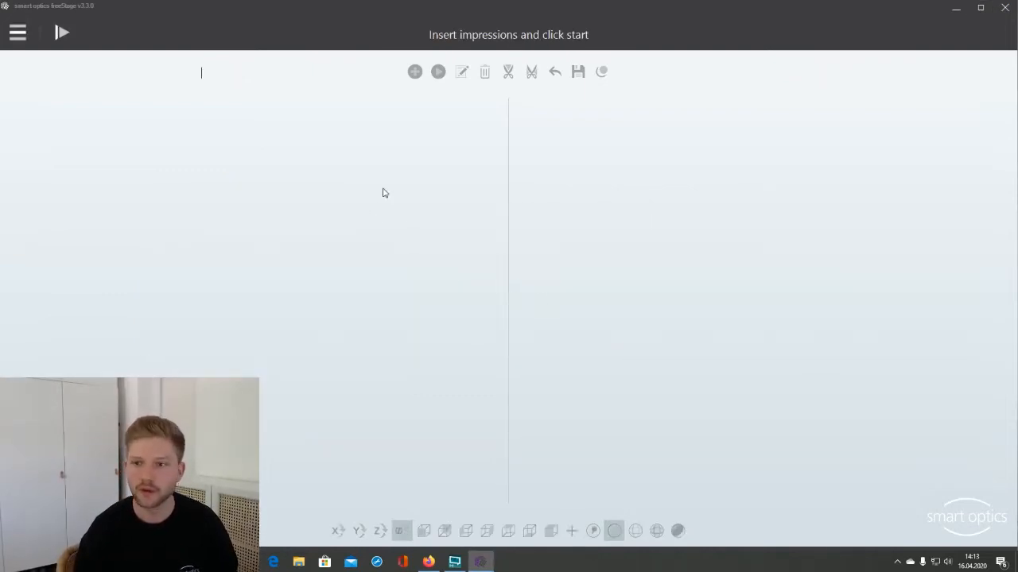
# Restart the scanning program by closing it and launching aural Scan 3.3 again, keeping it in a movable window
pyautogui.click(1004, 10)
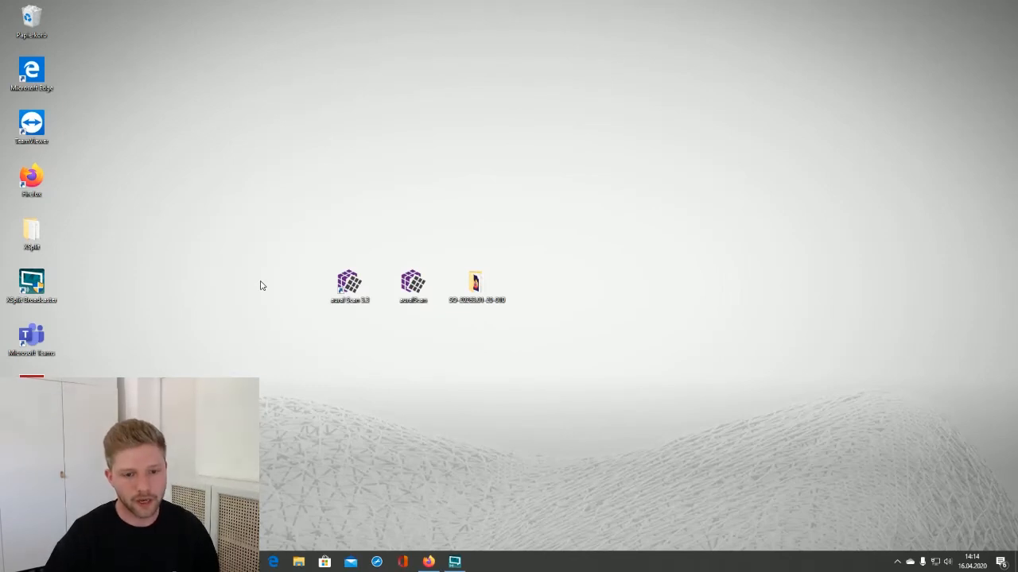
pyautogui.doubleClick(350, 288)
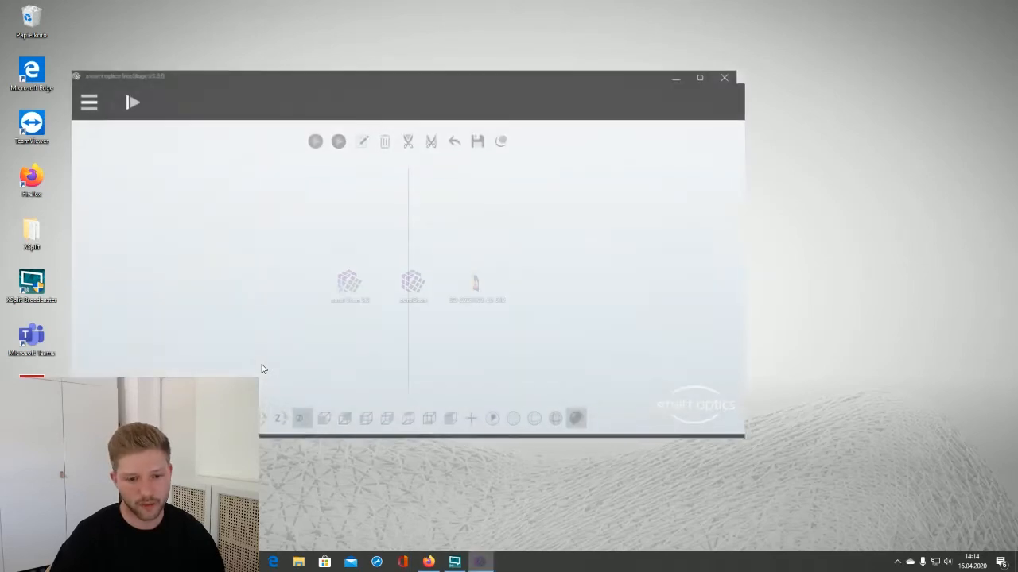
pyautogui.moveTo(541, 83); pyautogui.dragTo(657, 85)
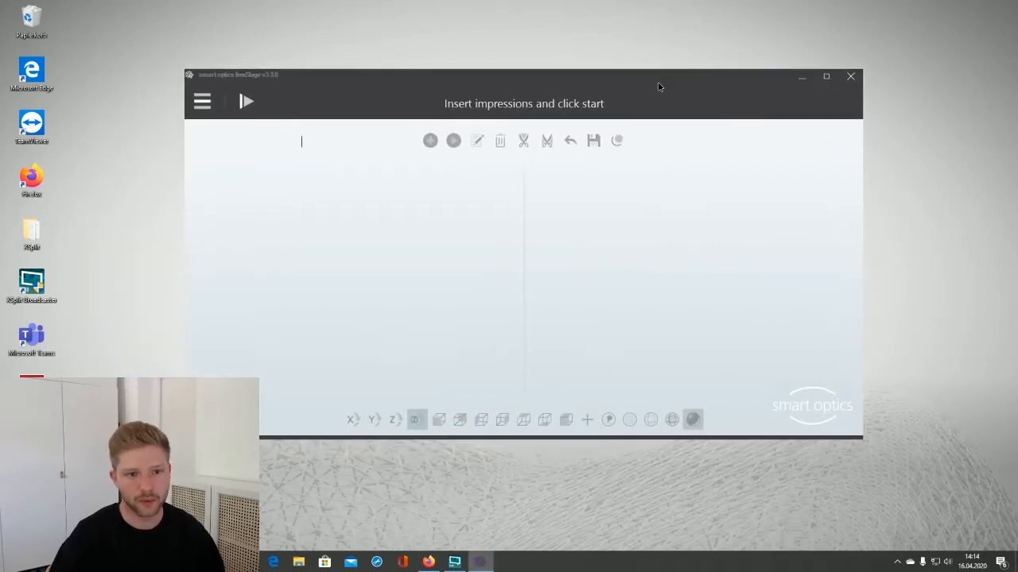
# Retry scanning both inserted objects in the restarted program and cancel out of the scanner error
pyautogui.click(246, 101)
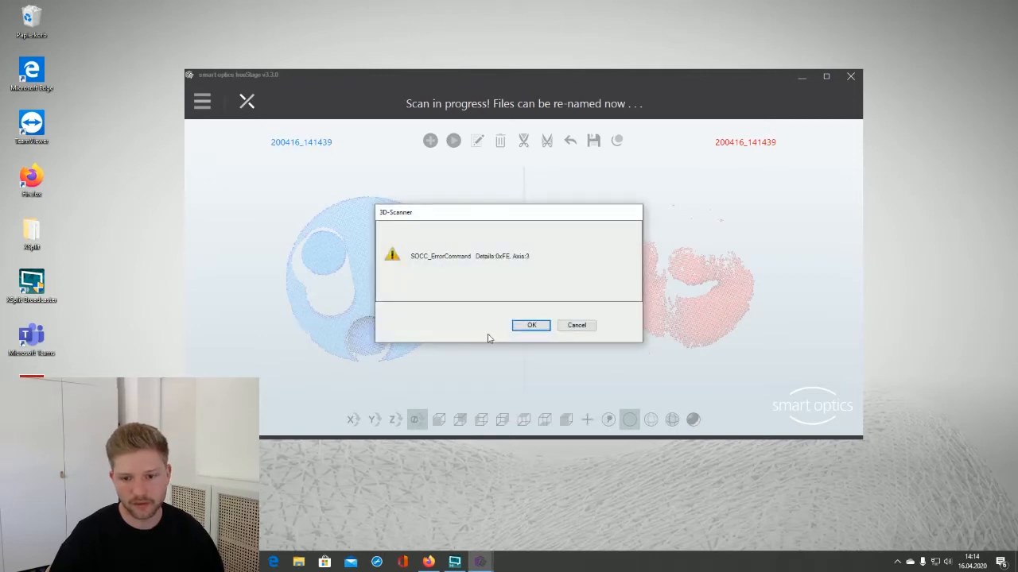
pyautogui.click(576, 326)
pyautogui.click(573, 276)
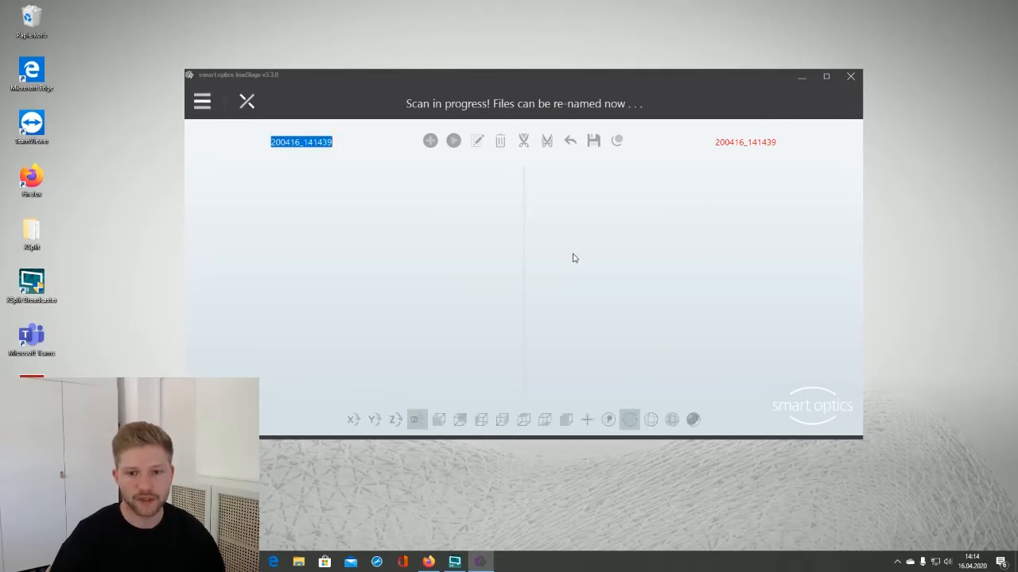
# Maximize the scanning window and examine the finished 3D scan of the blue calibration object
pyautogui.moveTo(443, 78); pyautogui.dragTo(428, 80)
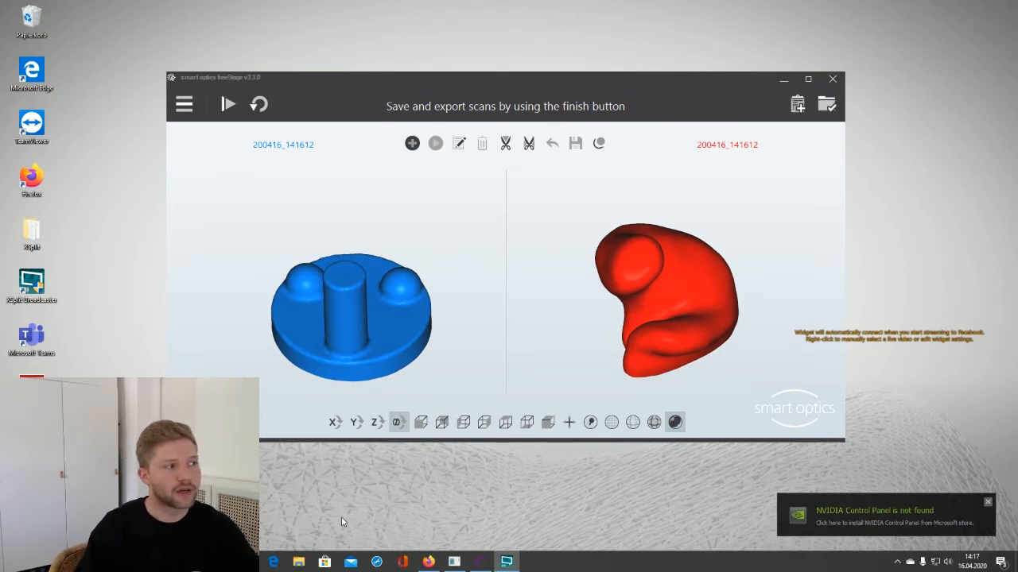
pyautogui.moveTo(715, 87); pyautogui.dragTo(724, 86)
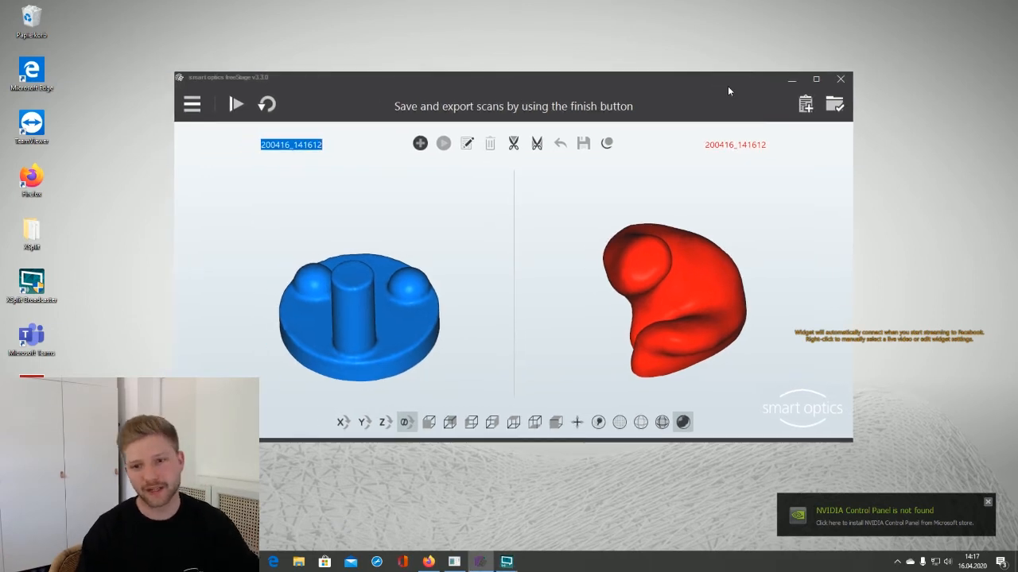
pyautogui.click(816, 78)
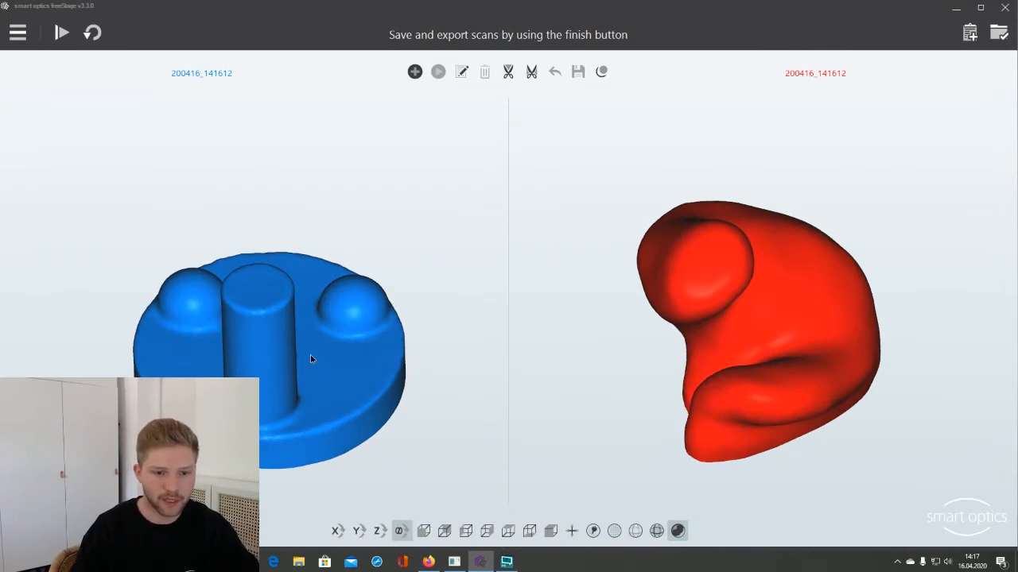
pyautogui.moveTo(310, 358)
pyautogui.mouseDown()
pyautogui.moveTo(320, 332)
pyautogui.moveTo(307, 386)
pyautogui.moveTo(304, 357)
pyautogui.moveTo(294, 368)
pyautogui.moveTo(257, 355)
pyautogui.moveTo(281, 336)
pyautogui.moveTo(303, 381)
pyautogui.moveTo(249, 320)
pyautogui.moveTo(422, 281)
pyautogui.moveTo(440, 334)
pyautogui.moveTo(389, 209)
pyautogui.mouseUp()
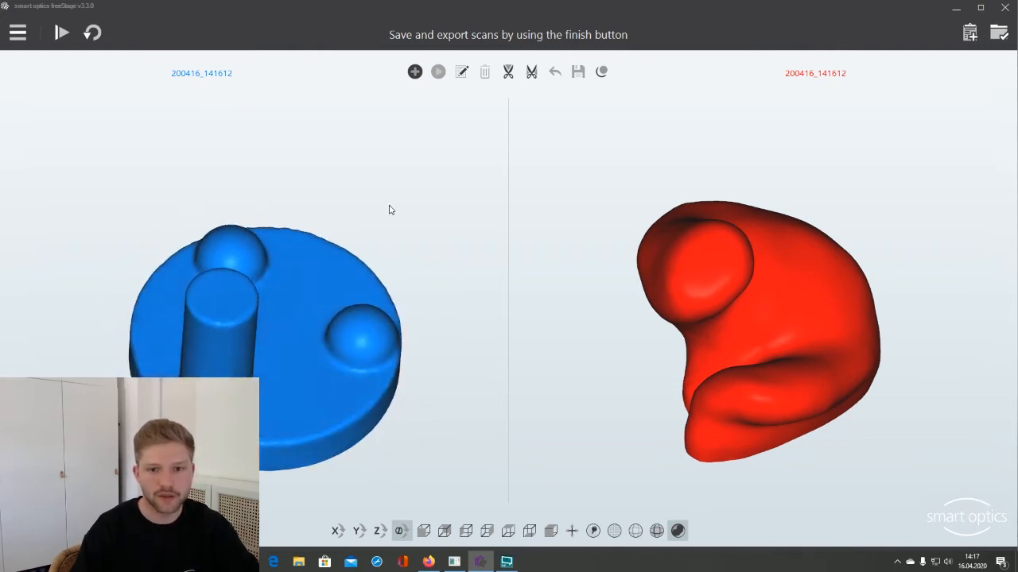
# Turn on marking for the scans and place three marks on the flat disc of the blue calibration object
pyautogui.click(460, 73)
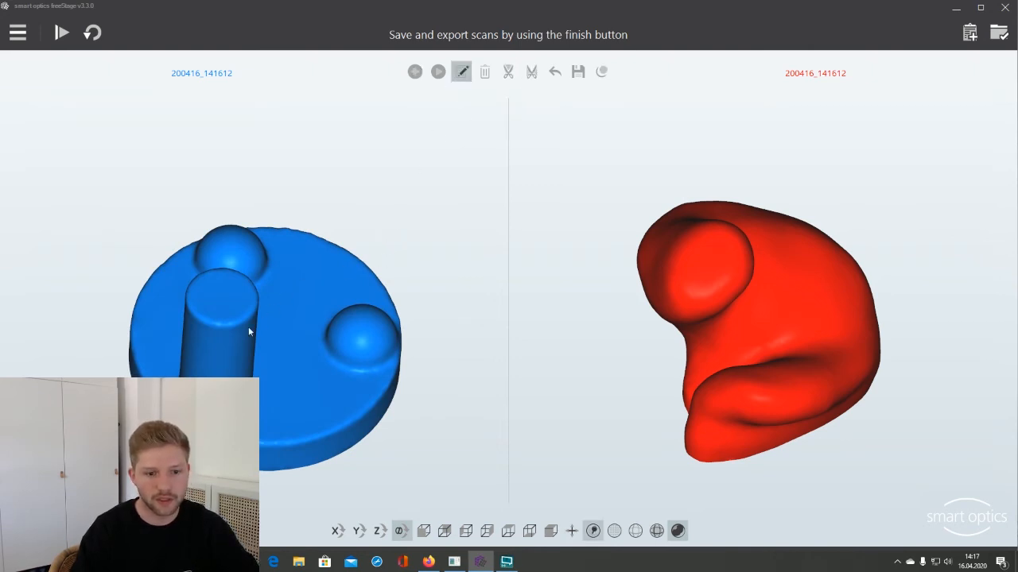
pyautogui.moveTo(234, 374)
pyautogui.mouseDown()
pyautogui.moveTo(218, 348)
pyautogui.moveTo(296, 360)
pyautogui.moveTo(357, 389)
pyautogui.moveTo(330, 340)
pyautogui.moveTo(227, 275)
pyautogui.moveTo(244, 223)
pyautogui.moveTo(296, 334)
pyautogui.moveTo(281, 374)
pyautogui.moveTo(259, 286)
pyautogui.moveTo(318, 302)
pyautogui.moveTo(291, 318)
pyautogui.moveTo(313, 268)
pyautogui.moveTo(313, 281)
pyautogui.moveTo(278, 270)
pyautogui.moveTo(262, 343)
pyautogui.moveTo(287, 298)
pyautogui.moveTo(229, 233)
pyautogui.moveTo(325, 287)
pyautogui.moveTo(371, 215)
pyautogui.mouseUp()
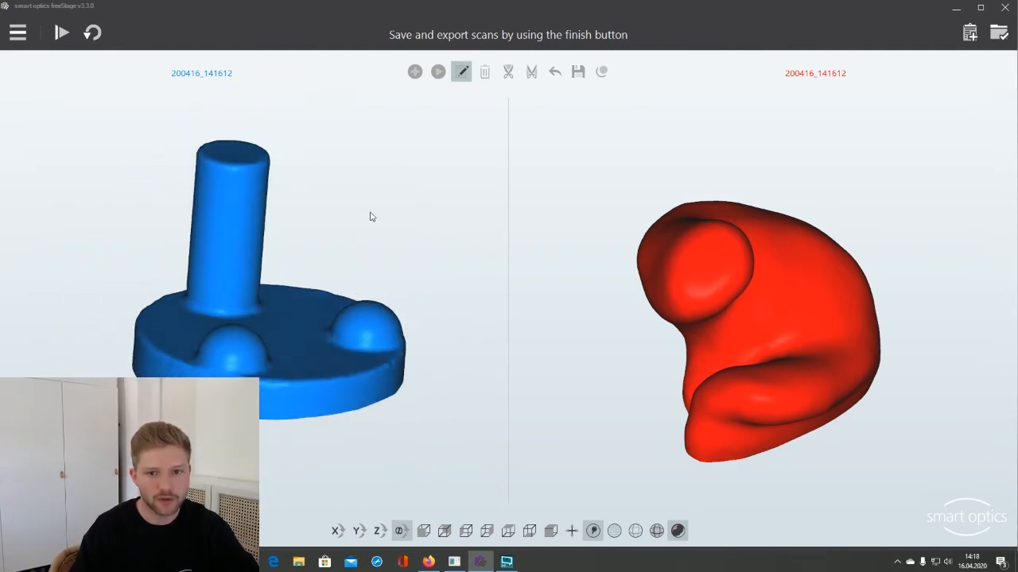
pyautogui.click(463, 71)
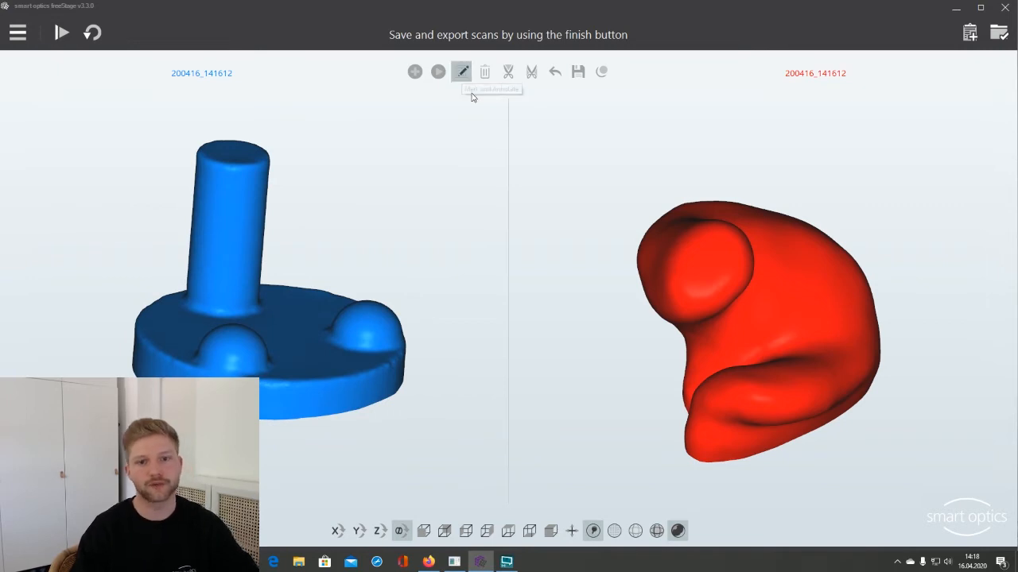
pyautogui.moveTo(298, 334)
pyautogui.mouseDown()
pyautogui.moveTo(330, 381)
pyautogui.moveTo(252, 320)
pyautogui.moveTo(221, 335)
pyautogui.mouseUp()
pyautogui.click(272, 345)
pyautogui.click(206, 290)
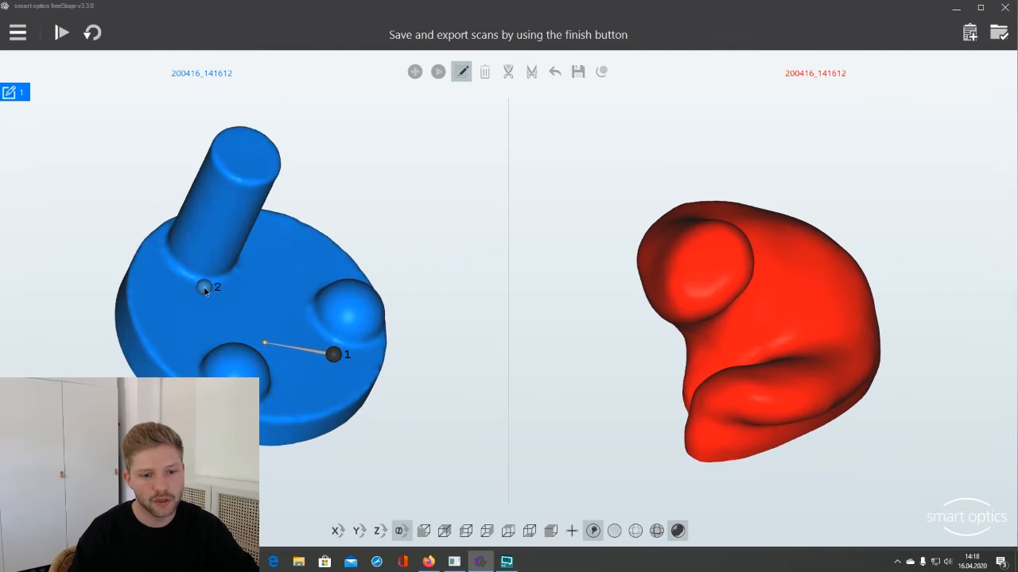
pyautogui.moveTo(283, 309)
pyautogui.mouseDown()
pyautogui.moveTo(246, 337)
pyautogui.moveTo(302, 319)
pyautogui.mouseUp()
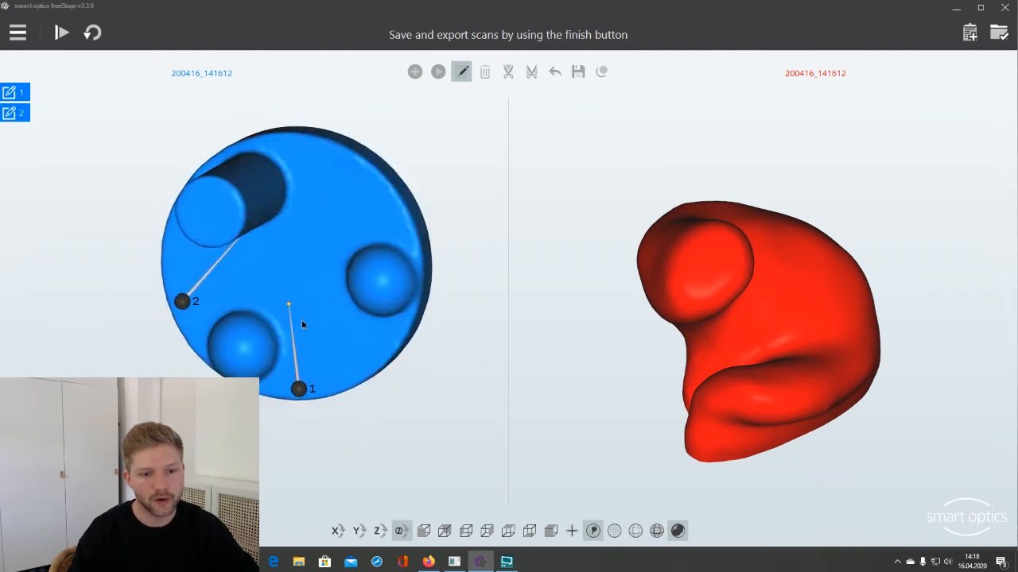
pyautogui.click(322, 217)
pyautogui.moveTo(322, 218)
pyautogui.mouseDown()
pyautogui.moveTo(310, 250)
pyautogui.moveTo(359, 292)
pyautogui.mouseUp()
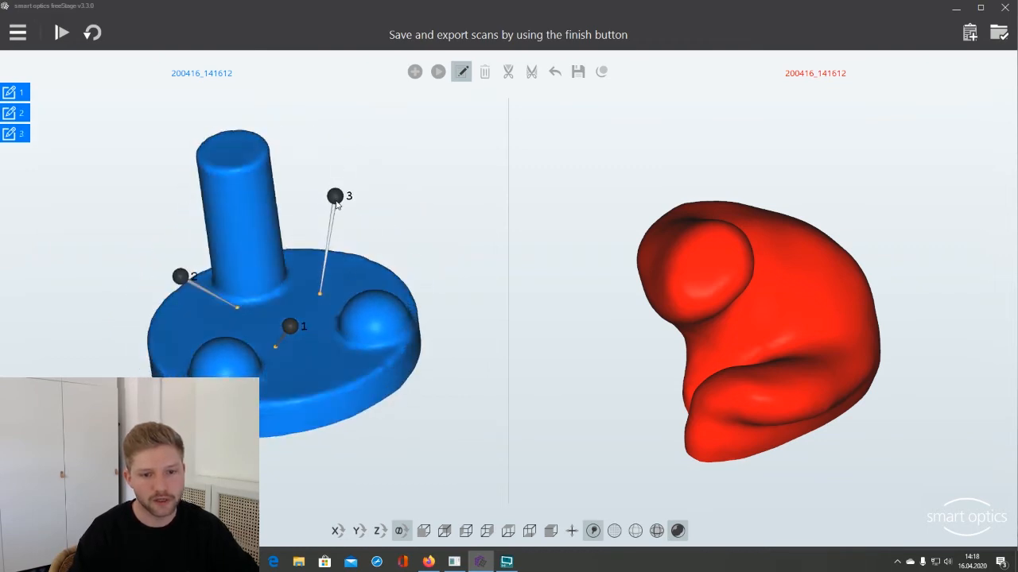
# Pull the label of mark 3 farther away from the blue calibration object's disc
pyautogui.moveTo(336, 205)
pyautogui.mouseDown()
pyautogui.moveTo(359, 215)
pyautogui.moveTo(419, 209)
pyautogui.moveTo(348, 151)
pyautogui.moveTo(453, 161)
pyautogui.moveTo(364, 155)
pyautogui.moveTo(386, 153)
pyautogui.mouseUp()
pyautogui.moveTo(334, 330); pyautogui.dragTo(310, 455)
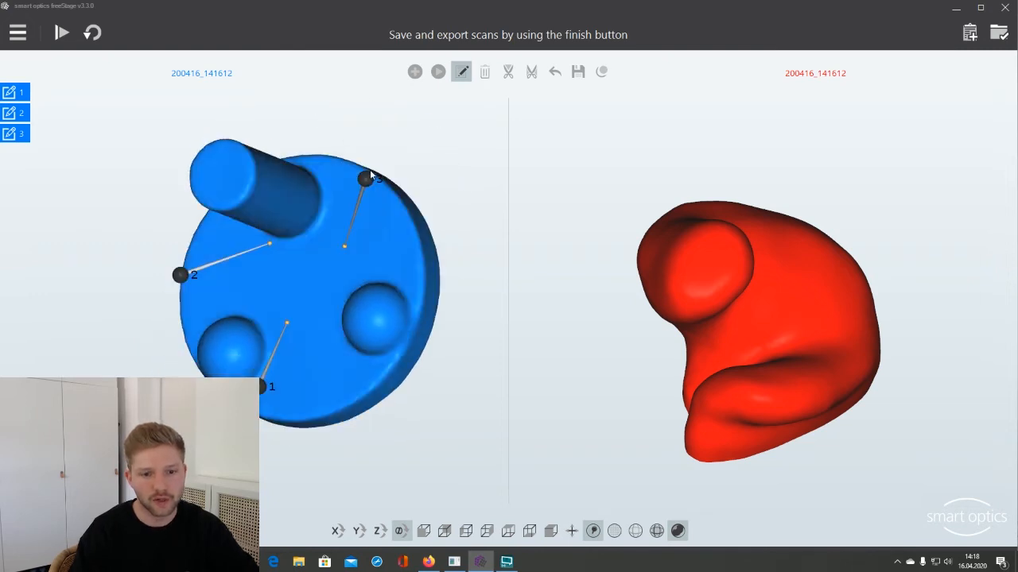
pyautogui.moveTo(383, 205); pyautogui.dragTo(379, 133)
pyautogui.moveTo(373, 292); pyautogui.dragTo(438, 219)
# Place marks 4, 5 and 6 on one sphere, the upright cylinder and the other sphere of the blue calibration object
pyautogui.click(363, 330)
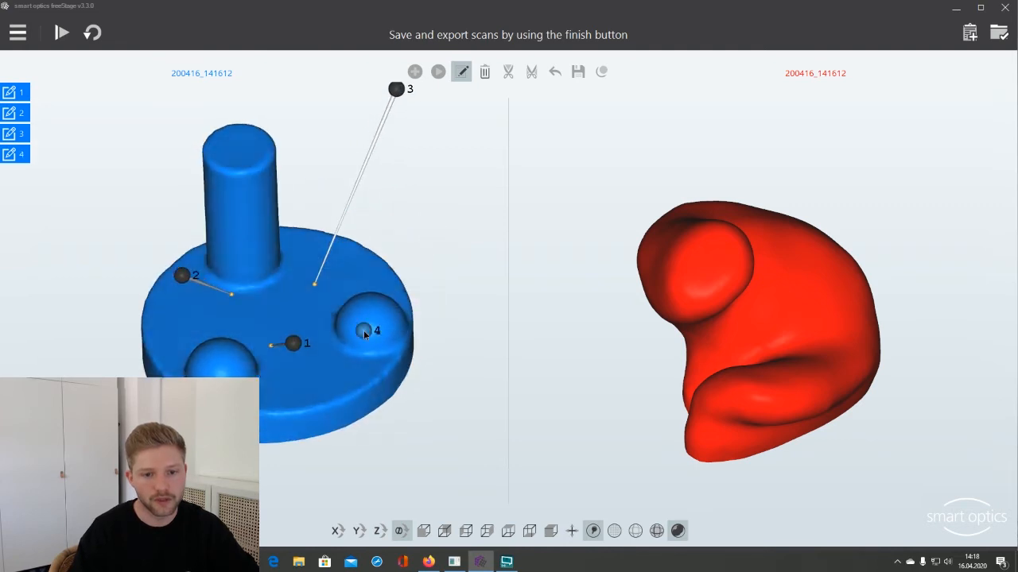
pyautogui.click(267, 285)
pyautogui.click(229, 360)
pyautogui.moveTo(287, 283); pyautogui.dragTo(189, 340)
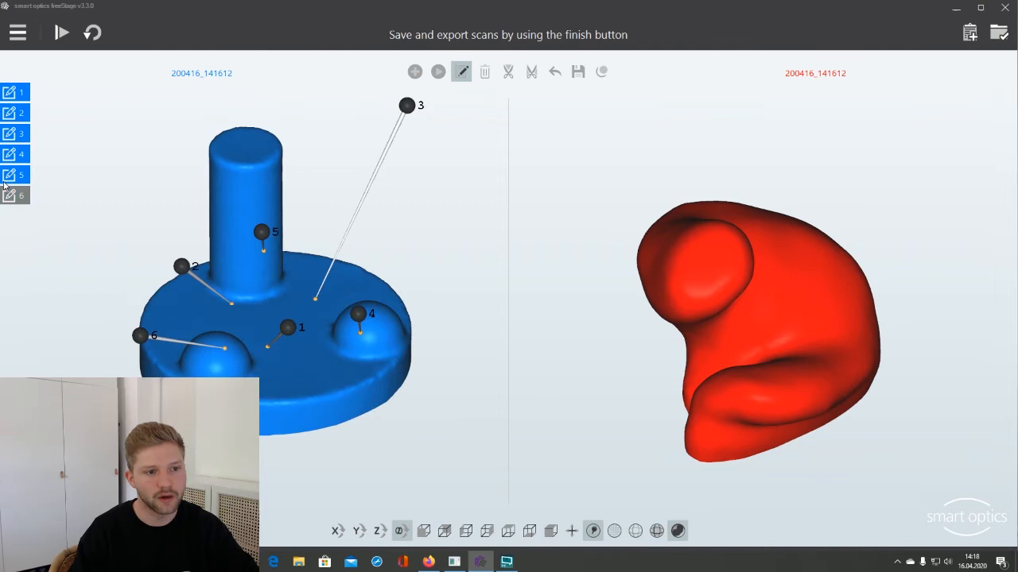
# Add the note text "Test" to mark 3 of the blue scan and save it
pyautogui.click(20, 135)
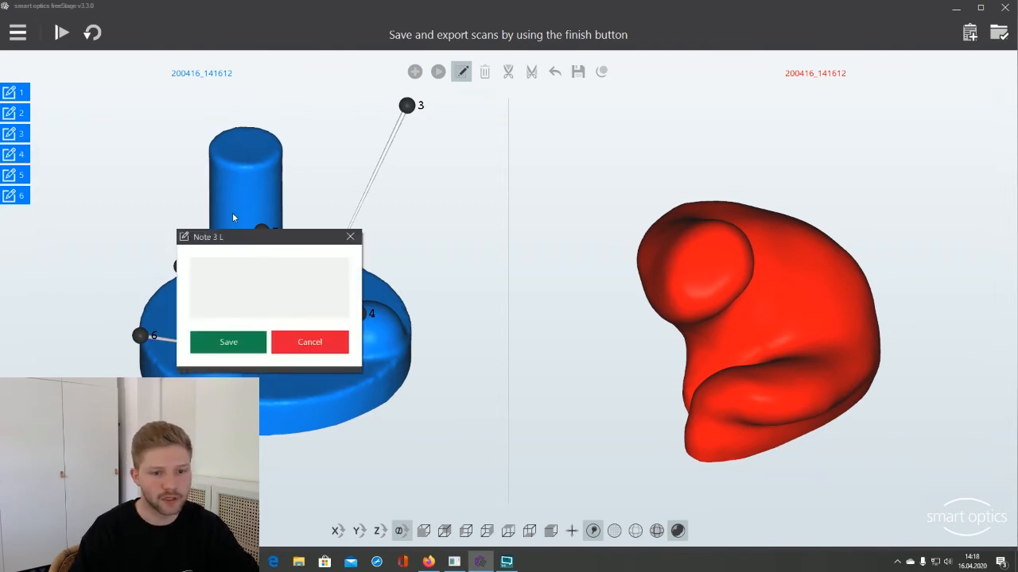
pyautogui.moveTo(247, 241); pyautogui.dragTo(259, 226)
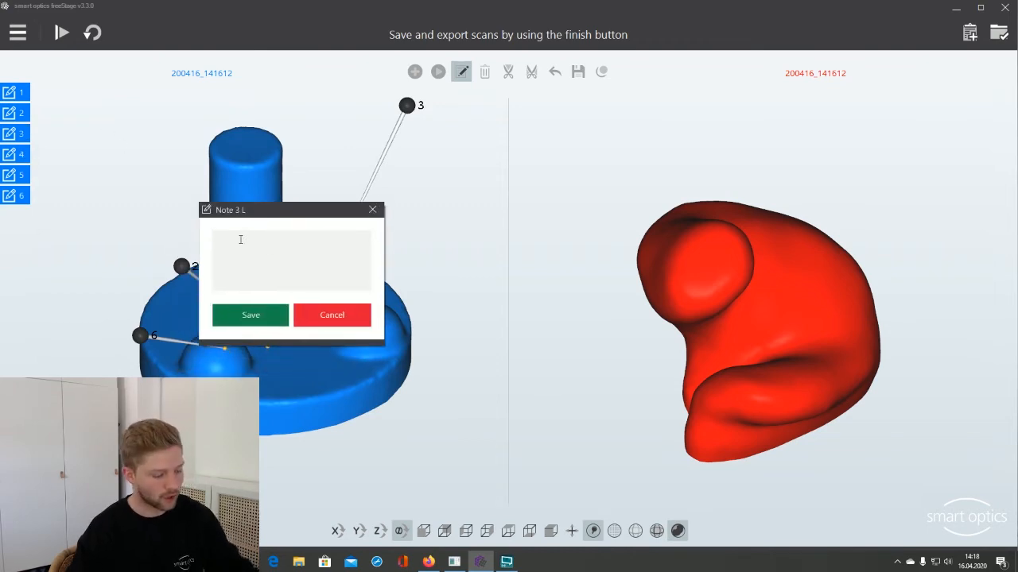
pyautogui.write('Test')
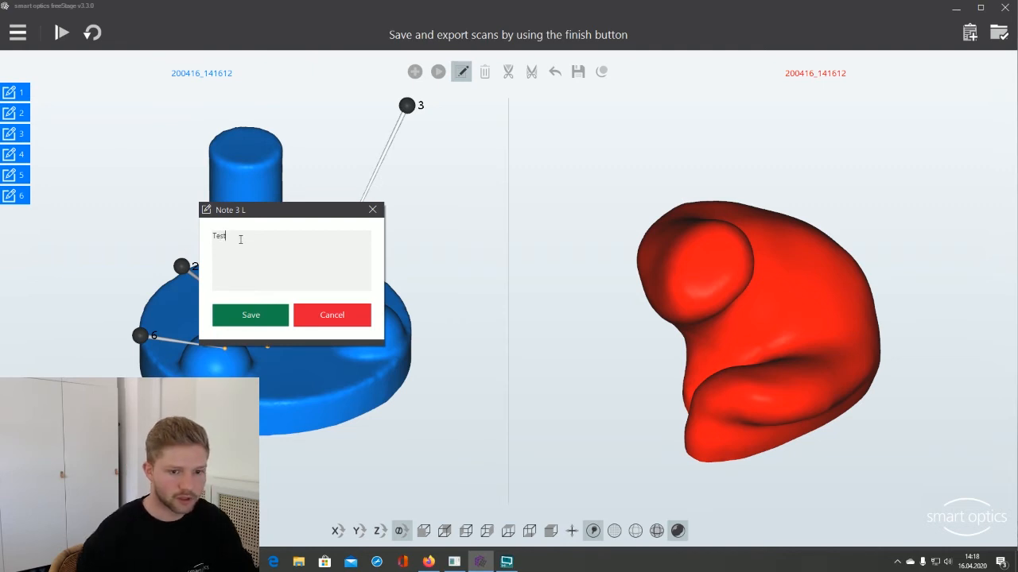
pyautogui.click(235, 315)
# Place six marks at different points around the red ear impression scan
pyautogui.moveTo(814, 347)
pyautogui.mouseDown()
pyautogui.moveTo(809, 317)
pyautogui.moveTo(758, 330)
pyautogui.moveTo(758, 375)
pyautogui.mouseUp()
pyautogui.click(758, 312)
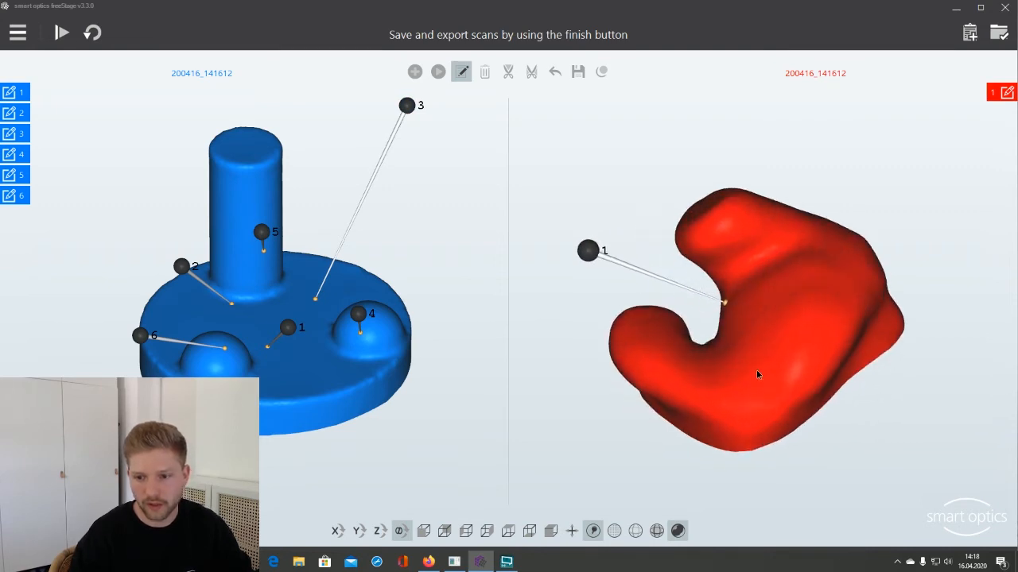
pyautogui.click(792, 245)
pyautogui.moveTo(792, 245)
pyautogui.mouseDown()
pyautogui.moveTo(864, 248)
pyautogui.moveTo(795, 331)
pyautogui.moveTo(870, 361)
pyautogui.mouseUp()
pyautogui.click(777, 339)
pyautogui.moveTo(777, 338); pyautogui.dragTo(840, 377)
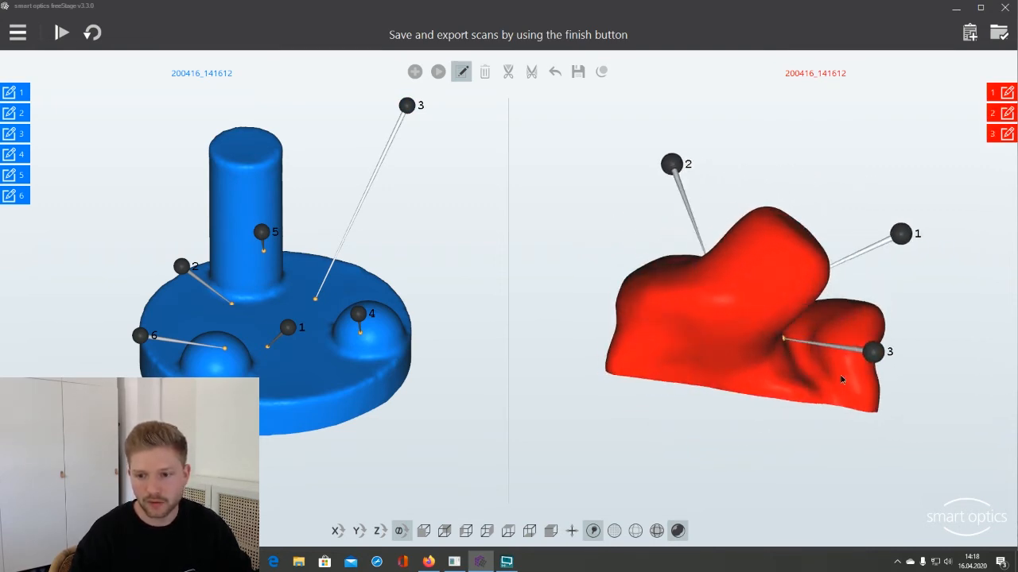
pyautogui.click(710, 329)
pyautogui.moveTo(753, 280); pyautogui.dragTo(693, 340)
pyautogui.click(692, 340)
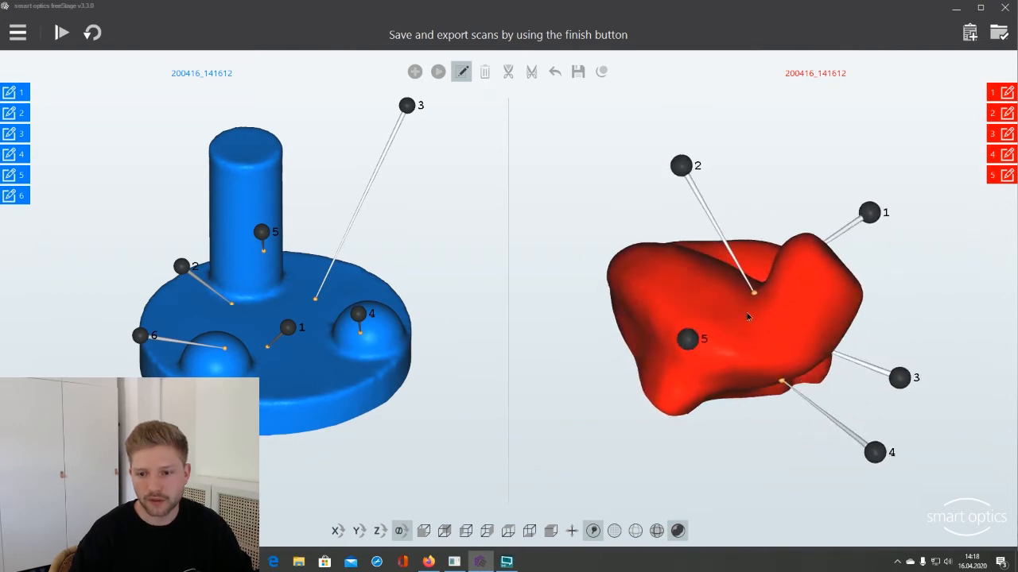
pyautogui.moveTo(746, 317)
pyautogui.mouseDown()
pyautogui.moveTo(748, 272)
pyautogui.moveTo(689, 285)
pyautogui.moveTo(657, 259)
pyautogui.moveTo(702, 355)
pyautogui.moveTo(655, 345)
pyautogui.moveTo(771, 261)
pyautogui.moveTo(754, 324)
pyautogui.moveTo(807, 181)
pyautogui.moveTo(841, 215)
pyautogui.mouseUp()
pyautogui.click(747, 272)
# Open the note for mark 3 of the red scan and save it without any text
pyautogui.click(1006, 134)
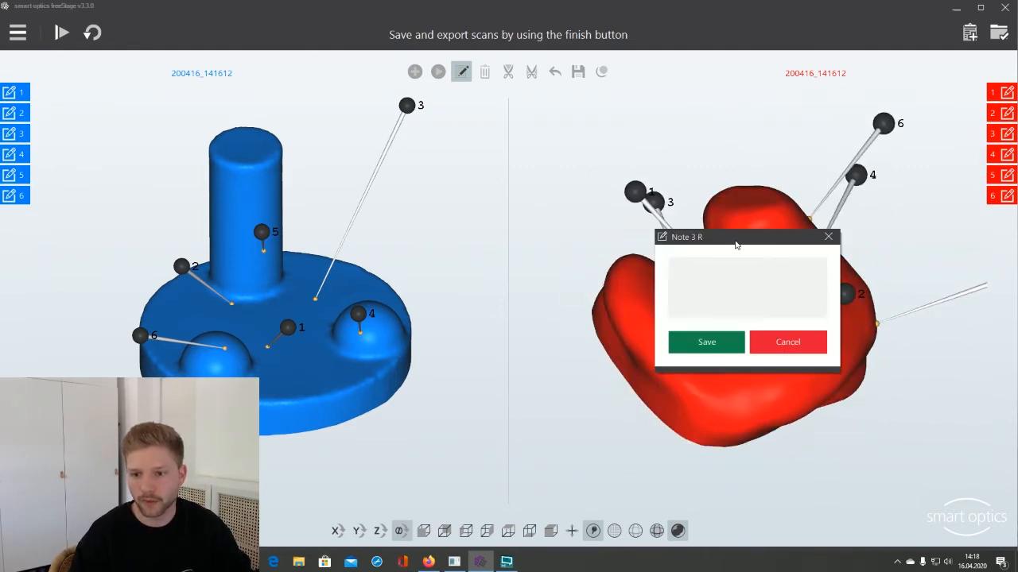
pyautogui.moveTo(735, 243); pyautogui.dragTo(858, 218)
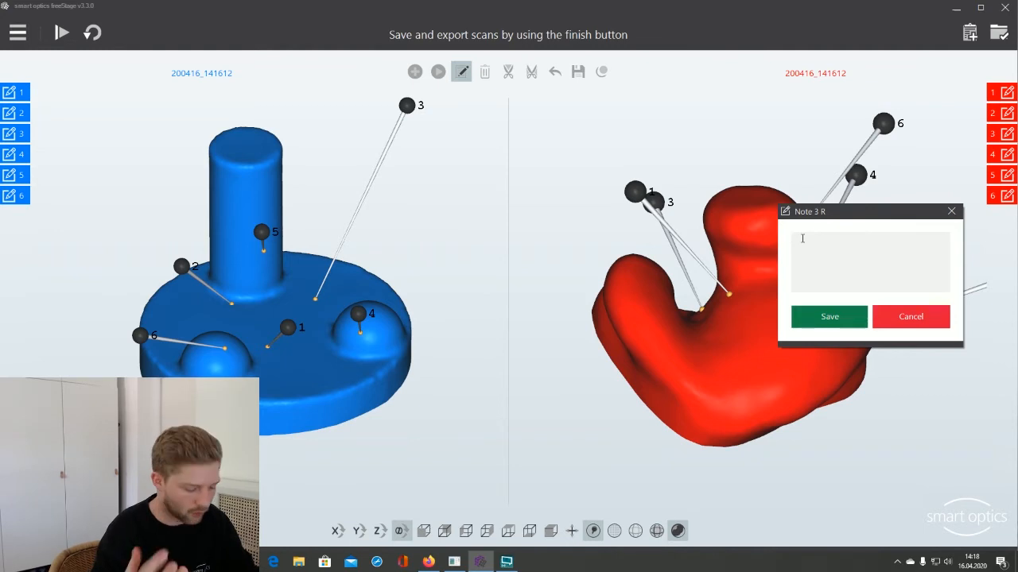
pyautogui.click(795, 318)
# Examine the marked scans from several angles and distances, and toggle the marks' visibility off and on
pyautogui.moveTo(701, 241); pyautogui.dragTo(576, 354)
pyautogui.scroll(5, 796, 328)
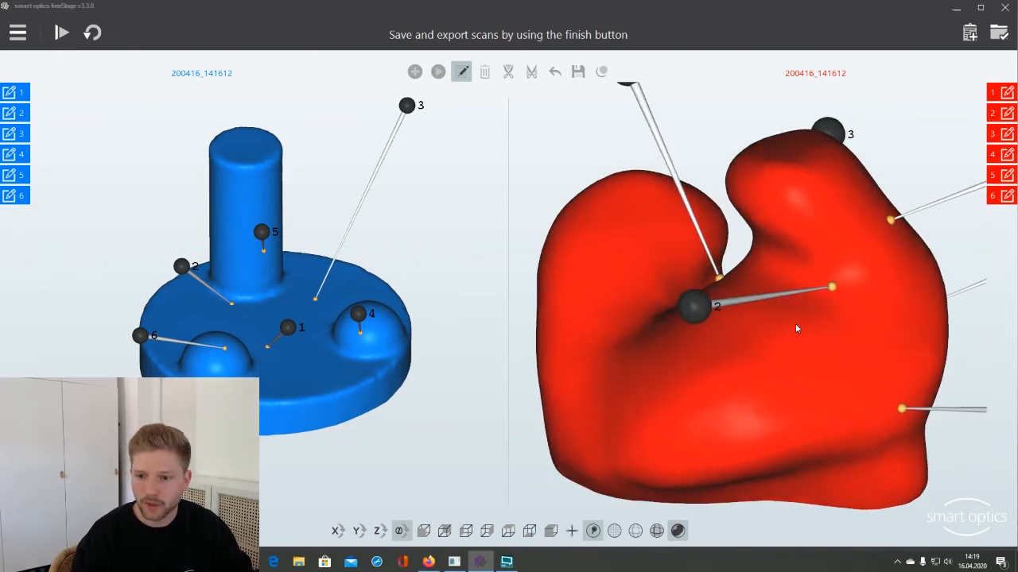
pyautogui.scroll(-5, 795, 324)
pyautogui.moveTo(795, 324); pyautogui.dragTo(697, 366)
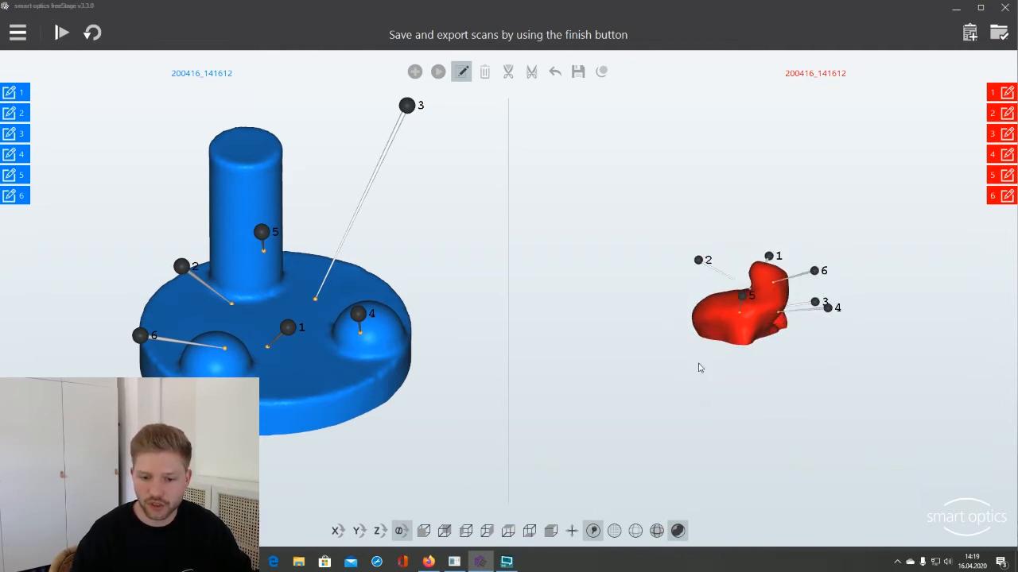
pyautogui.click(593, 531)
pyautogui.click(593, 531)
pyautogui.click(594, 531)
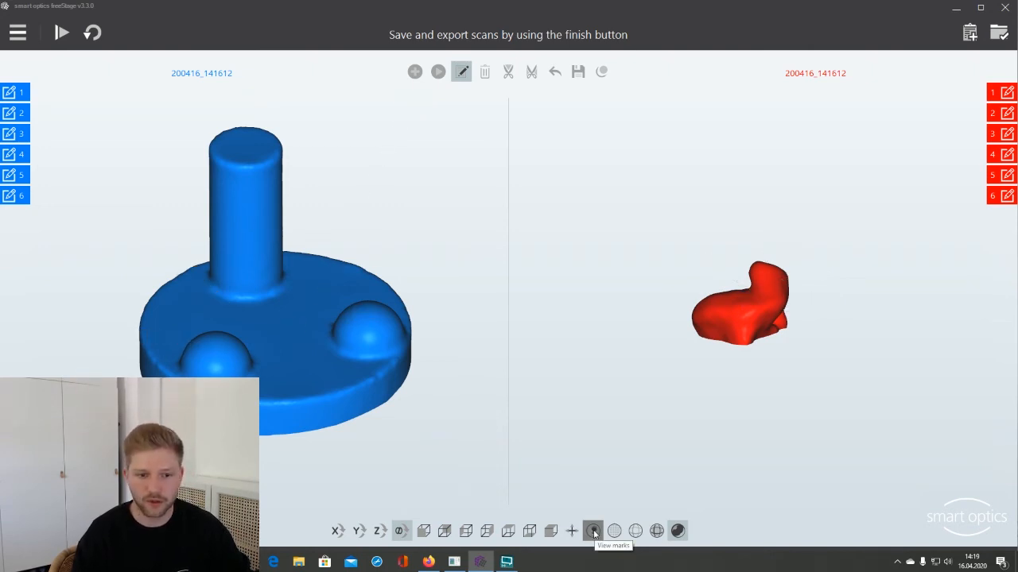
pyautogui.click(593, 532)
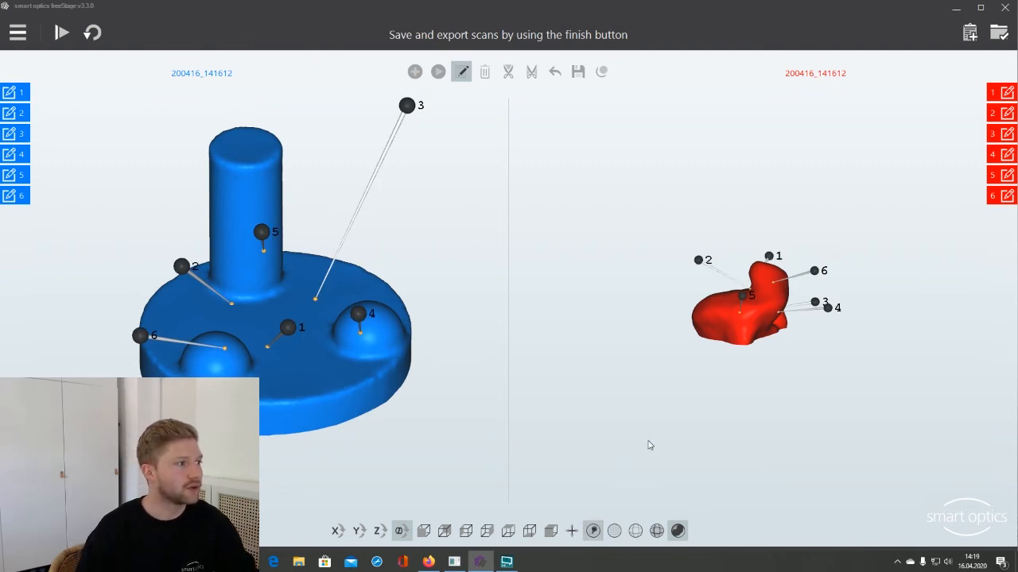
pyautogui.moveTo(748, 292); pyautogui.dragTo(742, 402)
pyautogui.moveTo(239, 334); pyautogui.dragTo(281, 318)
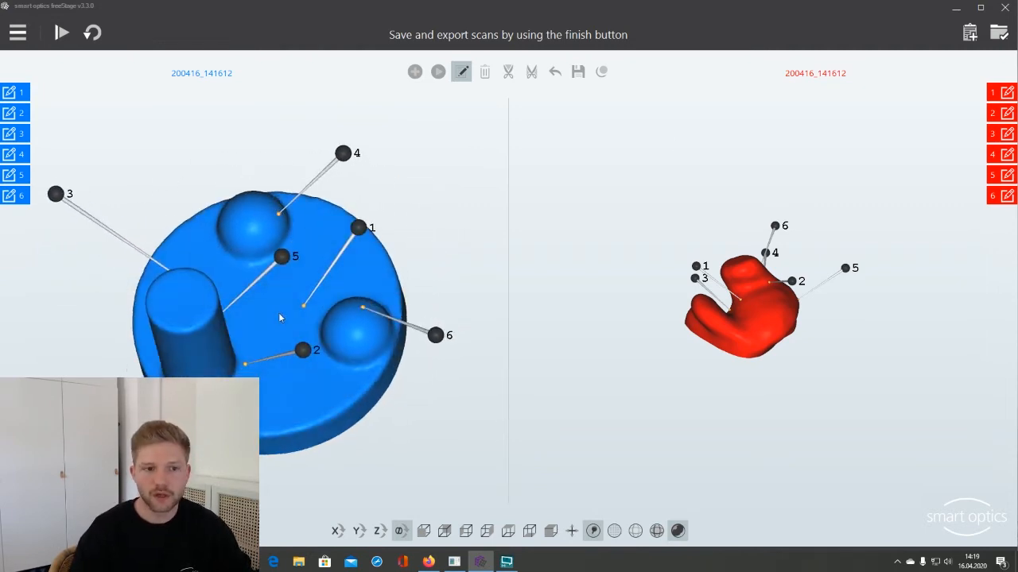
# Add a project note reading "Thanks!" and save it
pyautogui.click(969, 36)
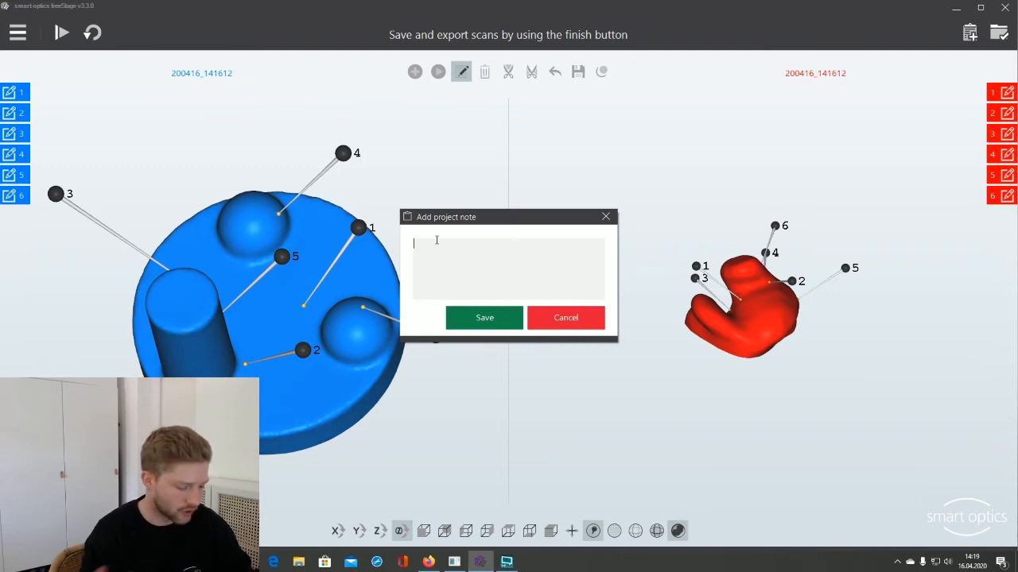
pyautogui.write('Thanks!')
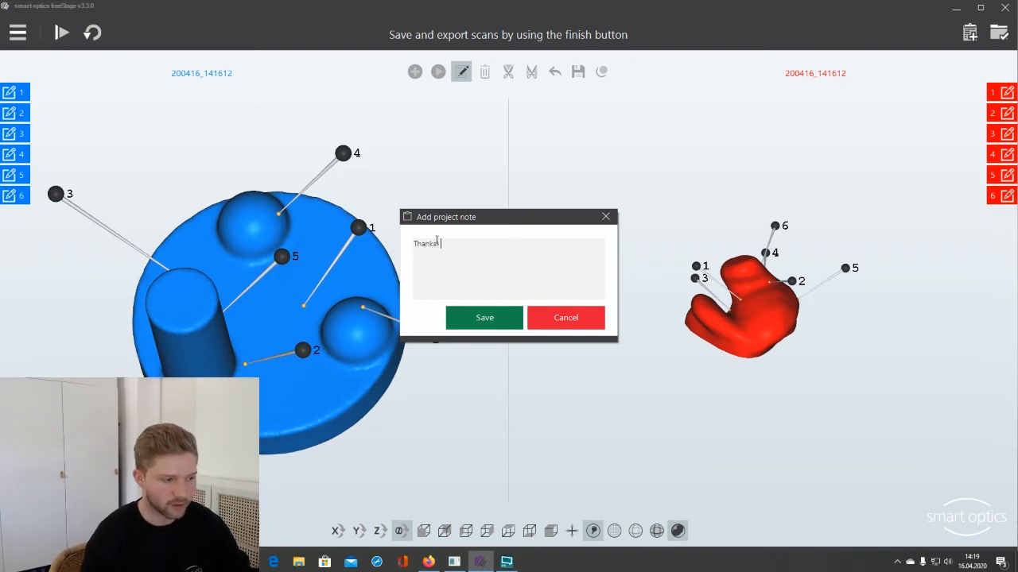
pyautogui.moveTo(483, 225); pyautogui.dragTo(509, 196)
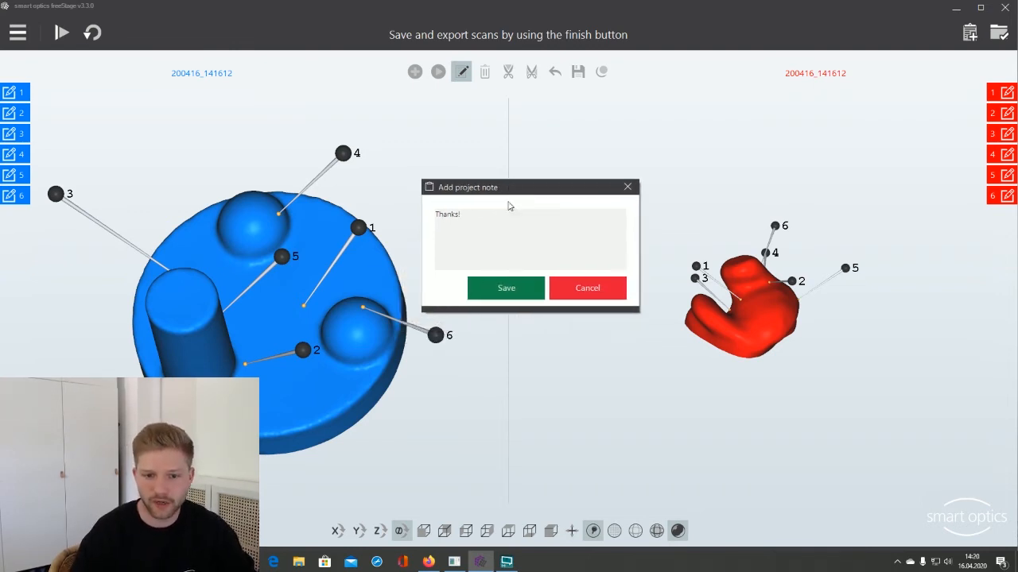
pyautogui.click(521, 288)
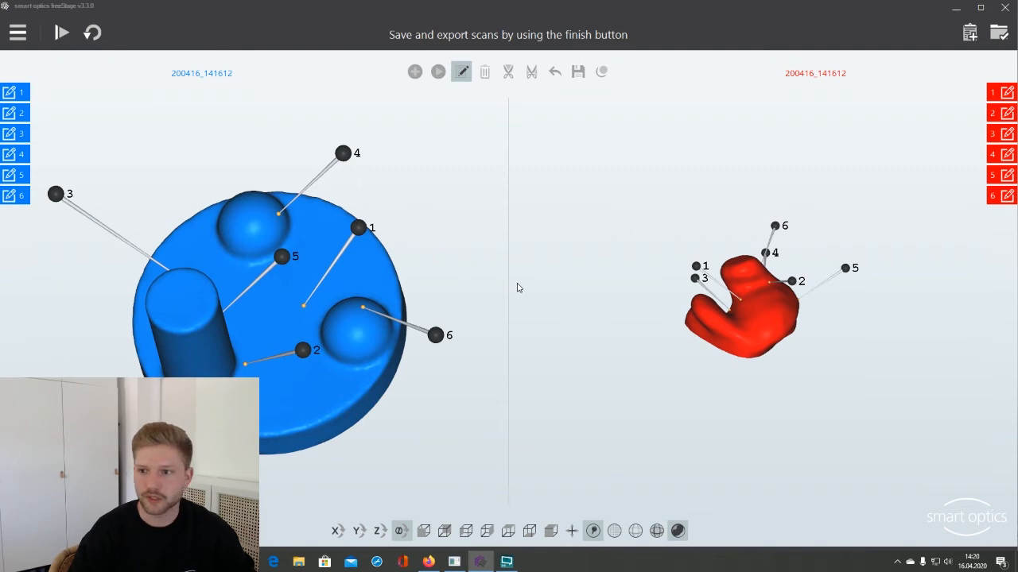
# Finish the project to open its export options and look through the list of files to export
pyautogui.click(998, 32)
pyautogui.moveTo(549, 123); pyautogui.dragTo(574, 124)
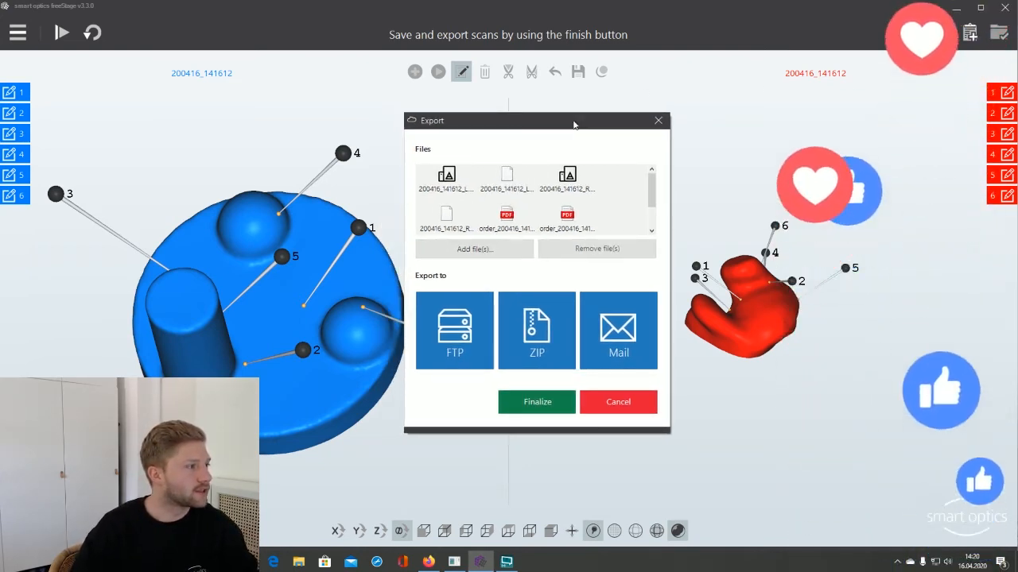
pyautogui.moveTo(574, 124); pyautogui.dragTo(601, 134)
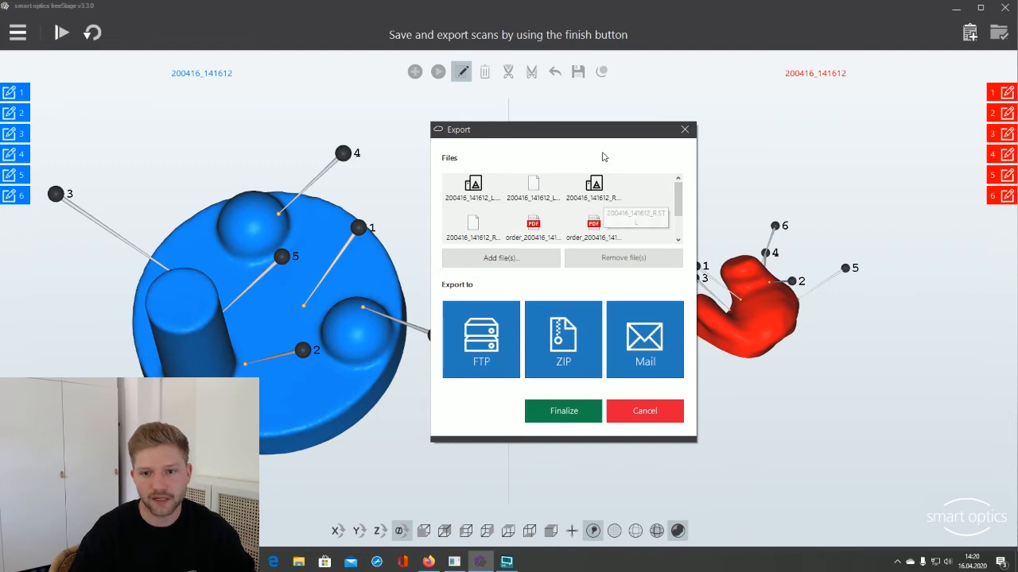
pyautogui.moveTo(602, 132); pyautogui.dragTo(588, 133)
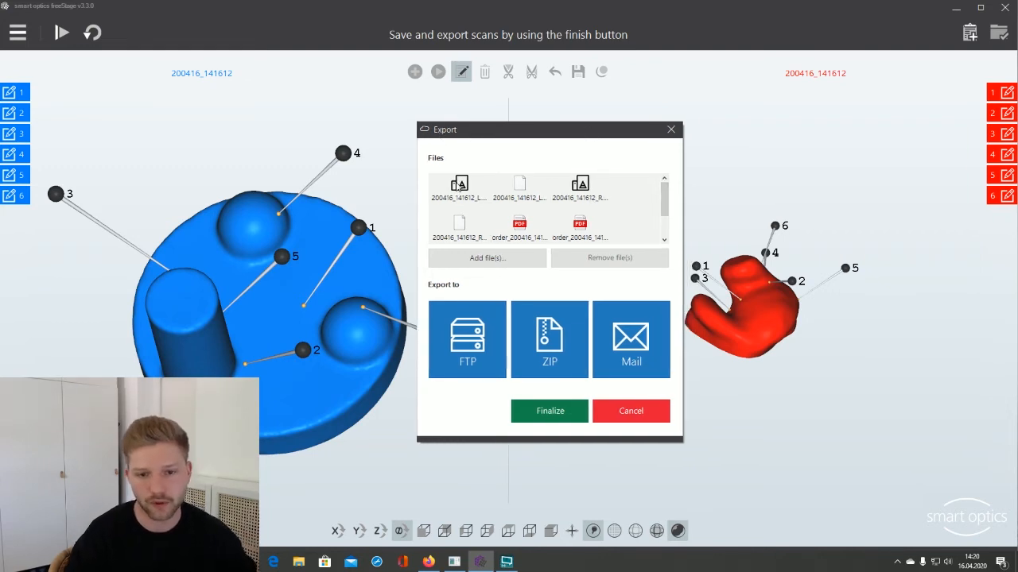
pyautogui.moveTo(459, 187); pyautogui.dragTo(718, 203)
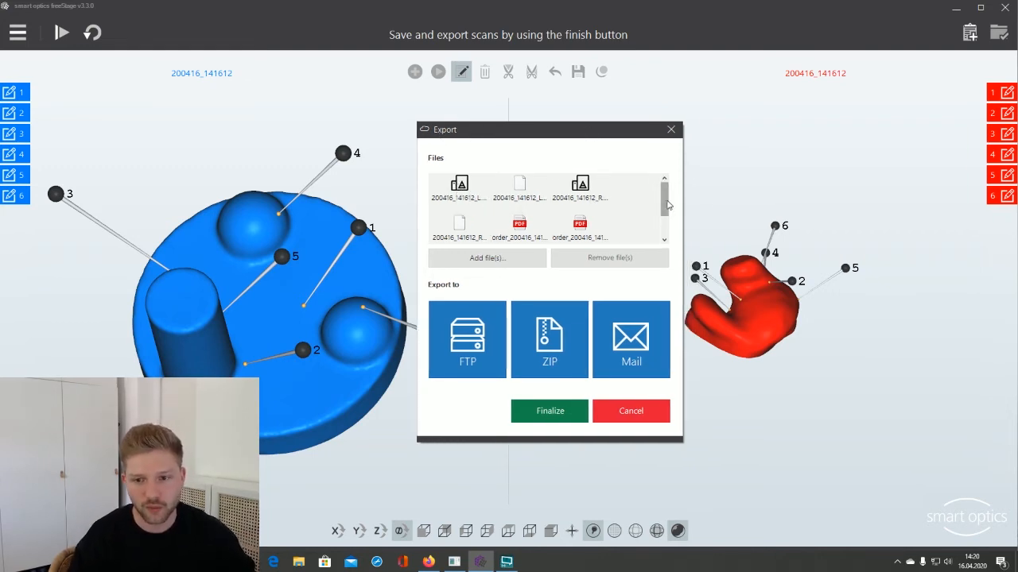
pyautogui.scroll(-1, 549, 213)
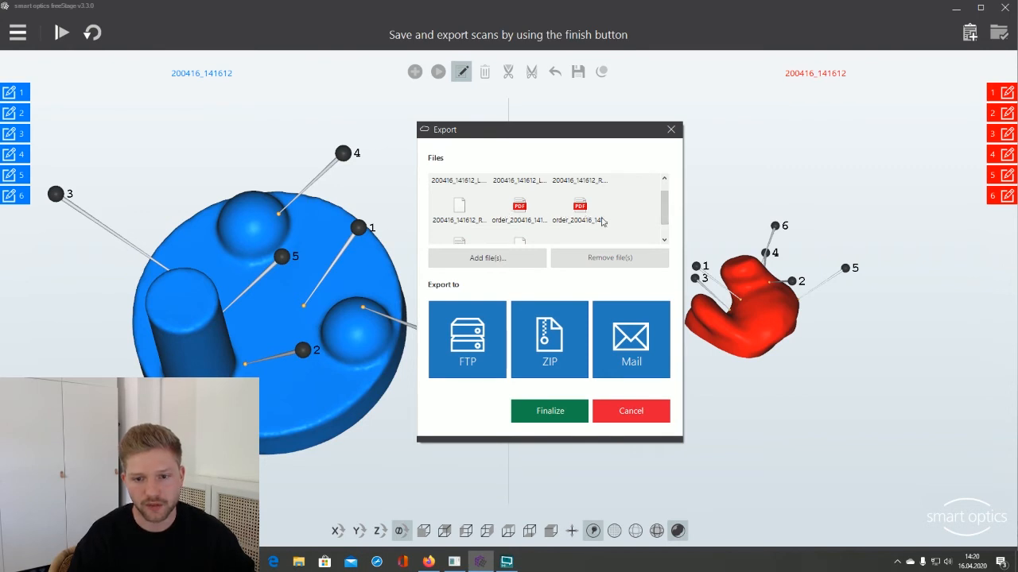
pyautogui.moveTo(664, 222)
pyautogui.mouseDown()
pyautogui.moveTo(665, 233)
pyautogui.moveTo(665, 207)
pyautogui.mouseUp()
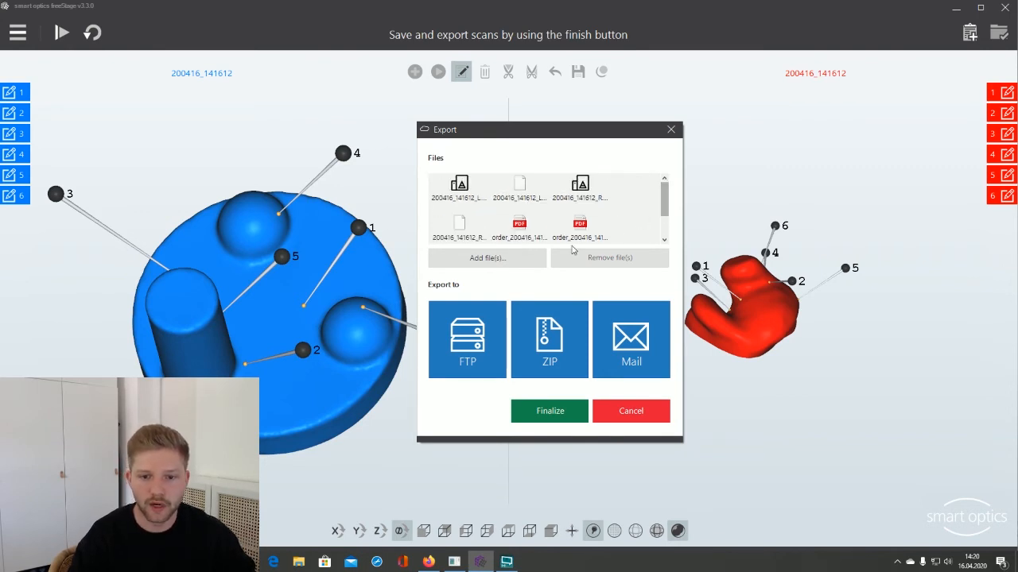
# View the file picker for additional export files, close it without adding any, and check the rest of the export list
pyautogui.click(502, 259)
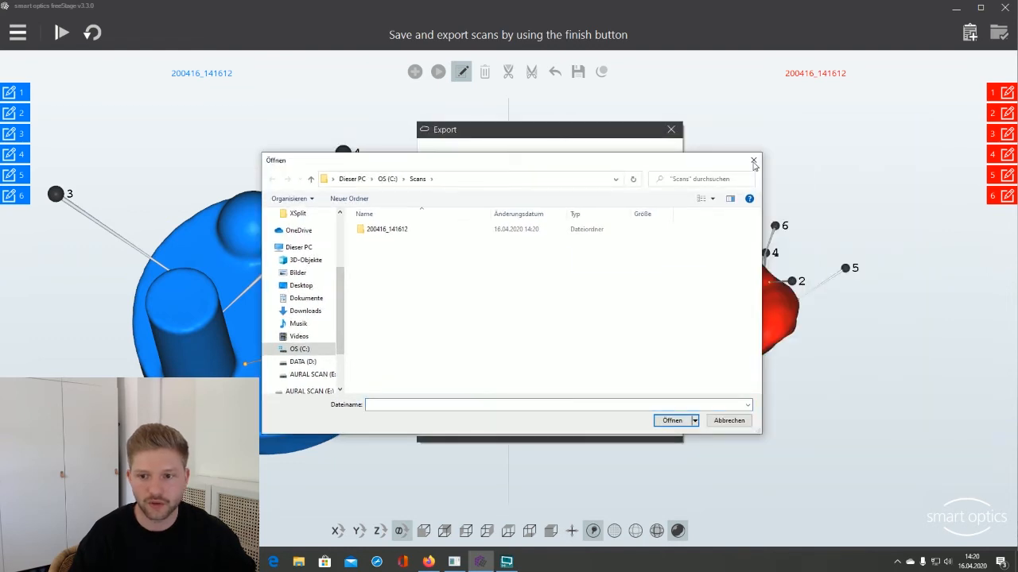
pyautogui.click(754, 162)
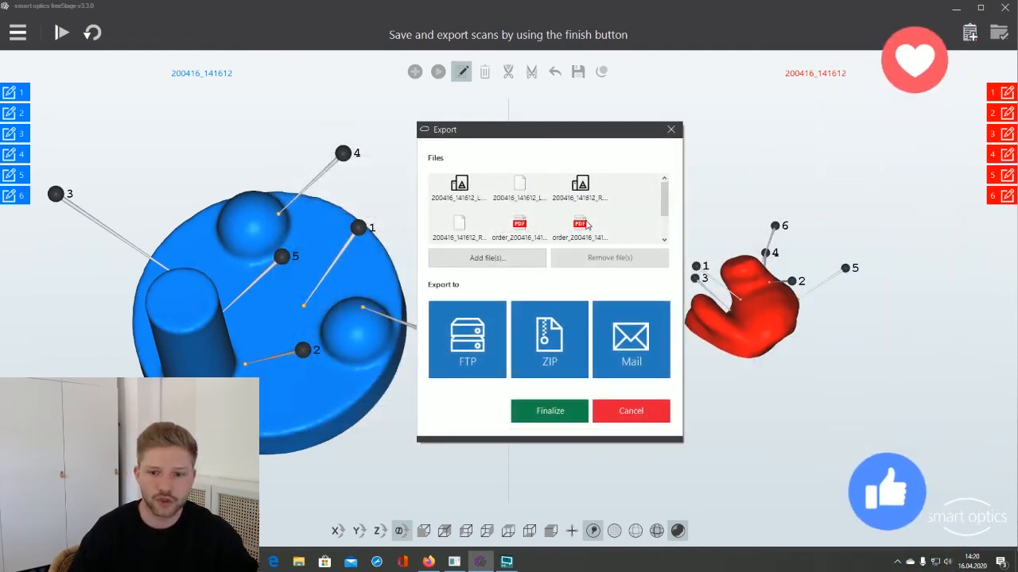
pyautogui.moveTo(664, 208); pyautogui.dragTo(625, 262)
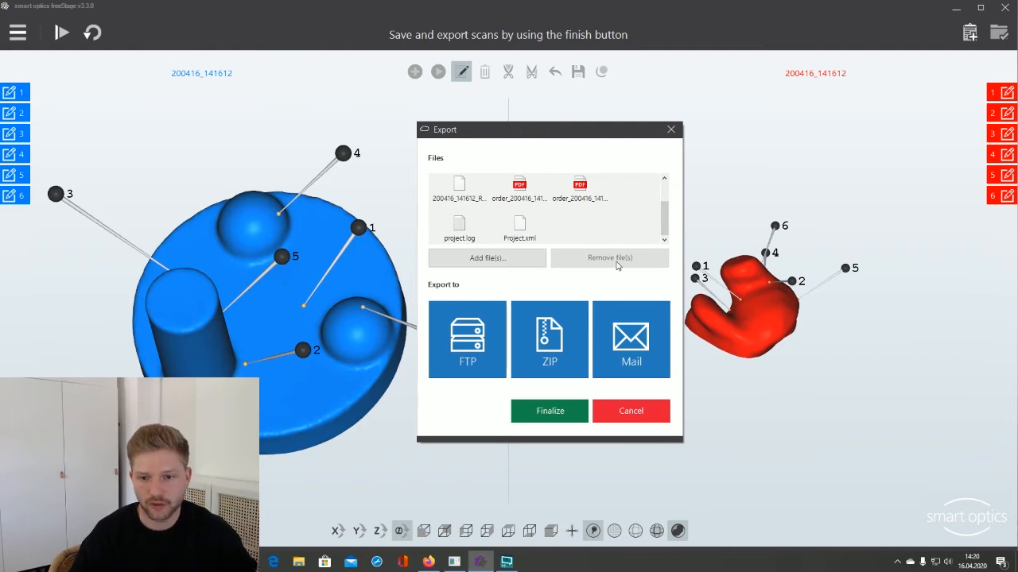
# Select project.log in the export file list, view the save dialog for the ZIP archive and close it without saving
pyautogui.click(459, 227)
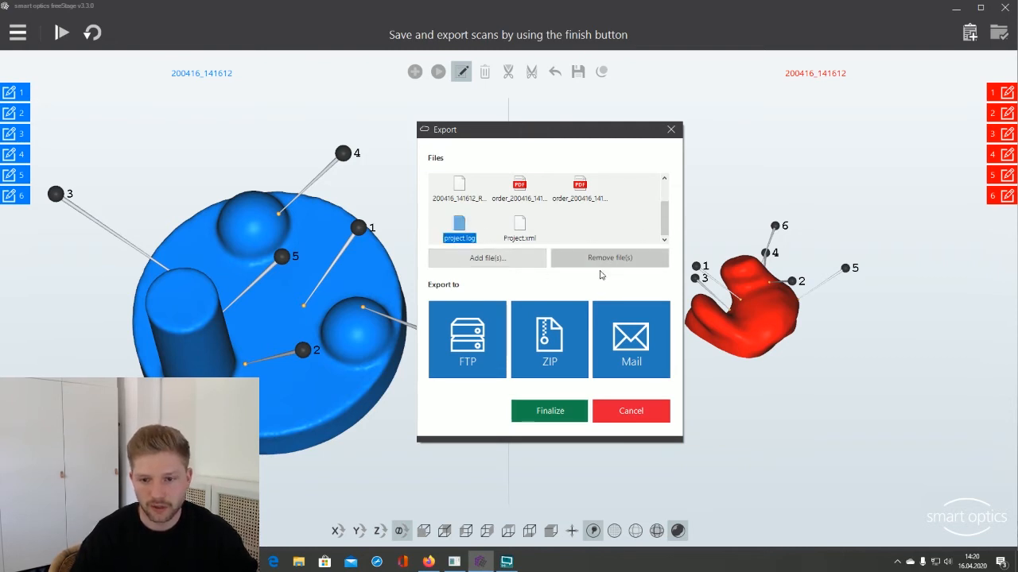
pyautogui.moveTo(573, 133); pyautogui.dragTo(564, 116)
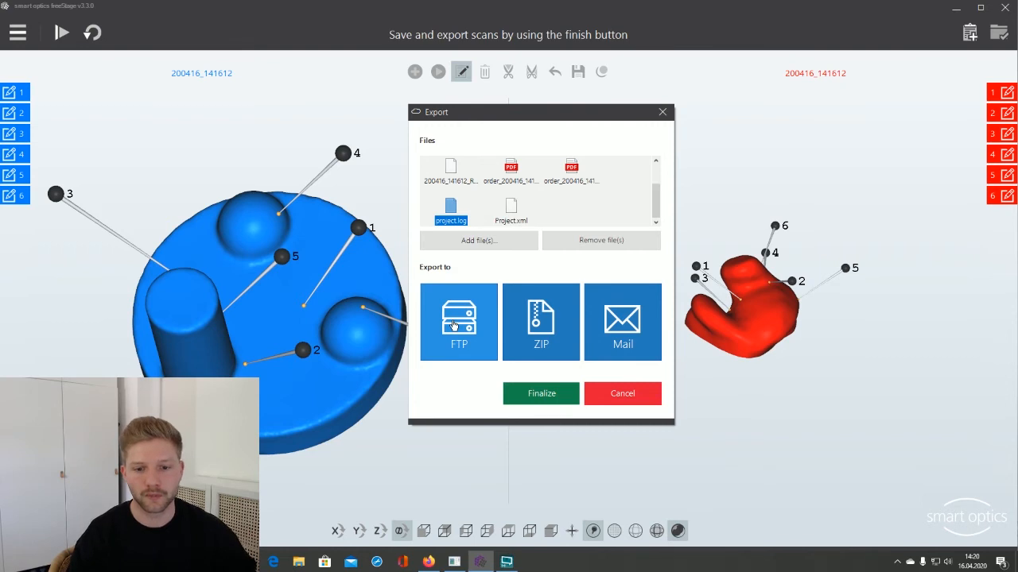
pyautogui.click(555, 326)
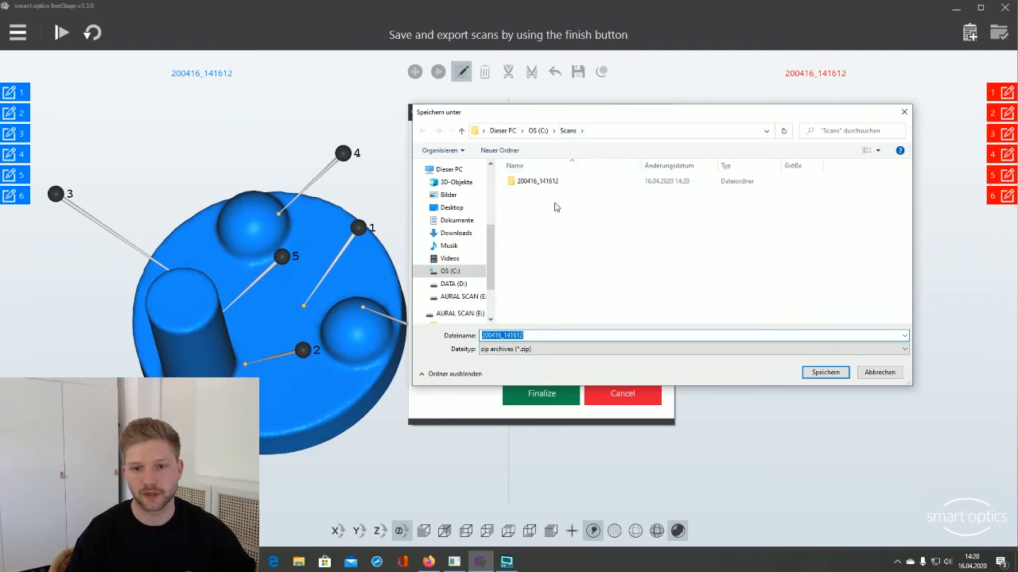
pyautogui.click(905, 113)
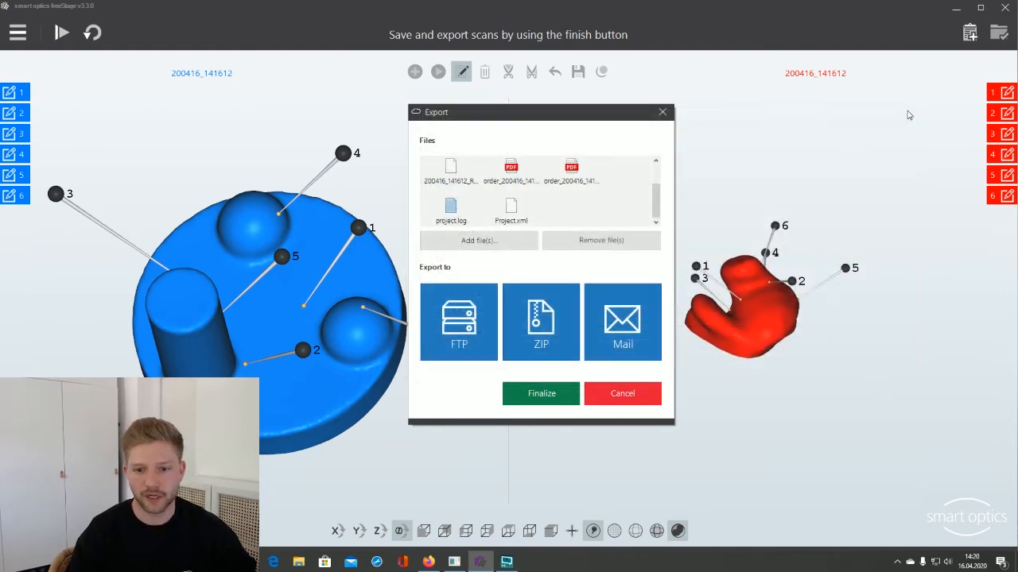
pyautogui.click(624, 326)
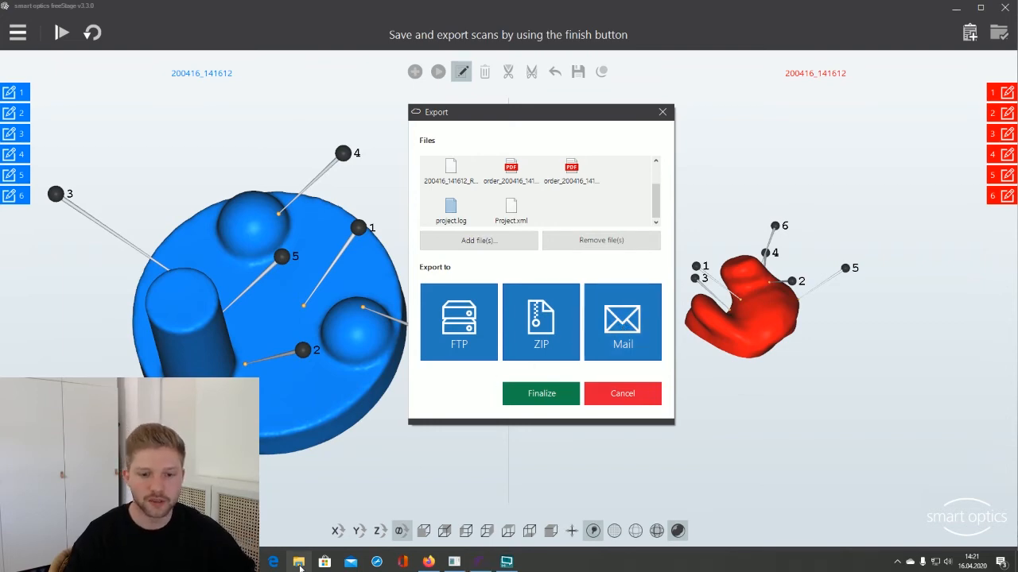
# Switch to File Explorer, open the C:\Scans folder and move the window clear of the export file list
pyautogui.moveTo(368, 224); pyautogui.dragTo(502, 156)
pyautogui.scroll(-3, 314, 348)
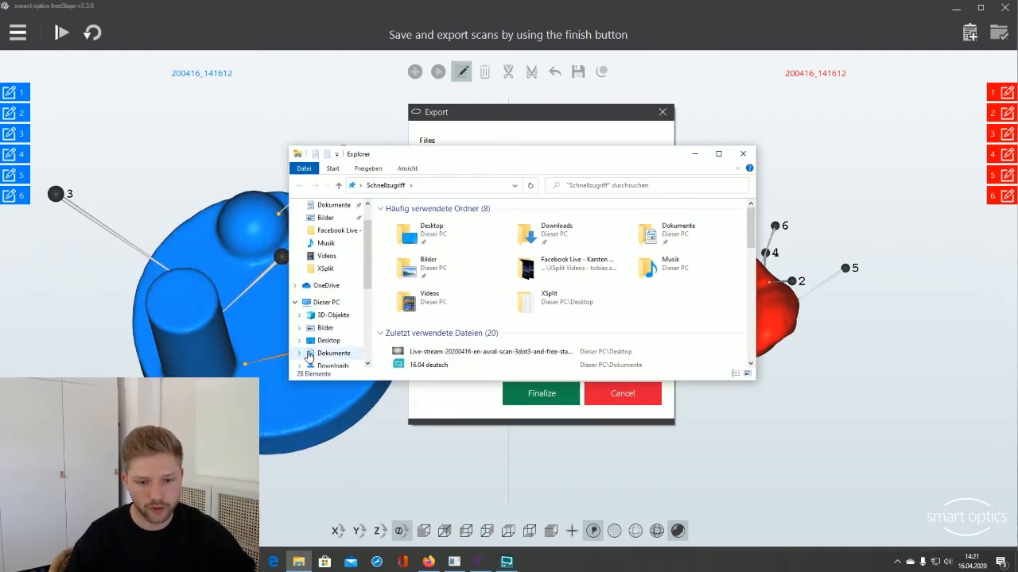
pyautogui.scroll(-1, 314, 348)
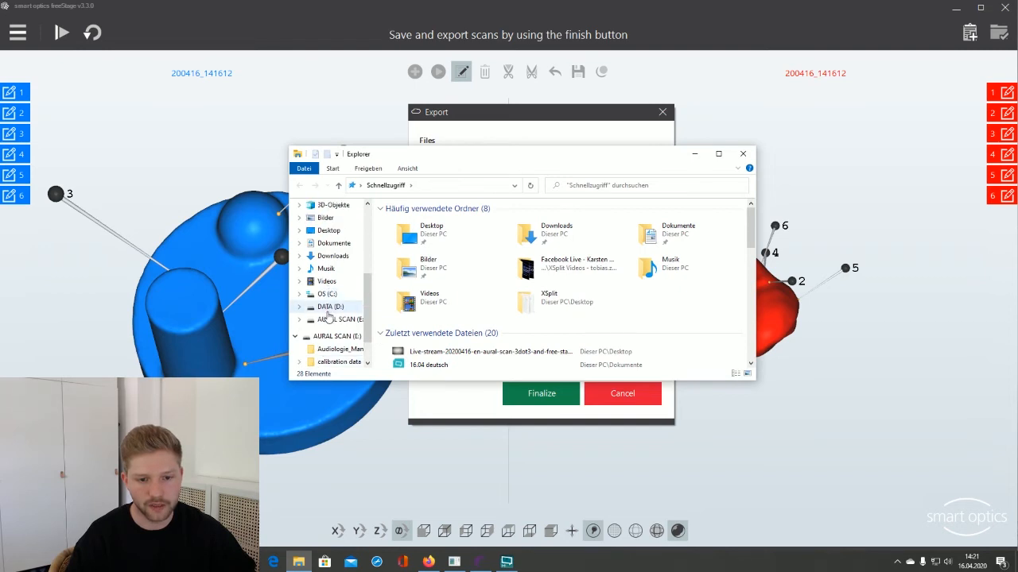
pyautogui.click(327, 296)
pyautogui.doubleClick(417, 335)
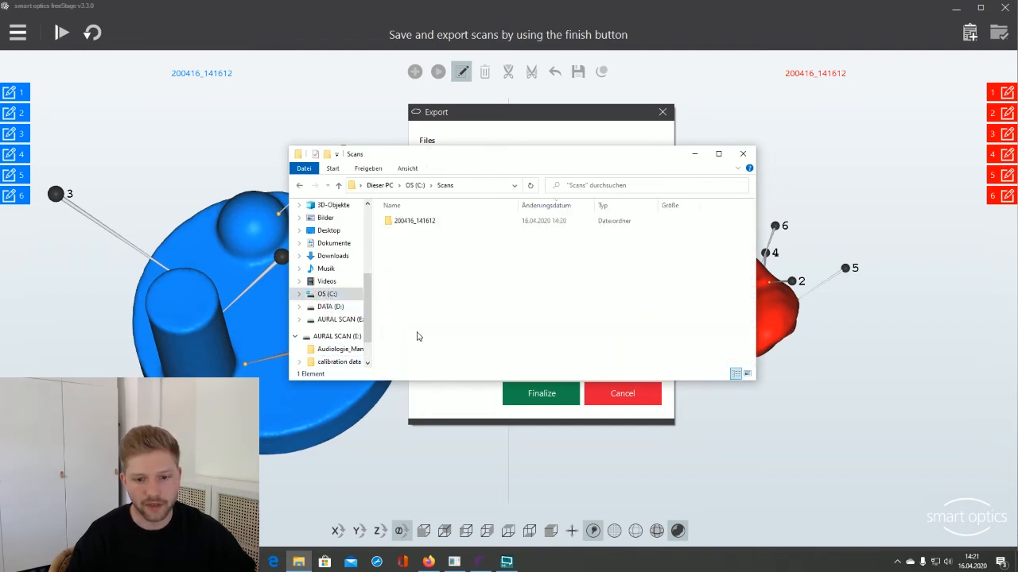
pyautogui.moveTo(545, 156); pyautogui.dragTo(390, 284)
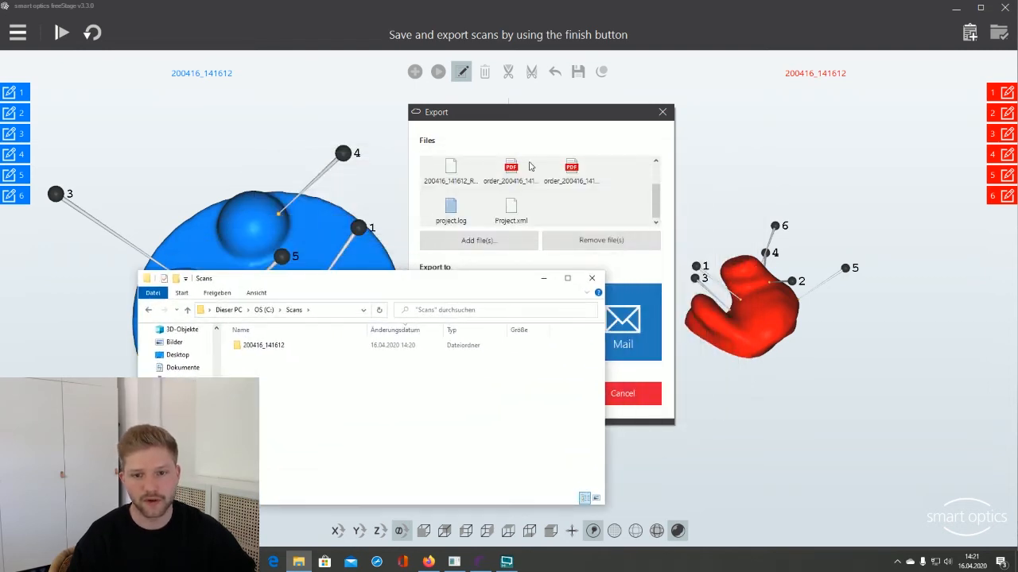
# Return to the Export dialog, finalize the project and minimize the scan program
pyautogui.click(536, 136)
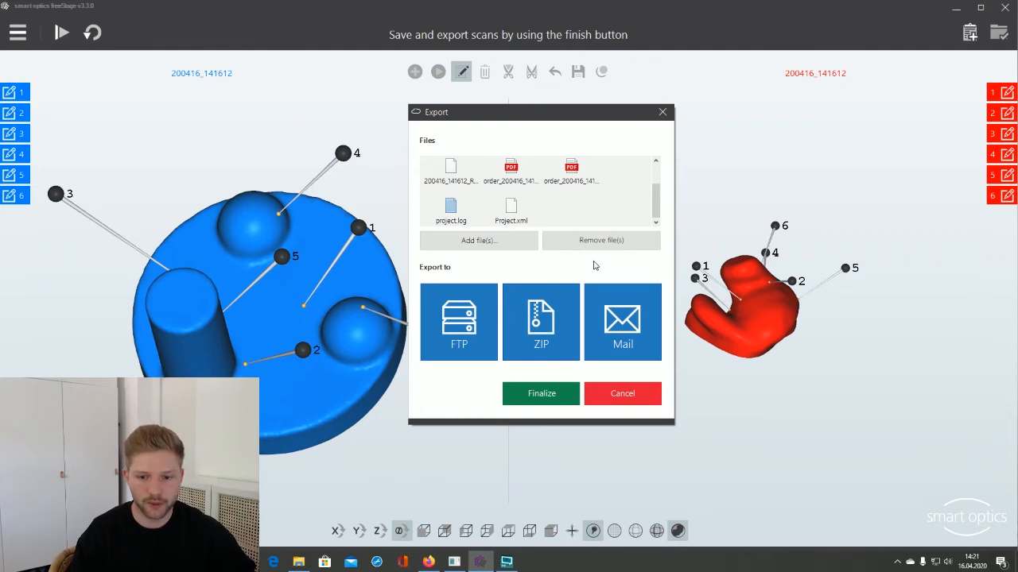
pyautogui.click(541, 396)
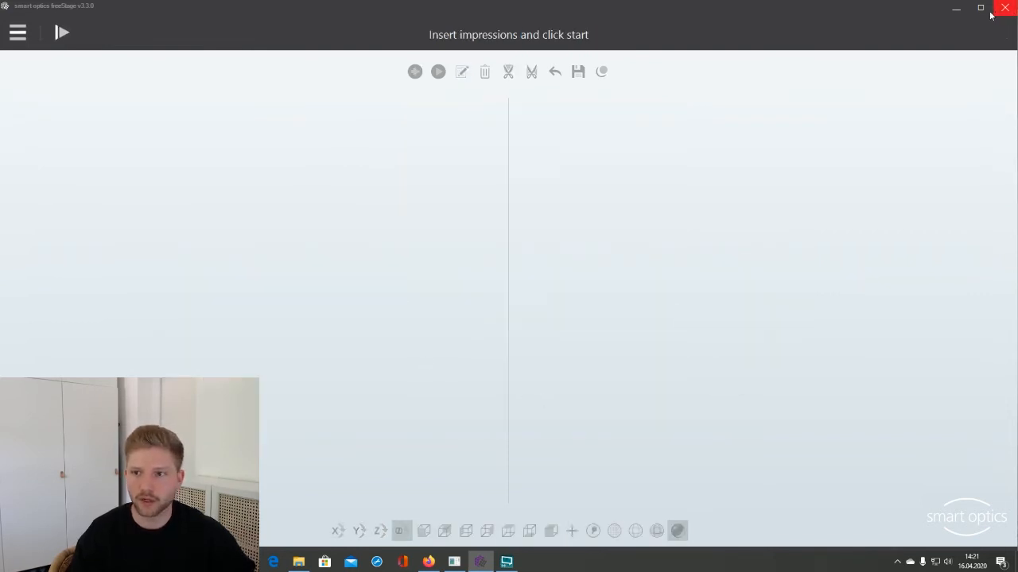
pyautogui.click(958, 9)
# Open the 200416_141612 project folder in C:\Scans and view its order_200416_141612_L PDF
pyautogui.moveTo(379, 281); pyautogui.dragTo(546, 201)
pyautogui.doubleClick(435, 260)
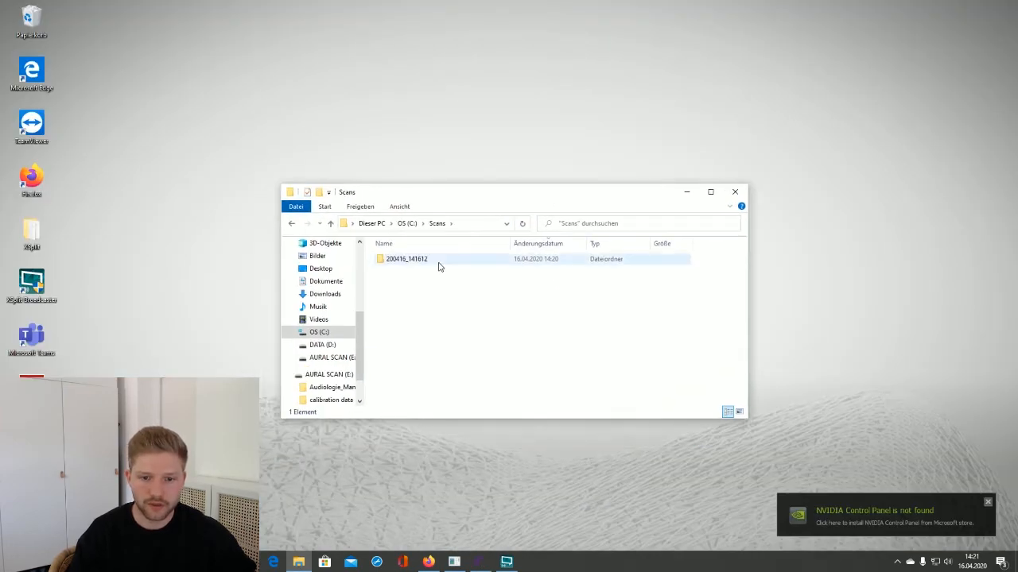
pyautogui.moveTo(477, 193); pyautogui.dragTo(486, 156)
pyautogui.doubleClick(431, 271)
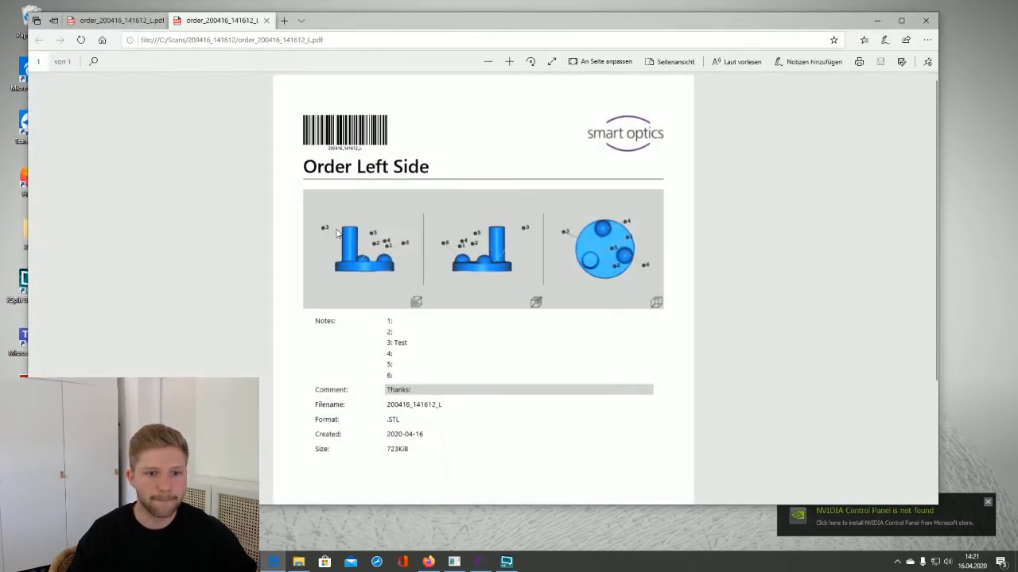
# Review the title and mark notes on the left-side order sheet and close all PDF tabs
pyautogui.moveTo(303, 166); pyautogui.dragTo(429, 167)
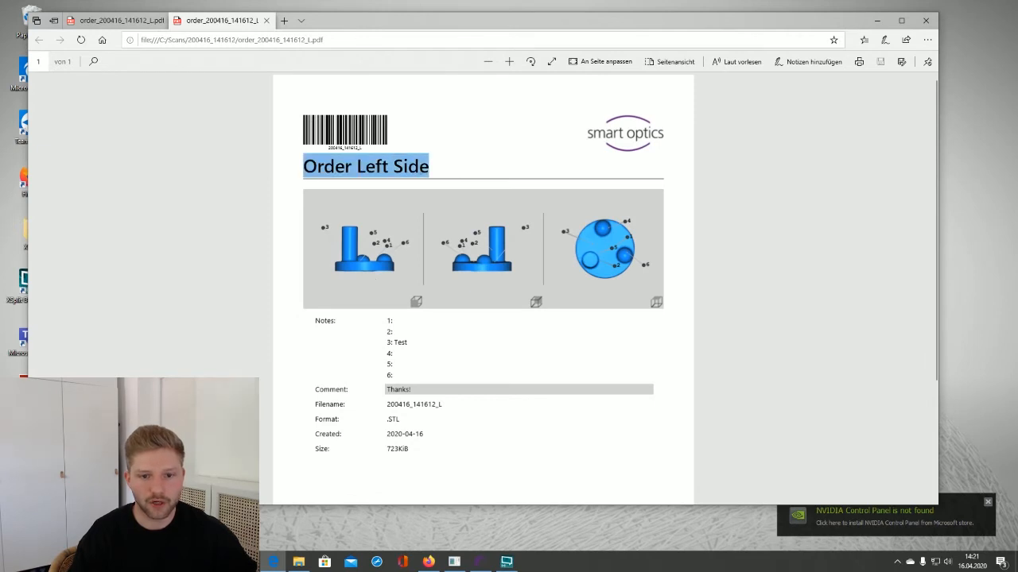
pyautogui.click(430, 168)
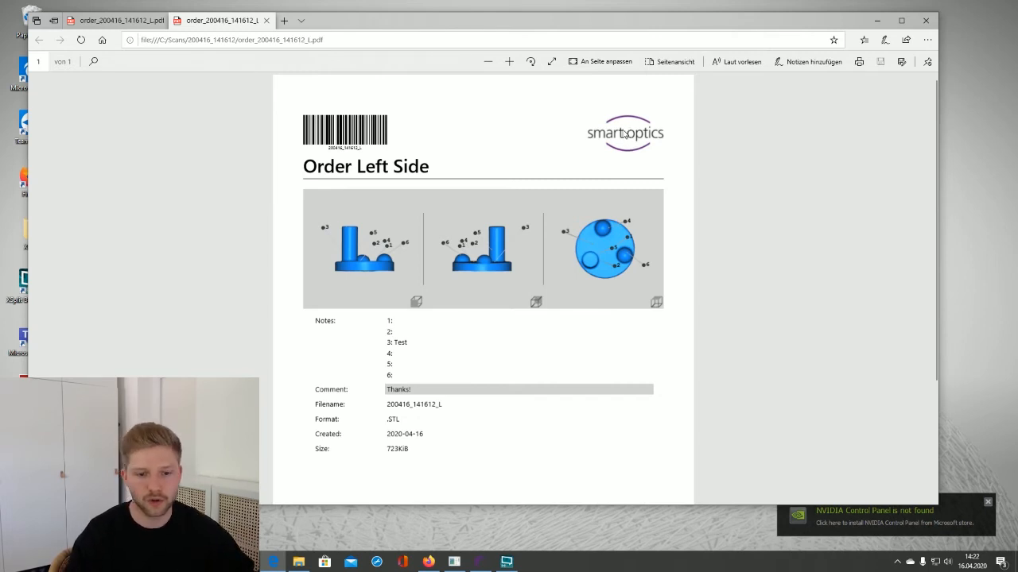
pyautogui.moveTo(324, 321); pyautogui.dragTo(407, 342)
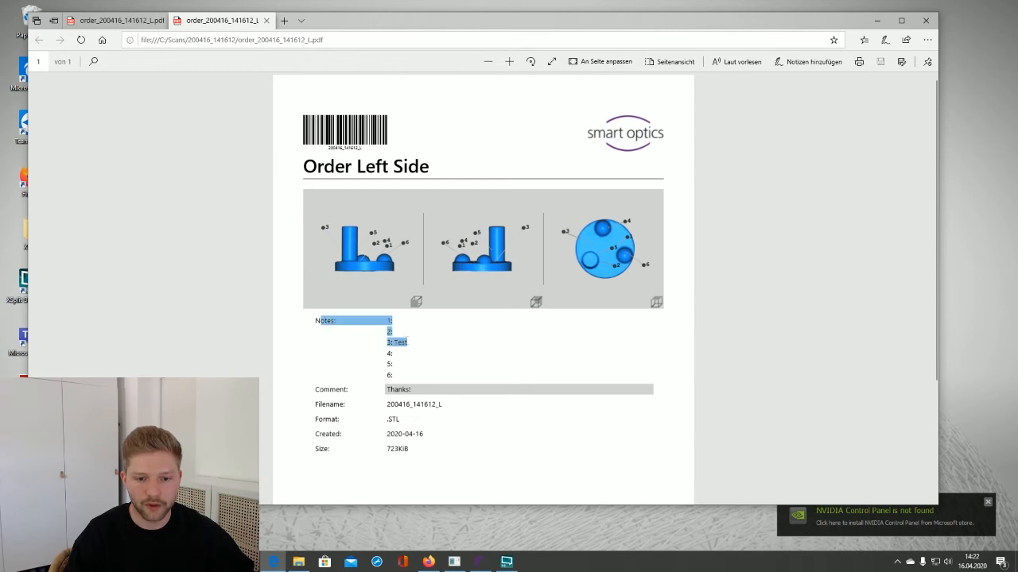
pyautogui.click(410, 347)
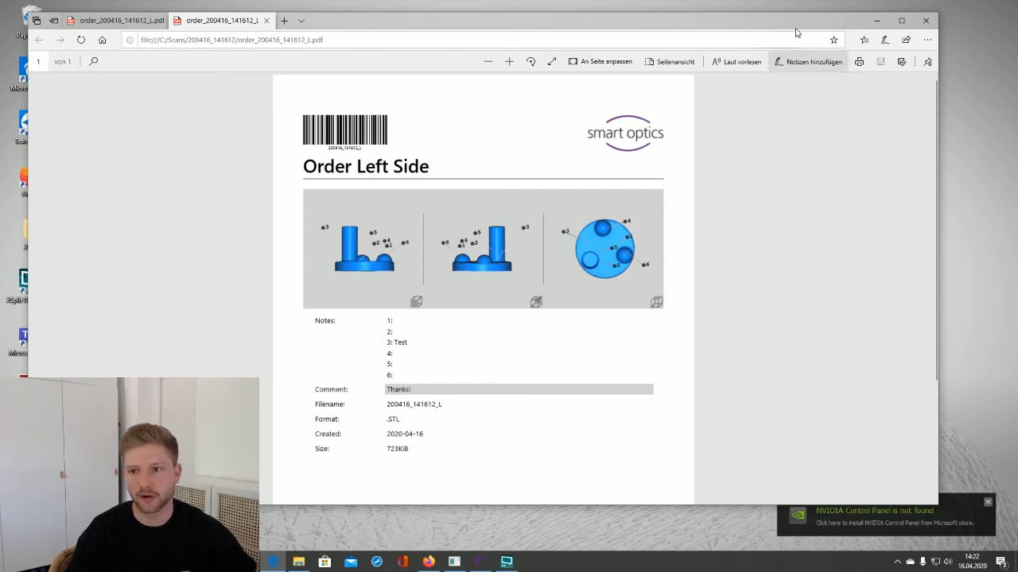
pyautogui.click(924, 24)
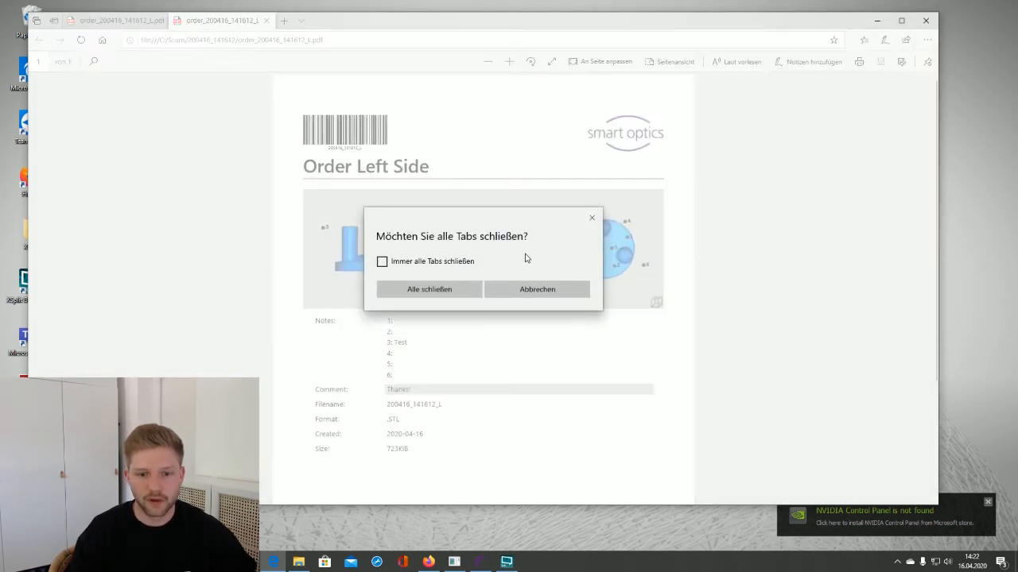
pyautogui.click(433, 295)
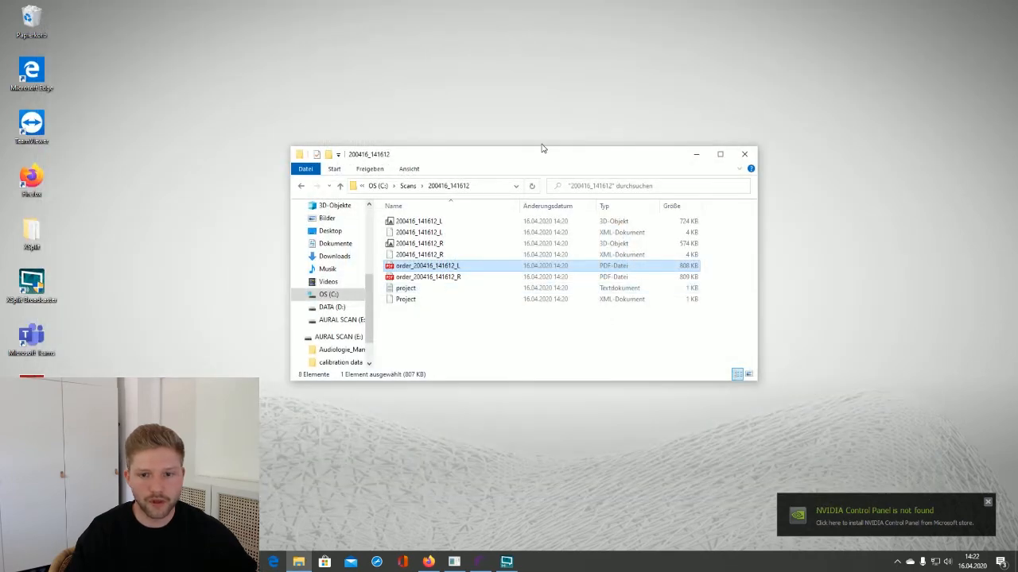
# Open the project text log from the scan folder and examine its sensor number line
pyautogui.moveTo(542, 159); pyautogui.dragTo(542, 125)
pyautogui.click(450, 287)
pyautogui.doubleClick(422, 255)
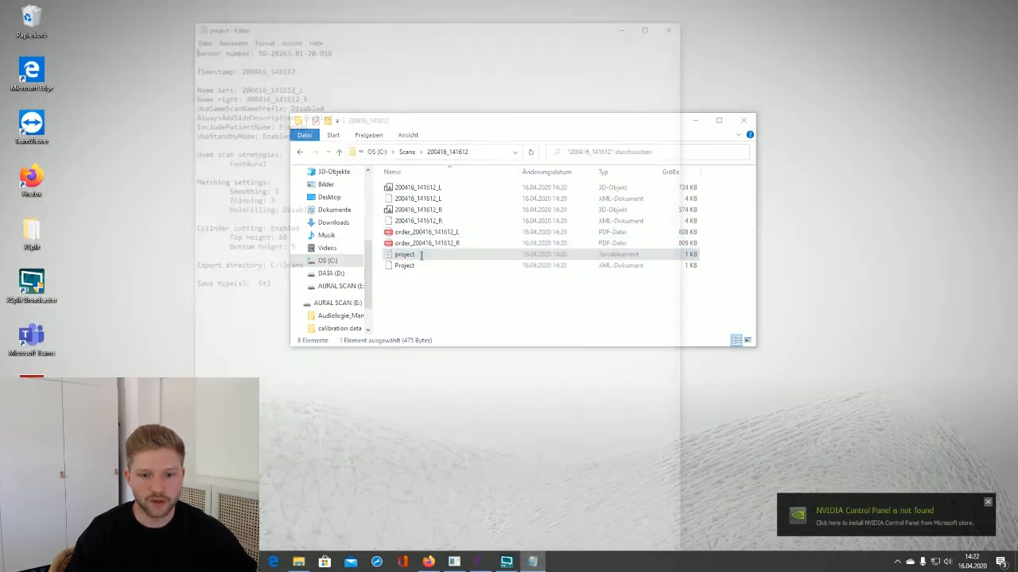
pyautogui.moveTo(403, 20); pyautogui.dragTo(554, 73)
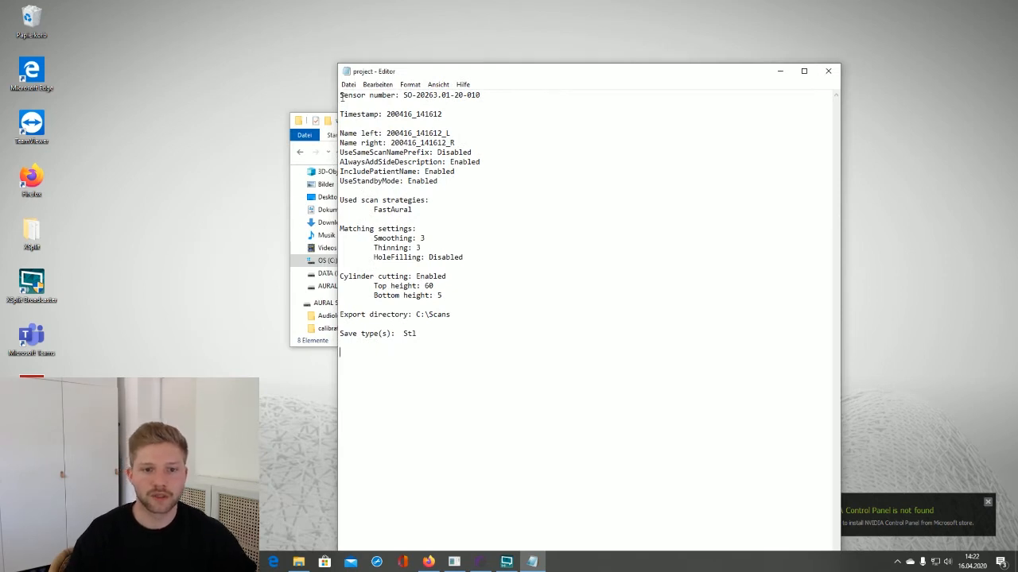
pyautogui.moveTo(342, 95); pyautogui.dragTo(507, 96)
pyautogui.click(486, 96)
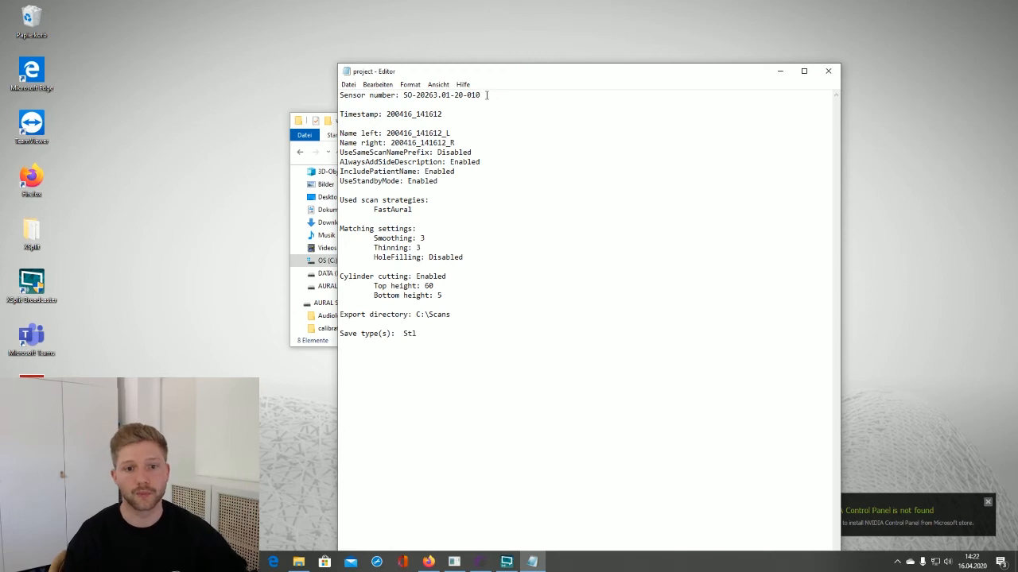
# Examine the timestamp, used scan strategy and matching settings in the project log
pyautogui.moveTo(485, 95); pyautogui.dragTo(387, 114)
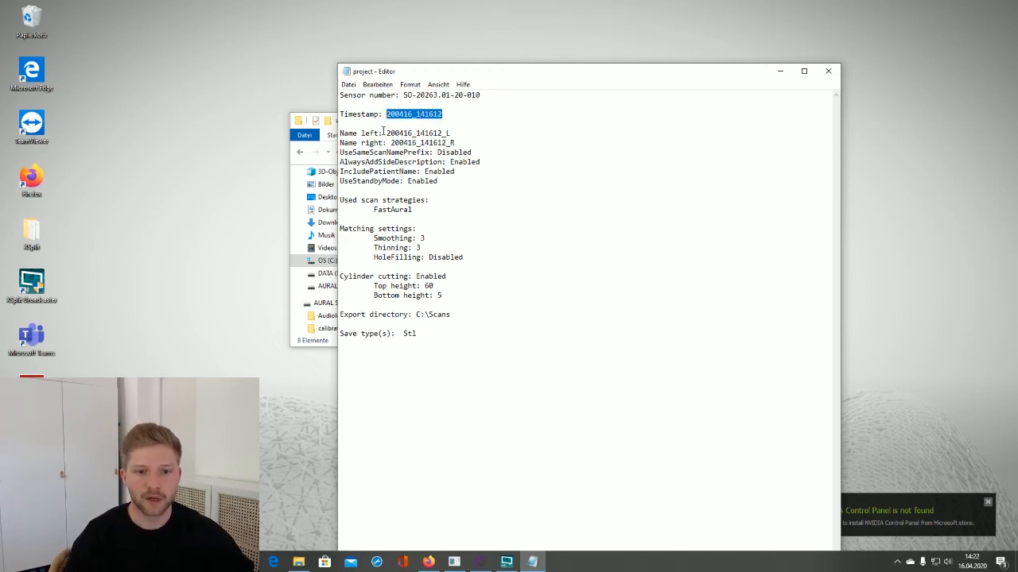
pyautogui.click(454, 189)
pyautogui.click(452, 209)
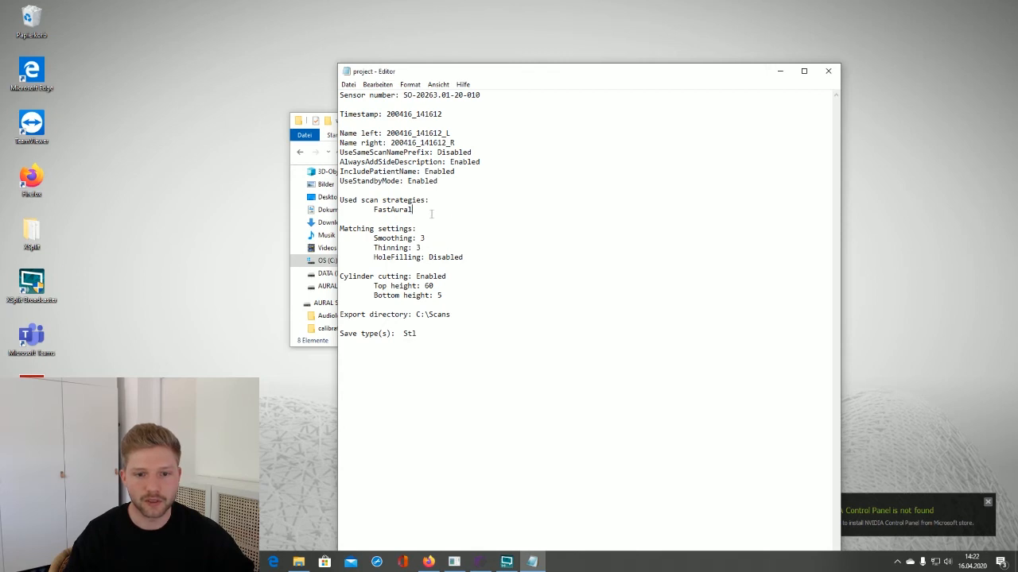
pyautogui.moveTo(368, 215); pyautogui.dragTo(372, 210)
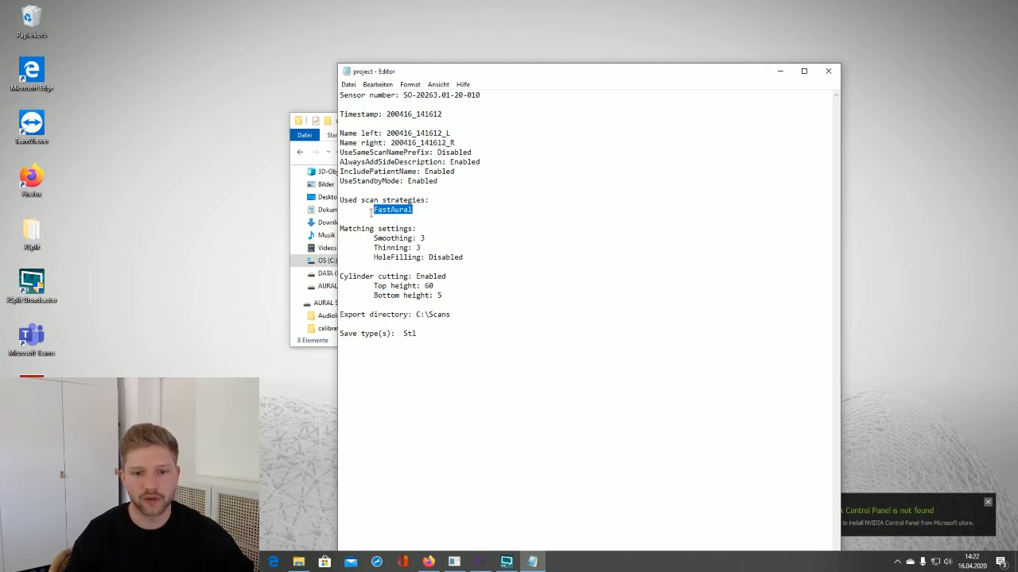
pyautogui.click(373, 210)
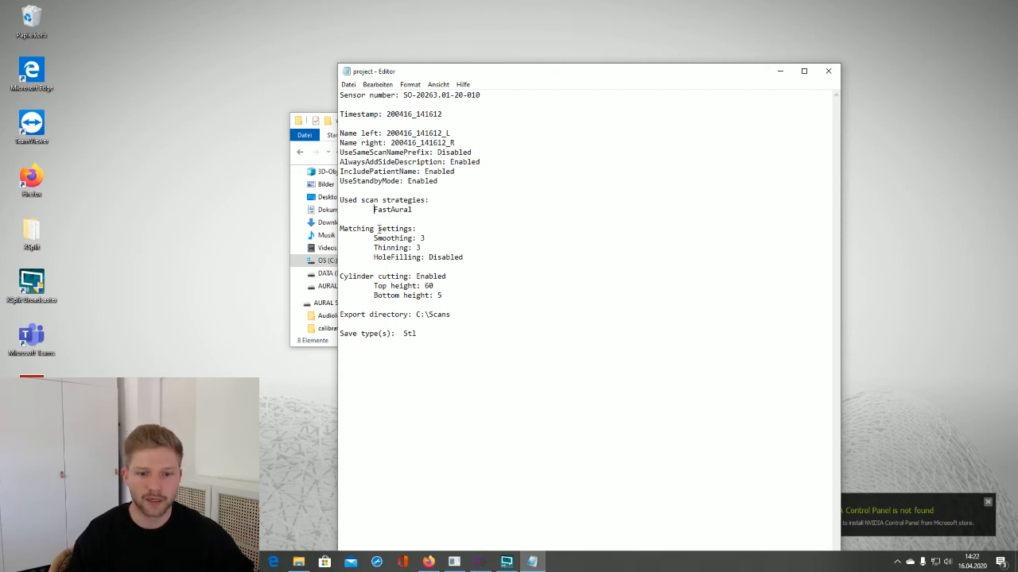
pyautogui.moveTo(342, 229); pyautogui.dragTo(482, 257)
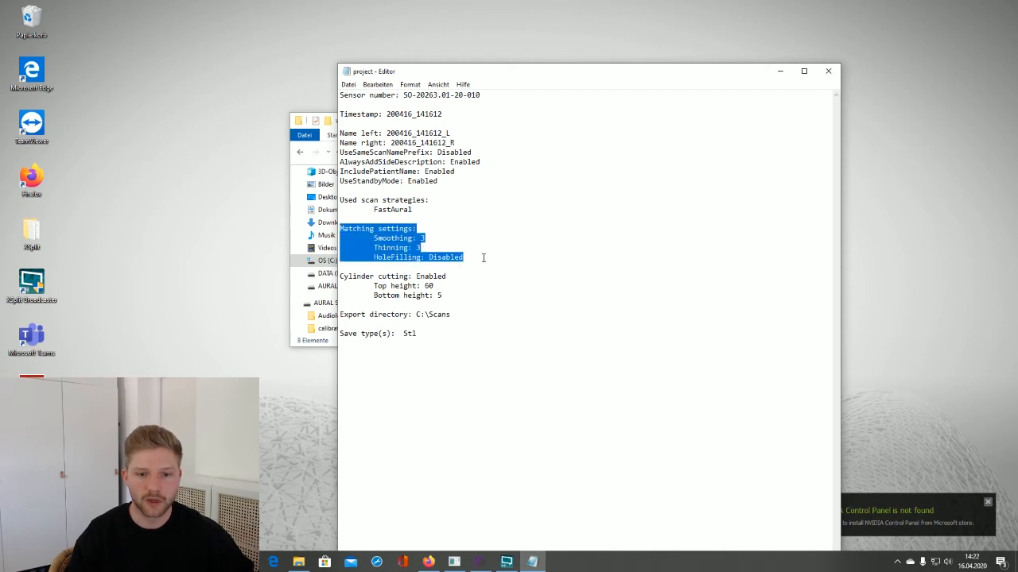
pyautogui.click(482, 258)
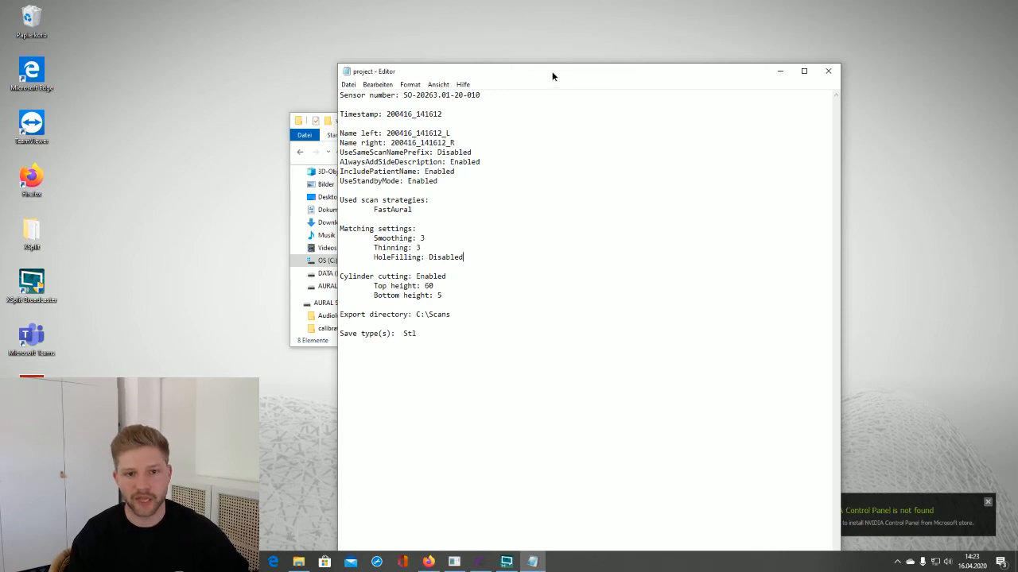
# Place the log and folder windows side by side, check the save type line, and close both windows
pyautogui.moveTo(552, 75); pyautogui.dragTo(364, 32)
pyautogui.moveTo(668, 125); pyautogui.dragTo(828, 99)
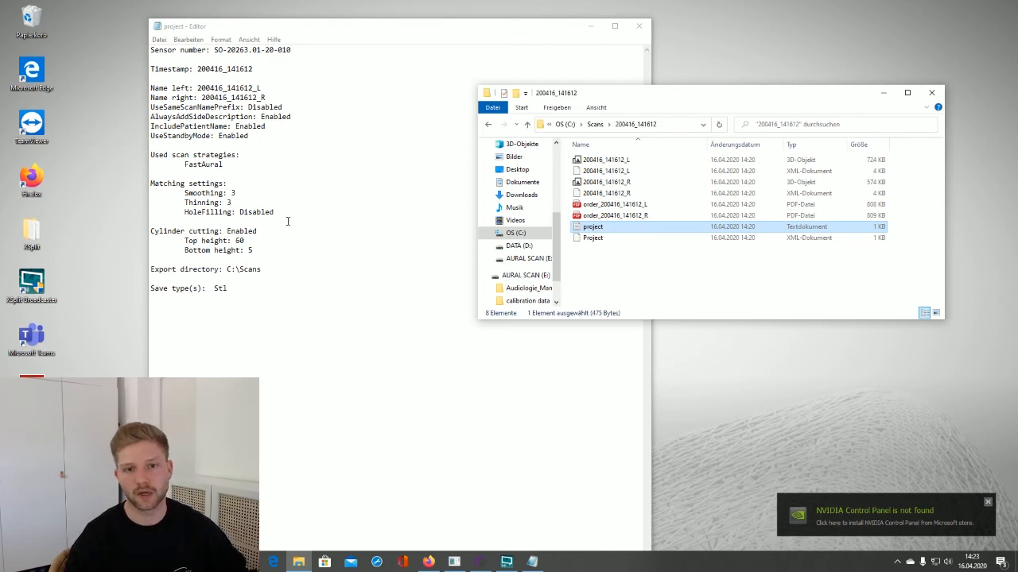
pyautogui.click(262, 288)
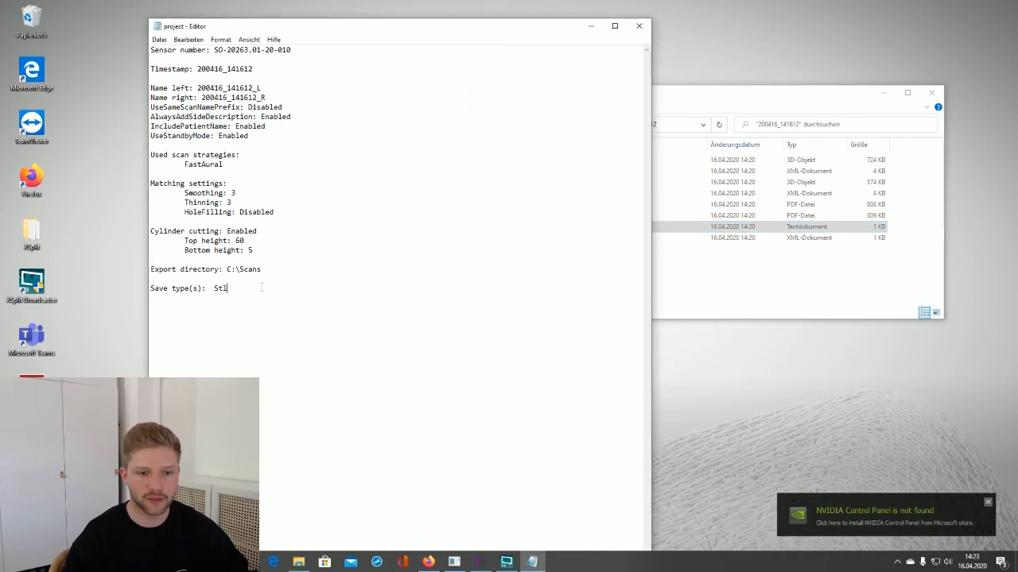
pyautogui.moveTo(512, 30); pyautogui.dragTo(485, 22)
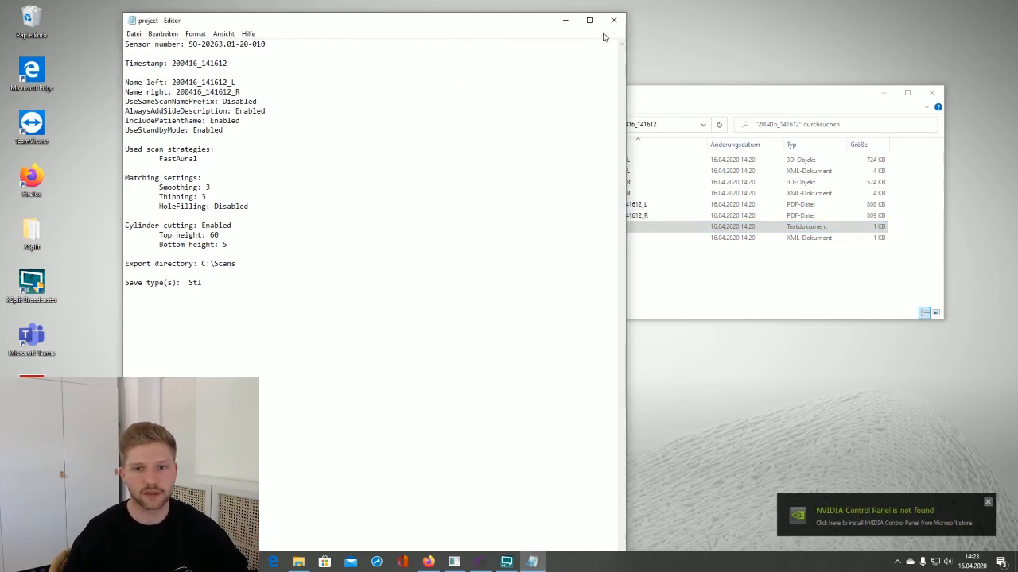
pyautogui.click(612, 19)
pyautogui.click(931, 92)
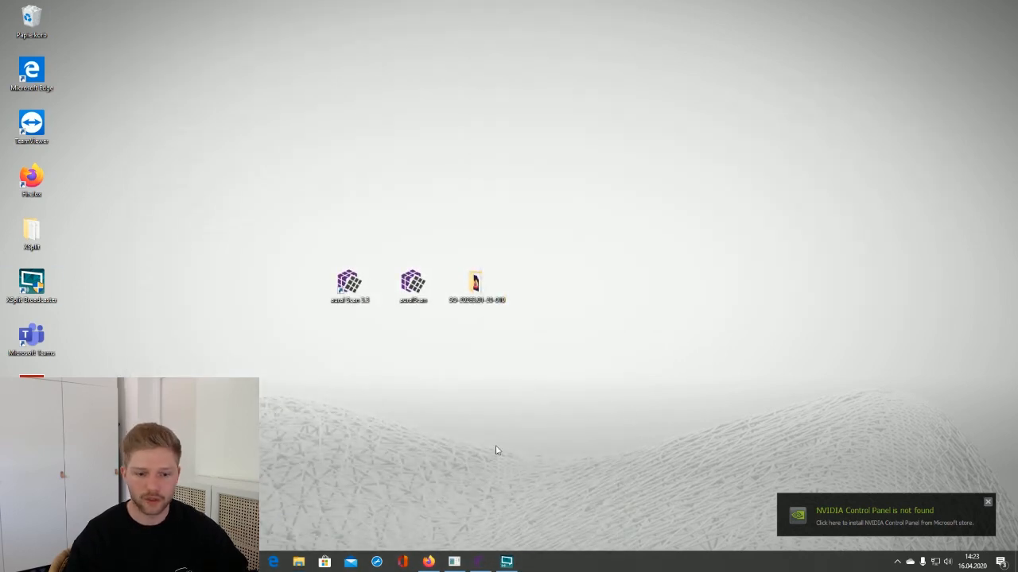
# Switch back to smart optics freeStage and open the 3D Calibration dialog
pyautogui.click(480, 562)
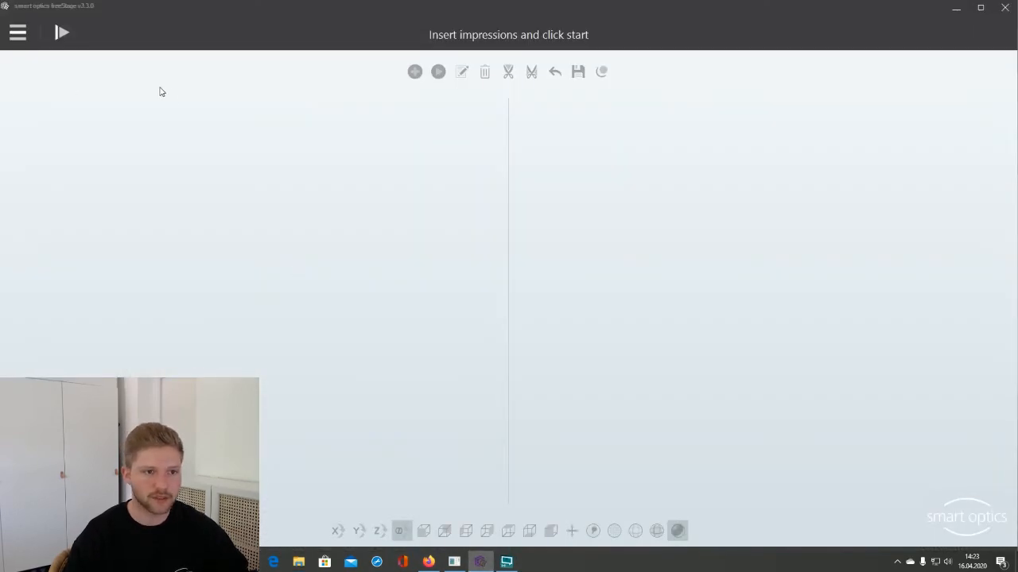
pyautogui.click(18, 38)
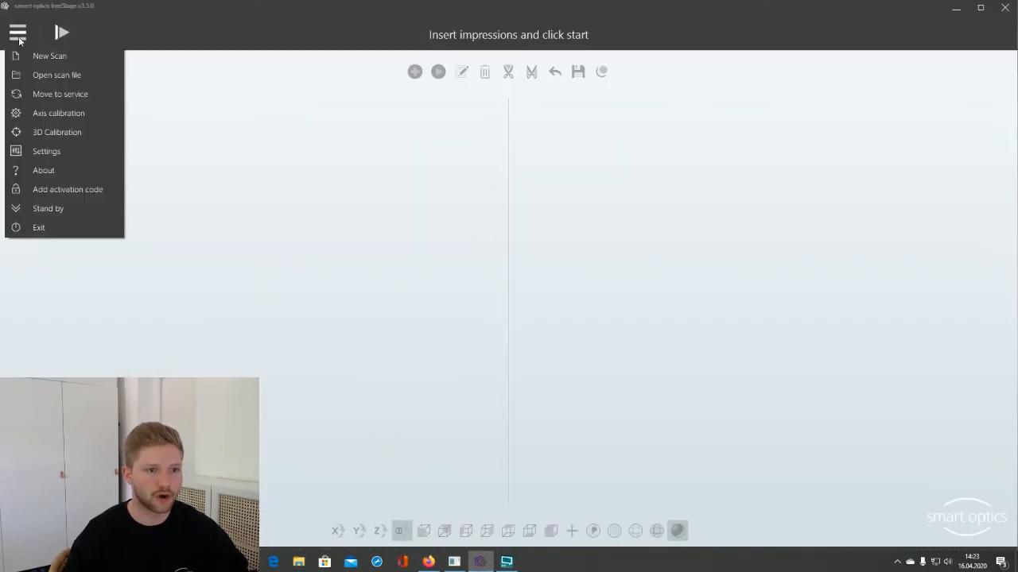
pyautogui.click(63, 136)
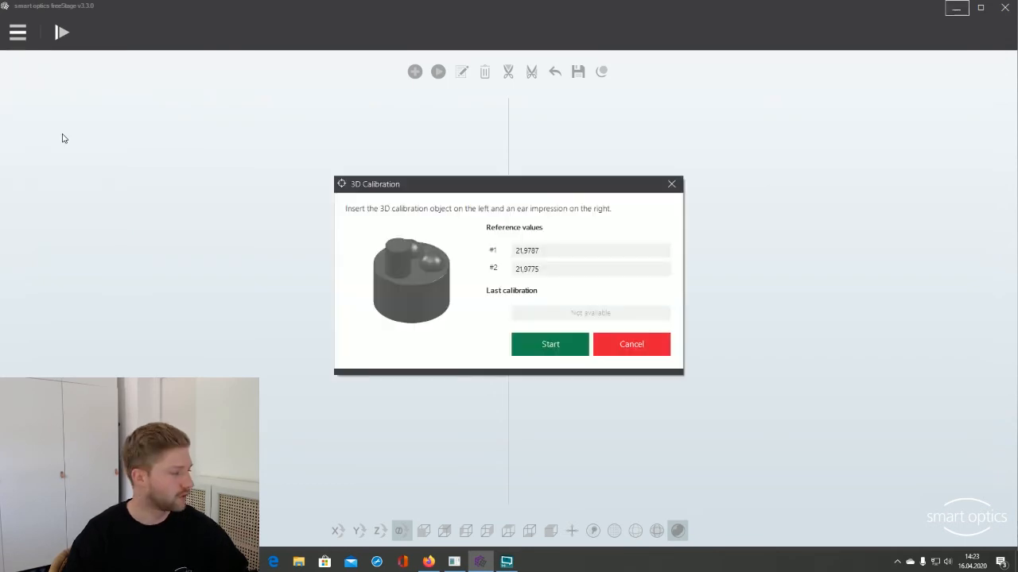
# Run the 3D calibration, validate its results, and close the calibration dialog
pyautogui.click(539, 352)
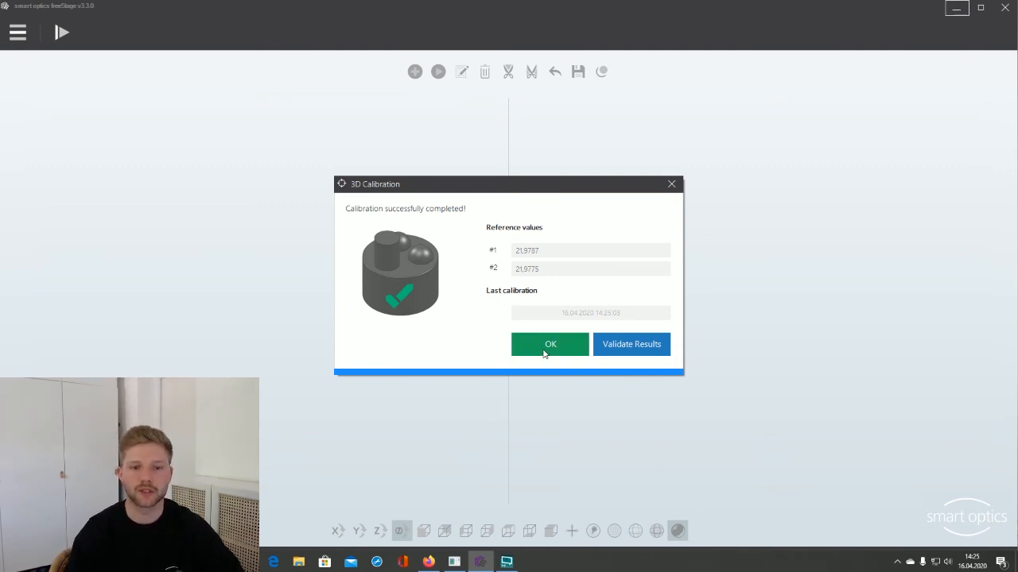
pyautogui.click(630, 346)
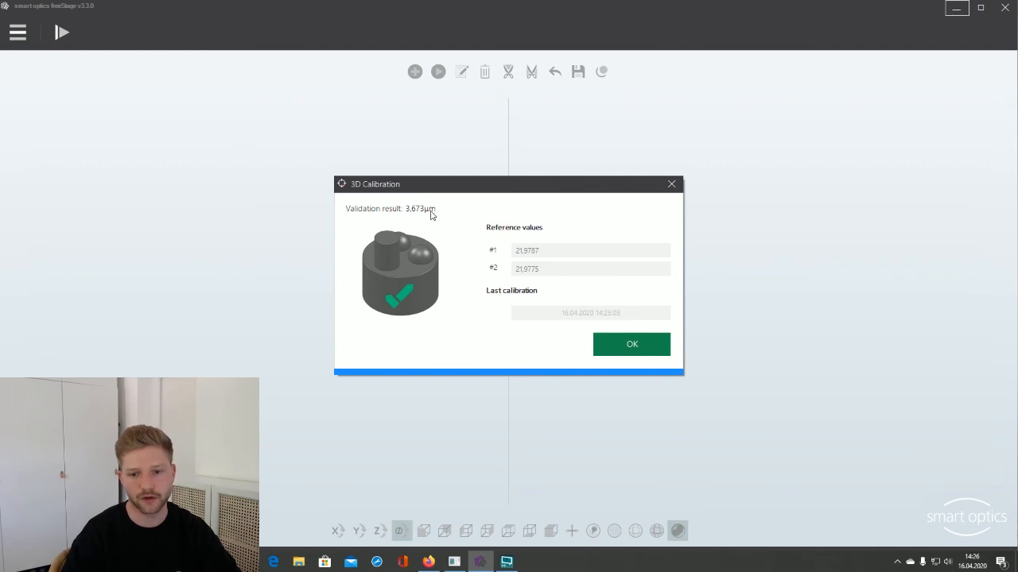
pyautogui.click(628, 345)
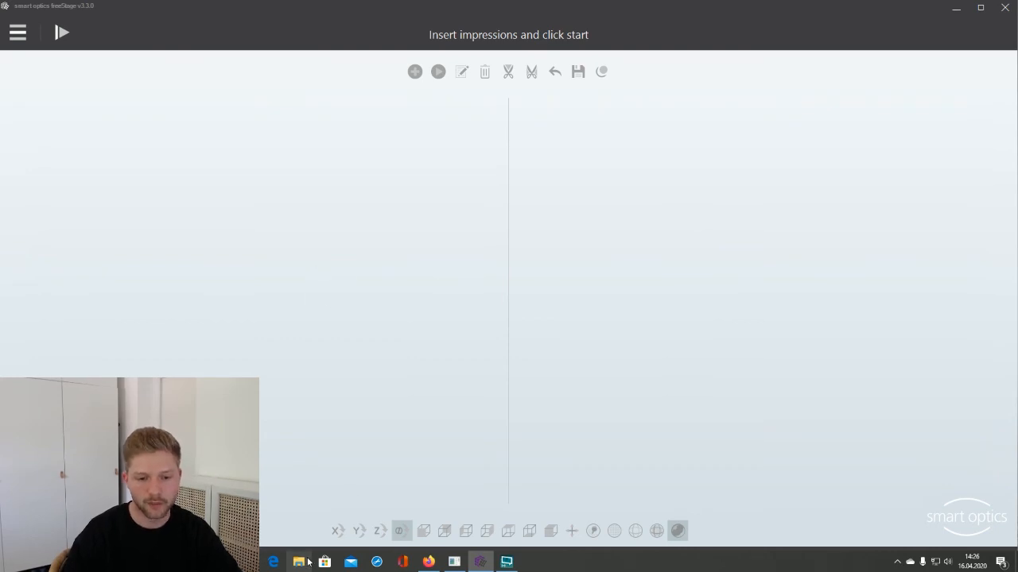
# Switch to File Explorer and open the Scans folder on drive C
pyautogui.click(299, 562)
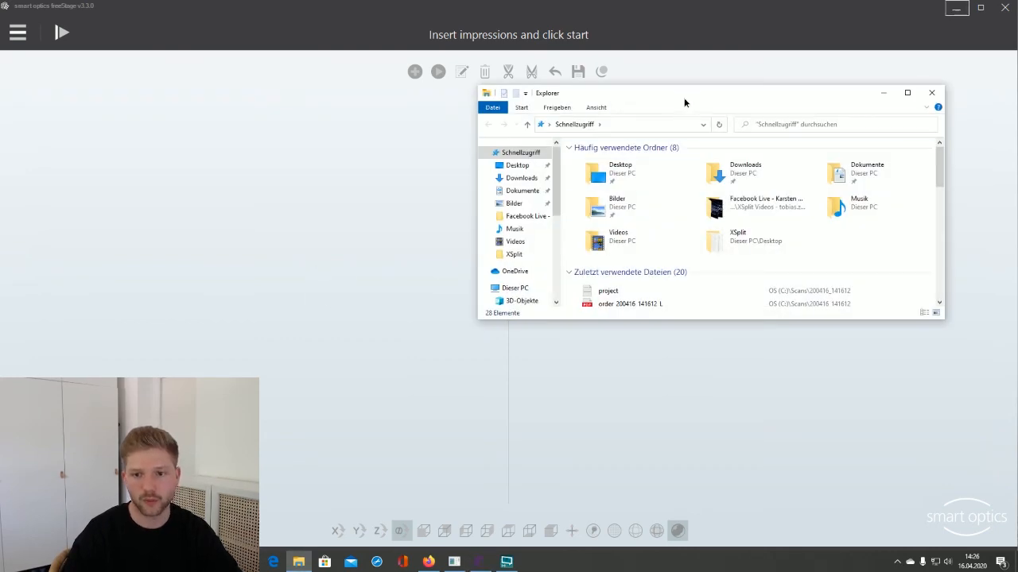
pyautogui.moveTo(683, 100); pyautogui.dragTo(655, 127)
pyautogui.scroll(-5, 465, 316)
pyautogui.scroll(5, 466, 316)
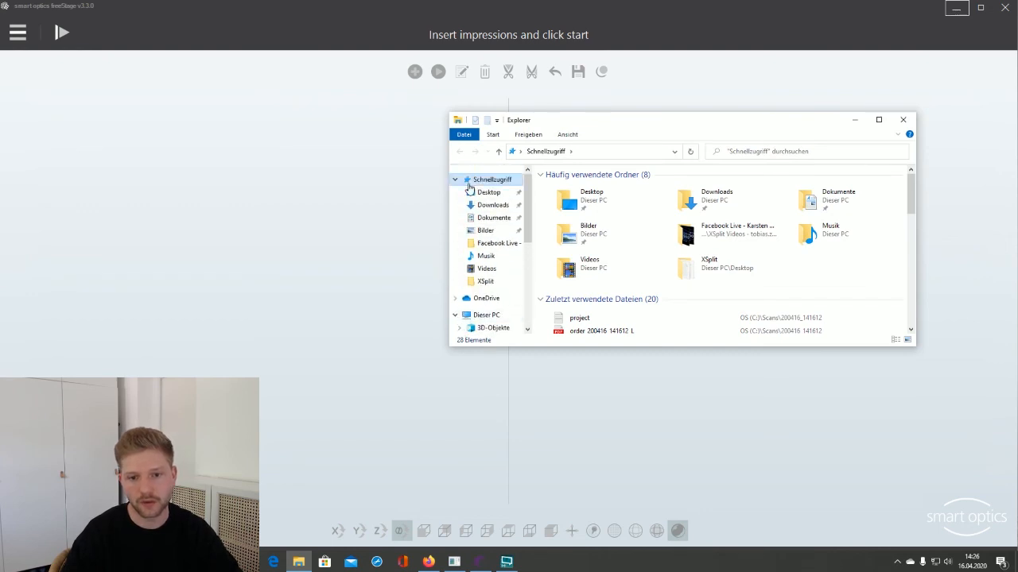
pyautogui.scroll(-2, 467, 315)
pyautogui.scroll(-1, 474, 312)
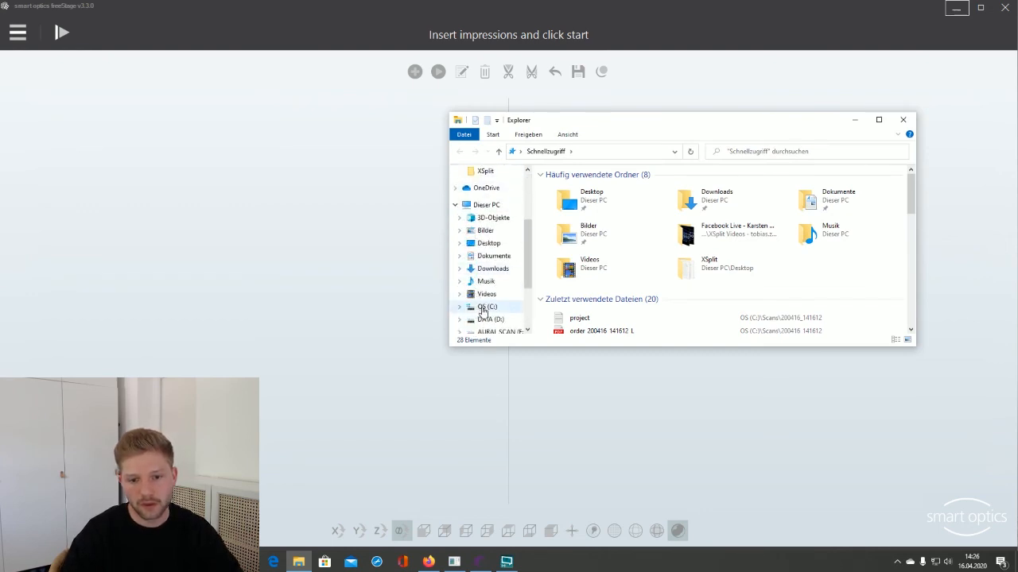
pyautogui.click(485, 307)
pyautogui.doubleClick(563, 298)
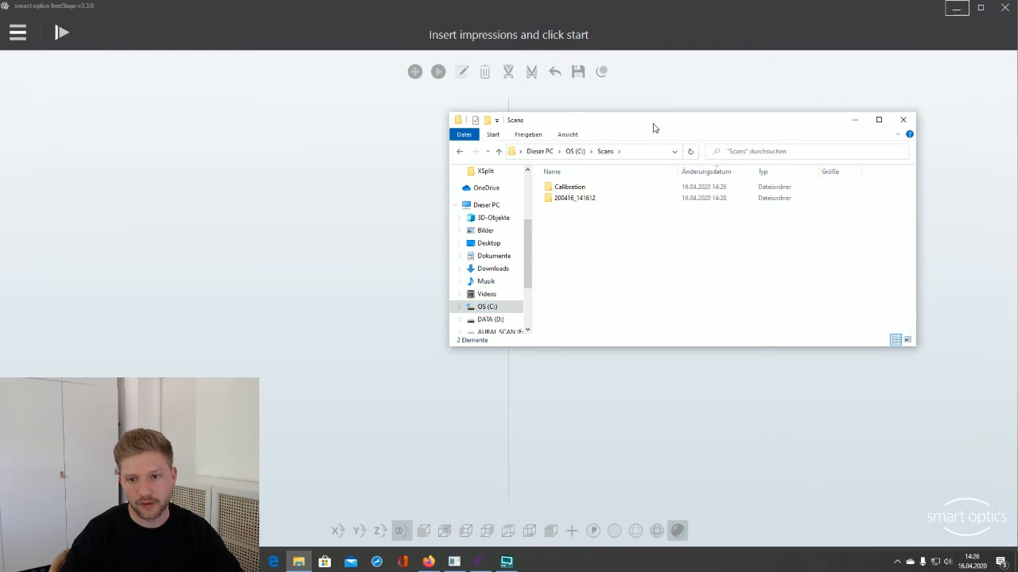
# Open the calibration results HTML file from the Calibration folder in Firefox
pyautogui.moveTo(654, 127); pyautogui.dragTo(601, 166)
pyautogui.click(526, 230)
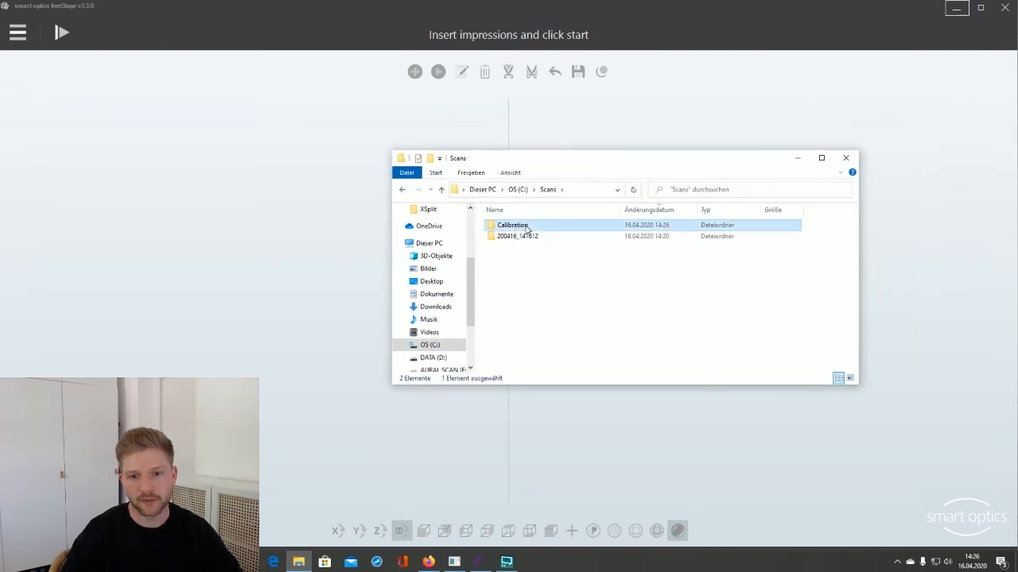
pyautogui.doubleClick(527, 229)
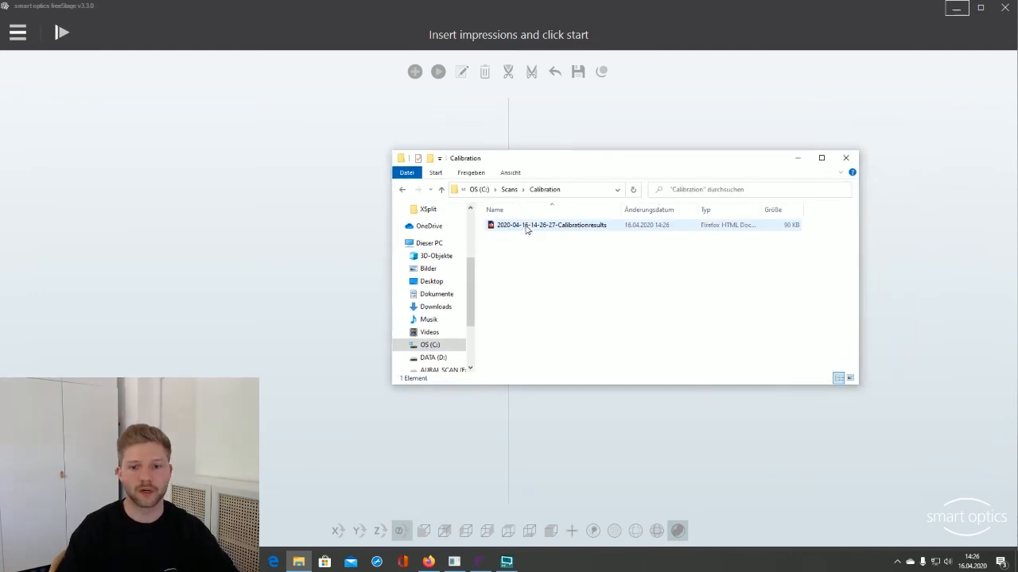
pyautogui.doubleClick(594, 226)
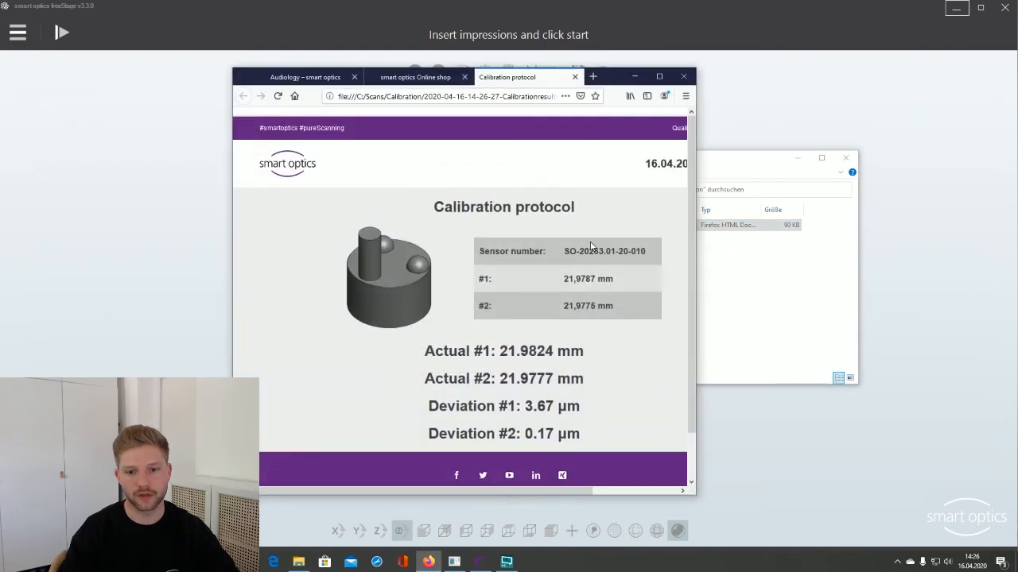
# Maximize the calibration protocol window and examine the protocol's date and time
pyautogui.click(659, 76)
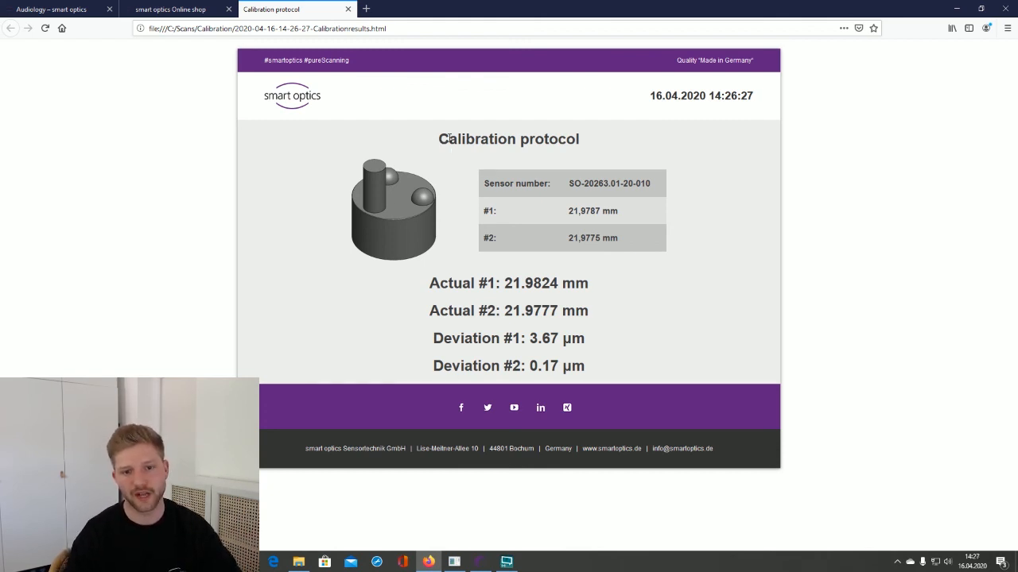
pyautogui.moveTo(761, 98); pyautogui.dragTo(705, 96)
pyautogui.click(756, 102)
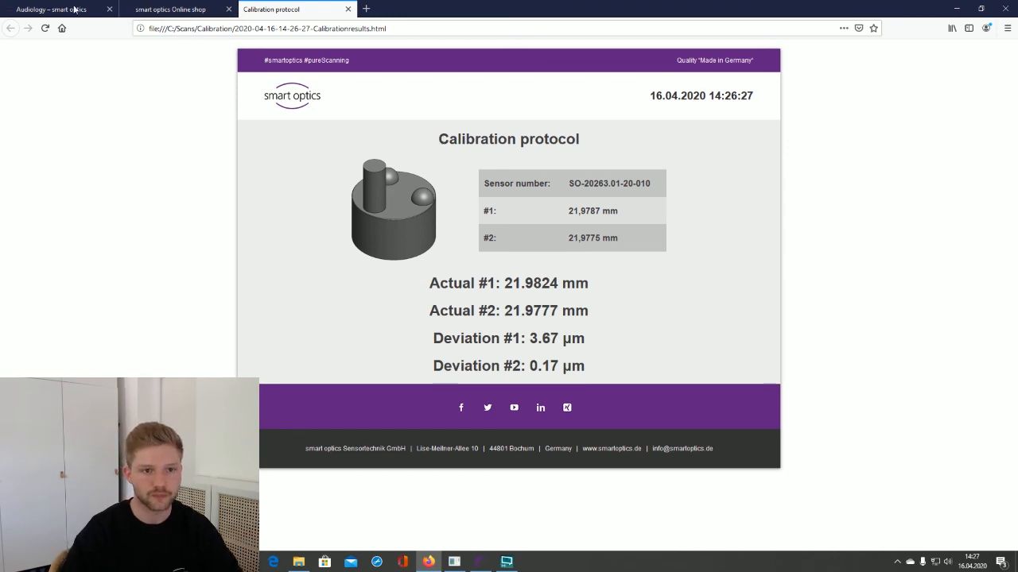
# Open the aural Scan software page on the smart optics audiology website and go to its Downloads section
pyautogui.click(32, 10)
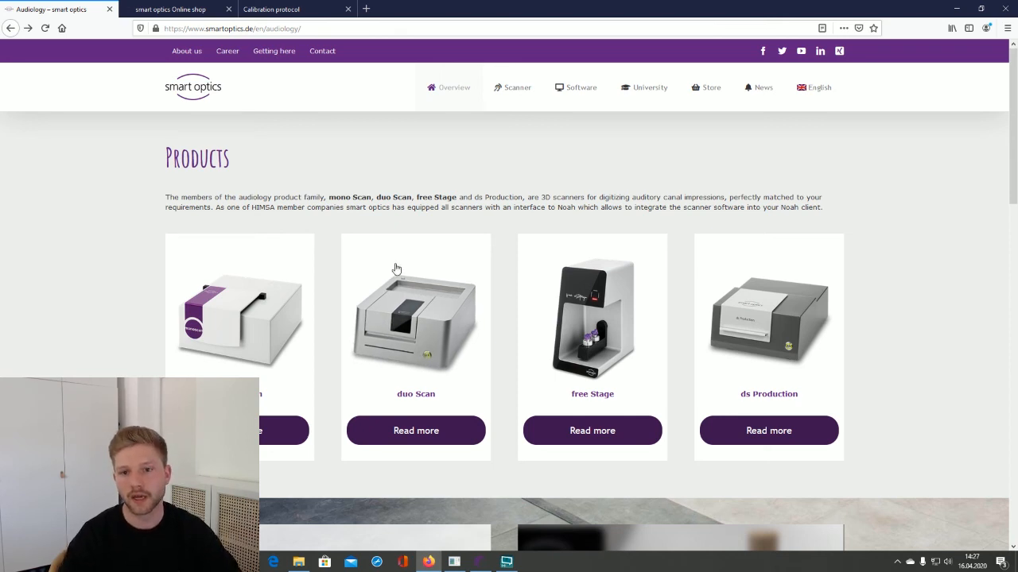
pyautogui.moveTo(577, 102)
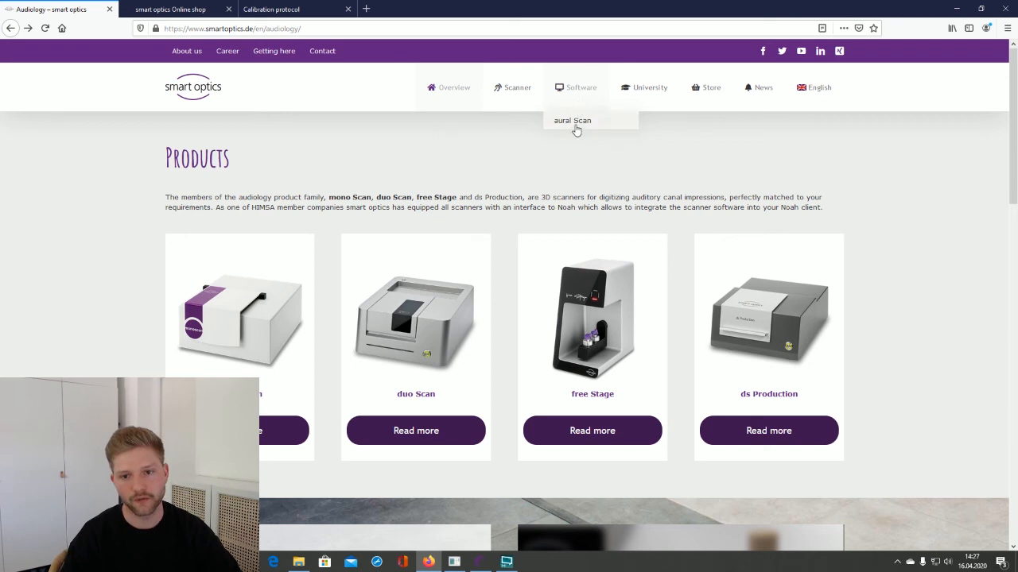
pyautogui.click(577, 126)
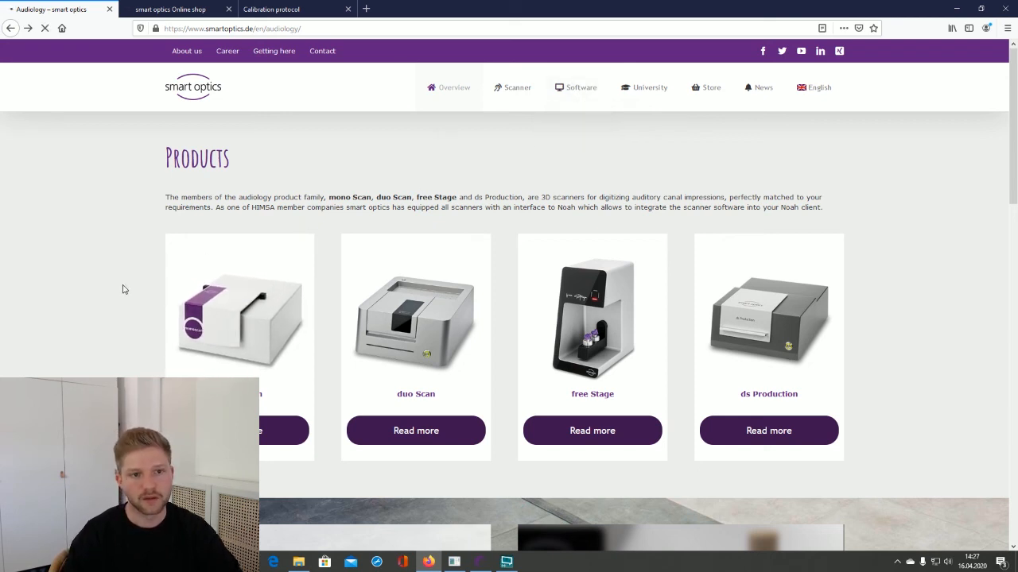
pyautogui.scroll(-12, 152, 330)
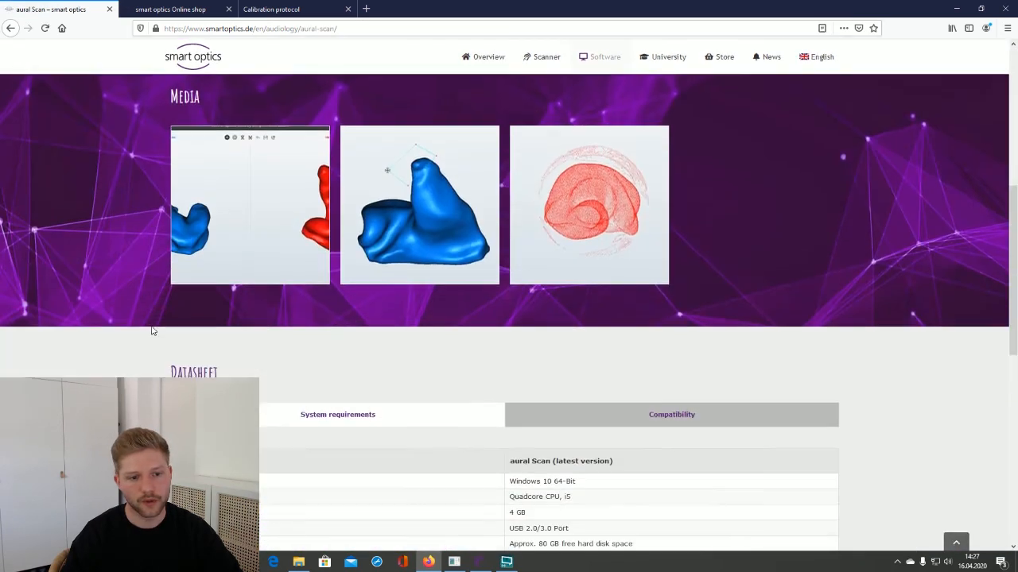
pyautogui.scroll(-4, 152, 330)
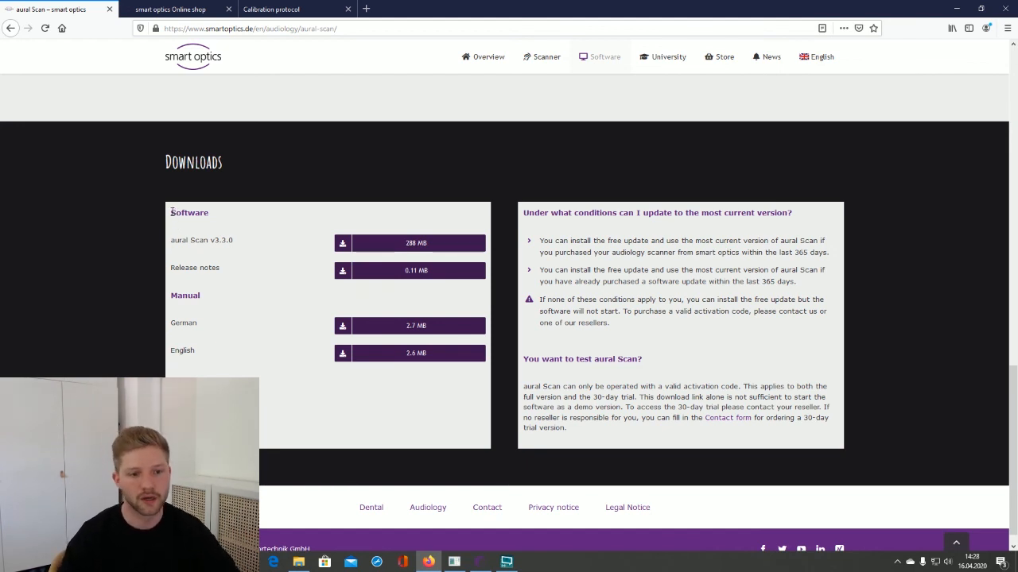
# Examine the aural Scan v3.3.0 and release notes download entries, plus the update and trial conditions
pyautogui.moveTo(175, 239); pyautogui.dragTo(262, 248)
pyautogui.click(296, 245)
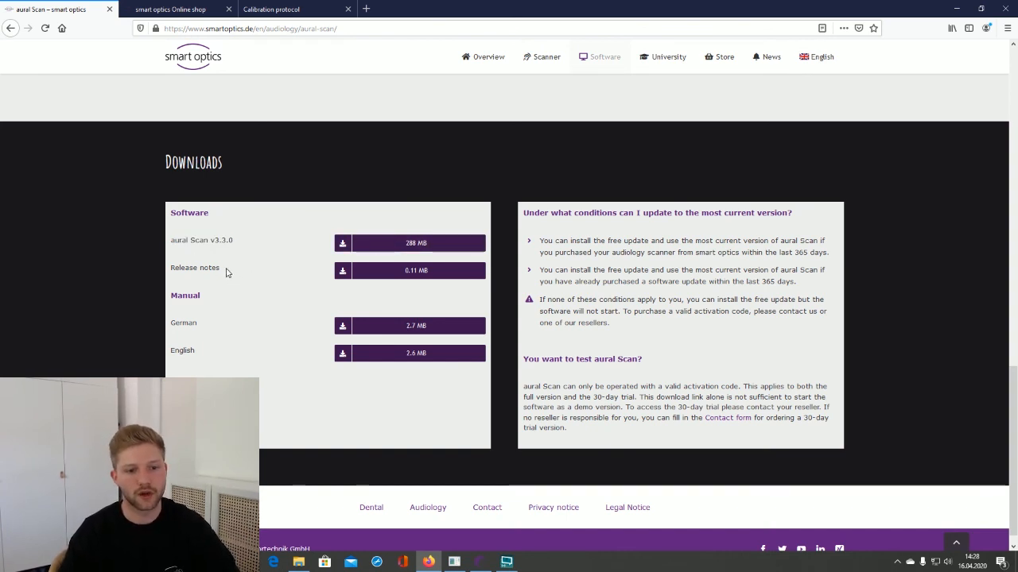
pyautogui.moveTo(226, 270); pyautogui.dragTo(171, 275)
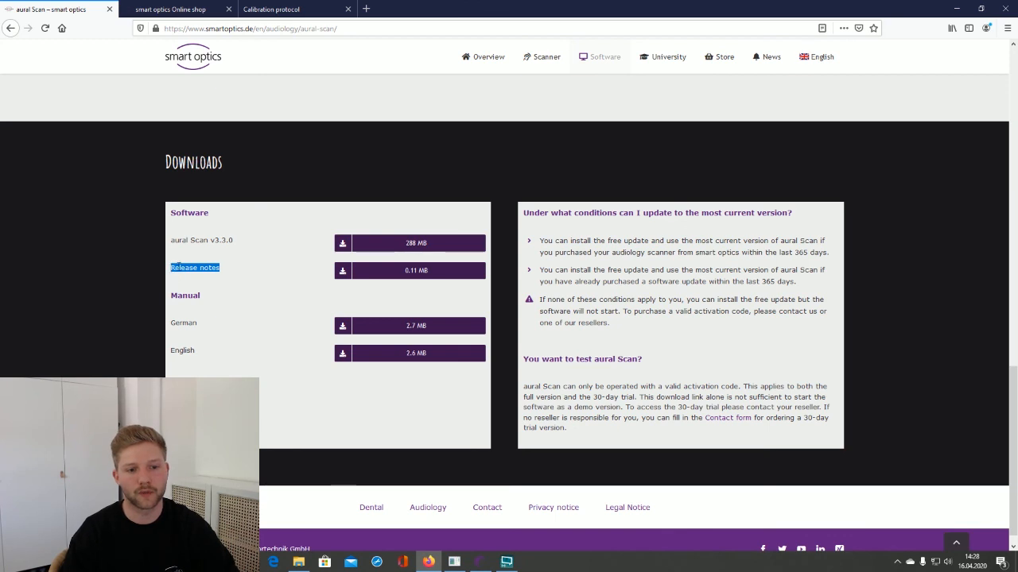
pyautogui.click(178, 268)
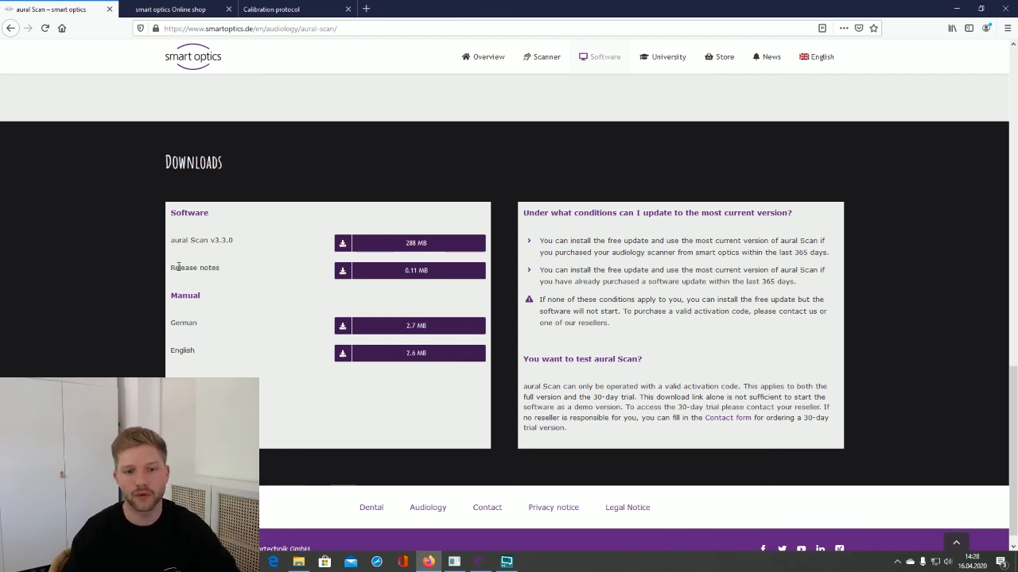
pyautogui.moveTo(220, 270); pyautogui.dragTo(173, 270)
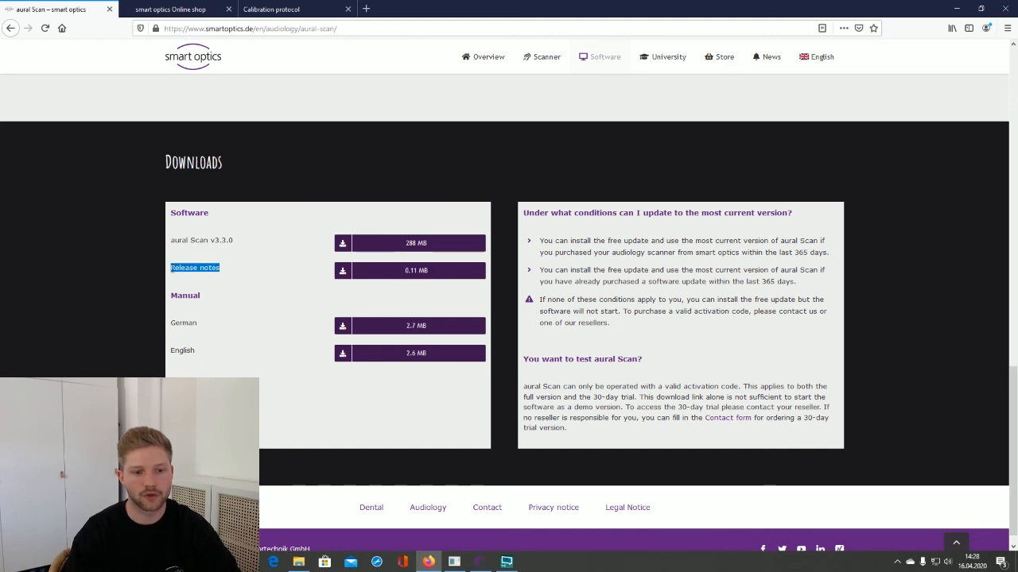
pyautogui.click(203, 297)
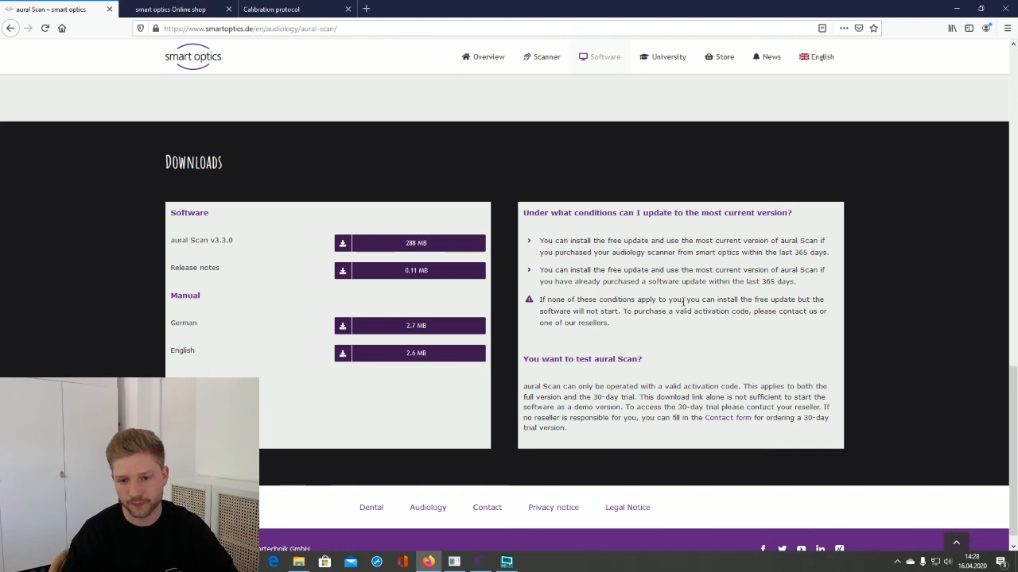
pyautogui.scroll(-1, 679, 307)
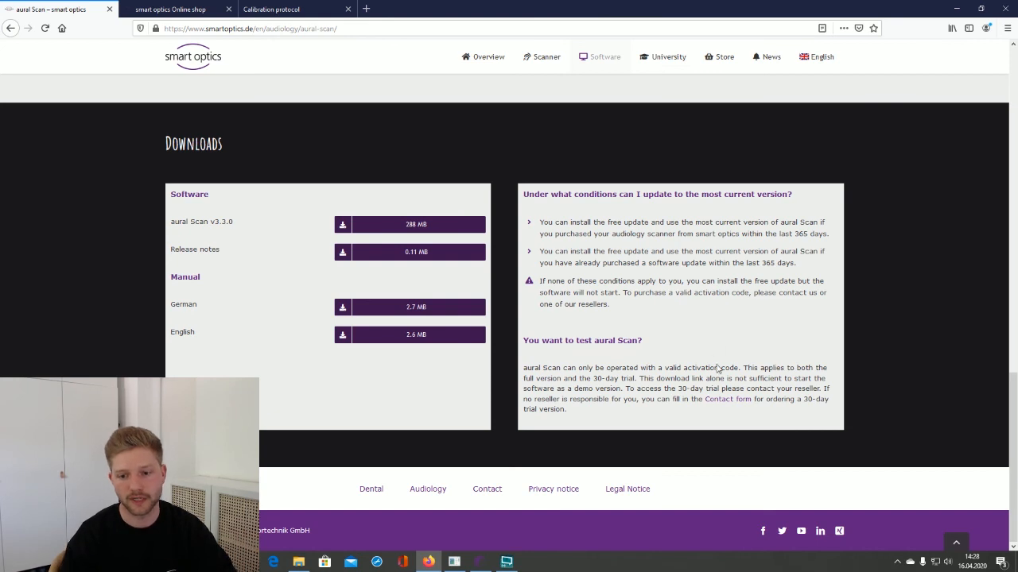
# Open the contact form linked in the trial conditions and look over the contact page
pyautogui.click(726, 401)
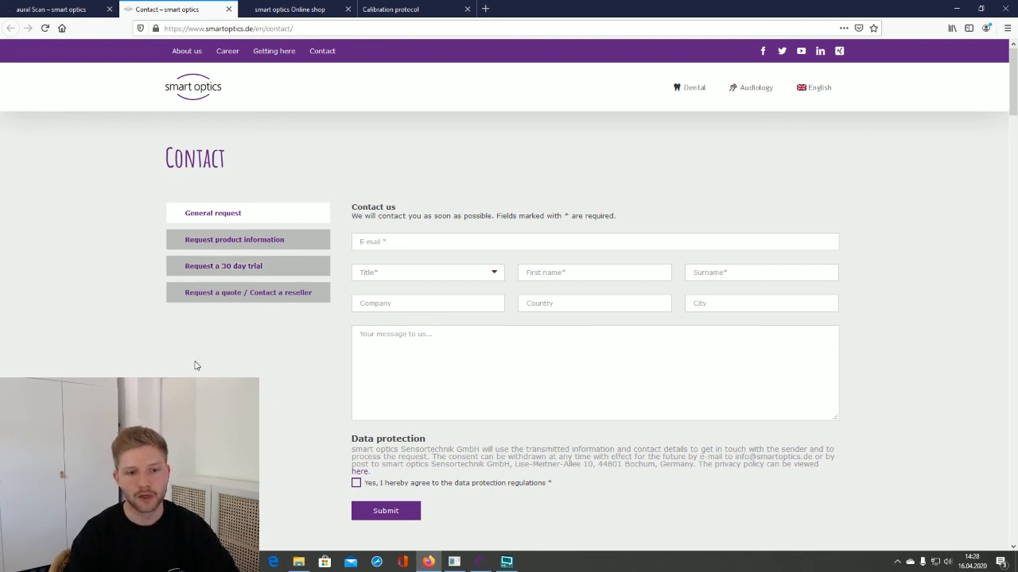
pyautogui.scroll(-3, 198, 366)
pyautogui.scroll(-2, 197, 366)
pyautogui.scroll(5, 197, 366)
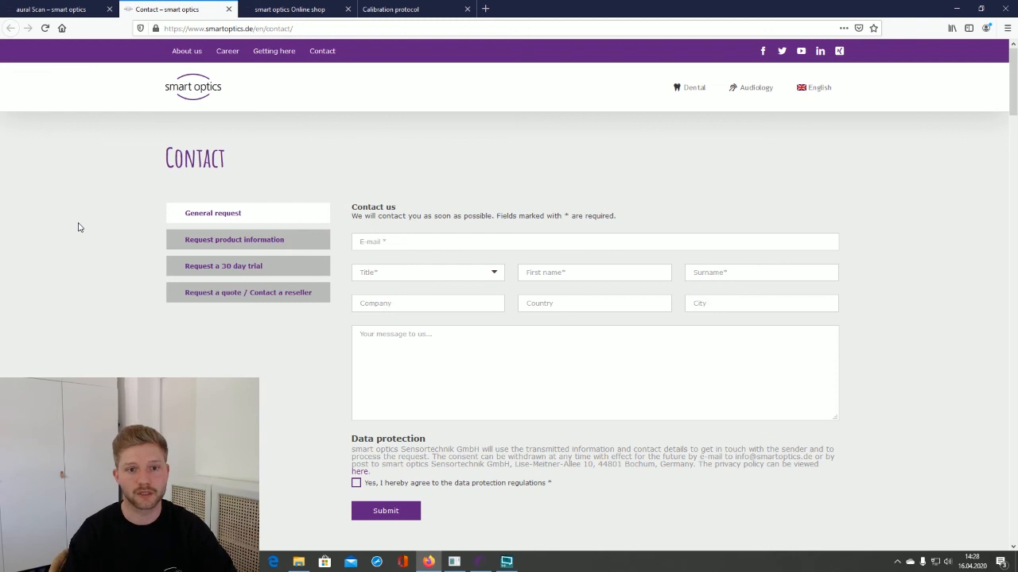
pyautogui.moveTo(227, 163); pyautogui.dragTo(159, 164)
pyautogui.click(151, 166)
# Add one mono Scan from the online shop's 3D scanners to the cart and open the shopping cart
pyautogui.click(262, 11)
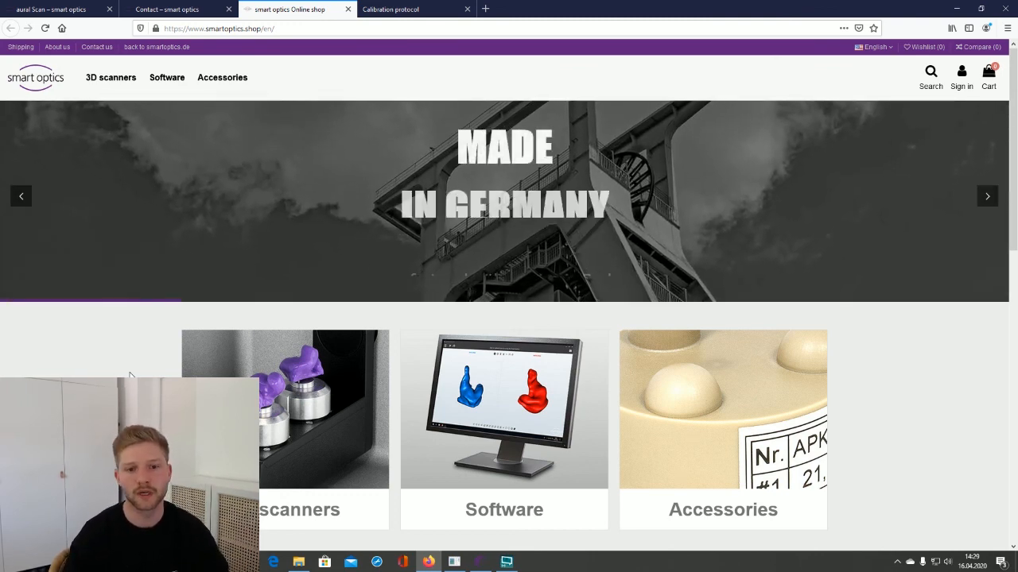
pyautogui.scroll(-2, 130, 377)
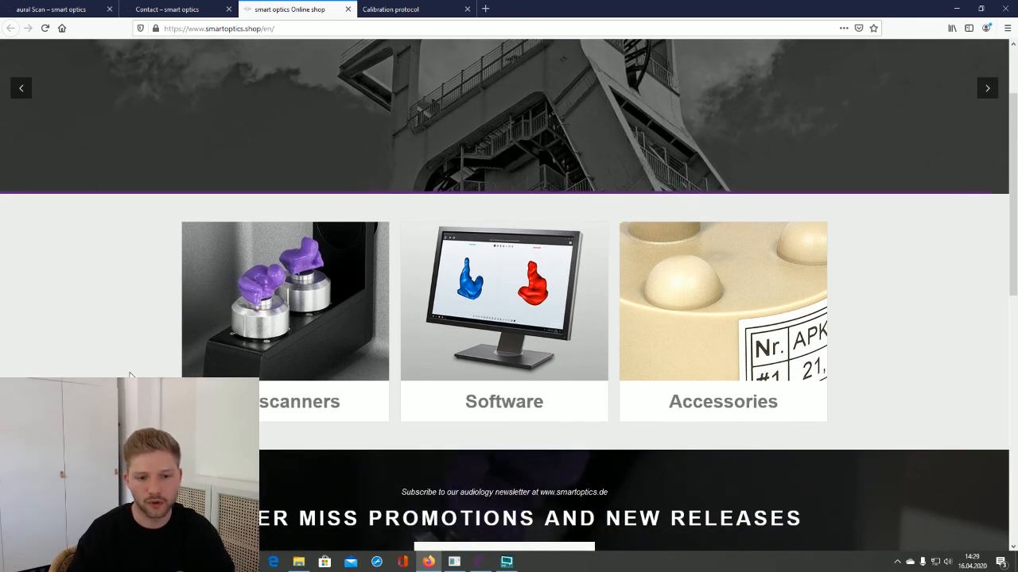
pyautogui.click(251, 347)
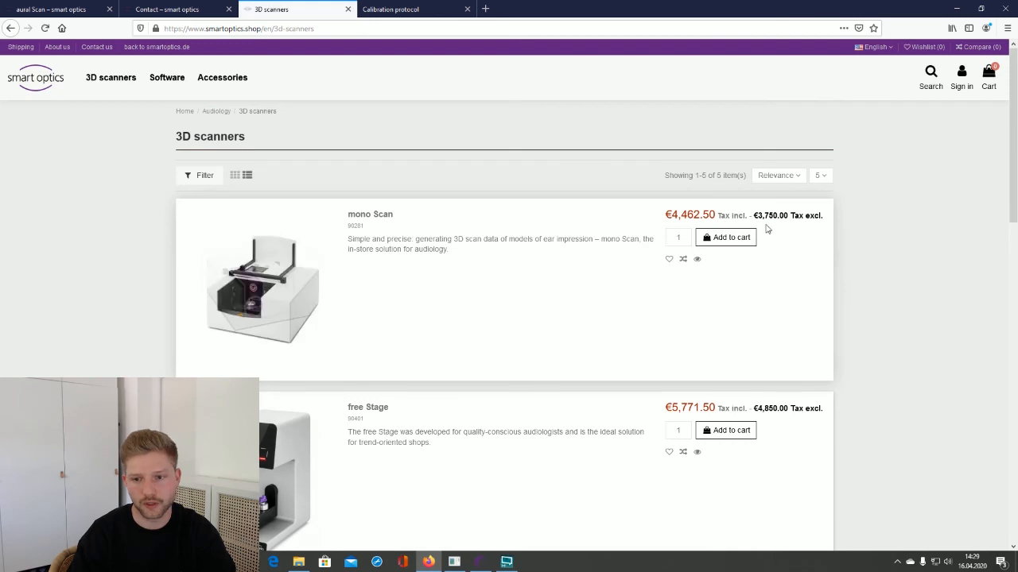
pyautogui.click(745, 240)
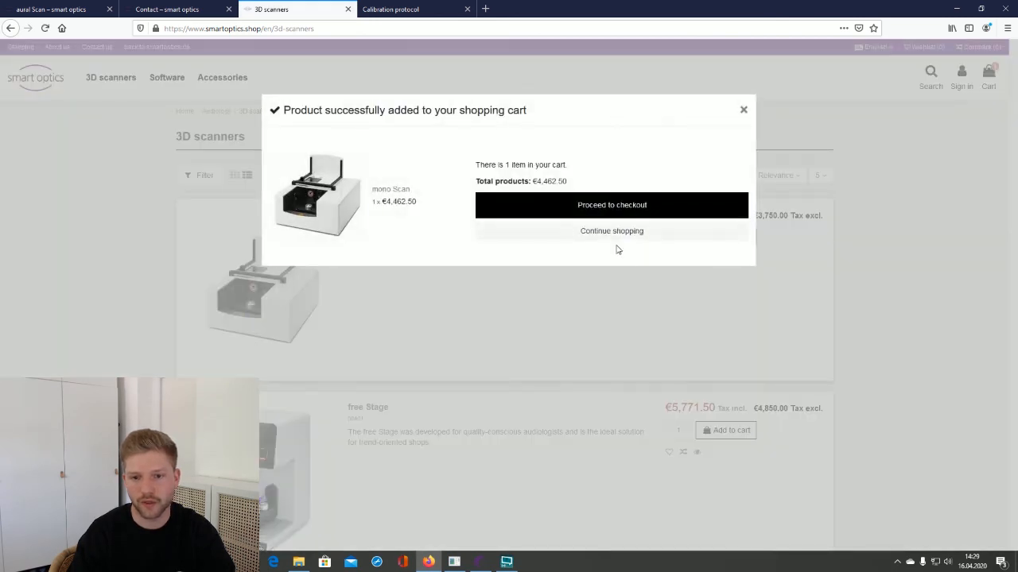
pyautogui.click(608, 207)
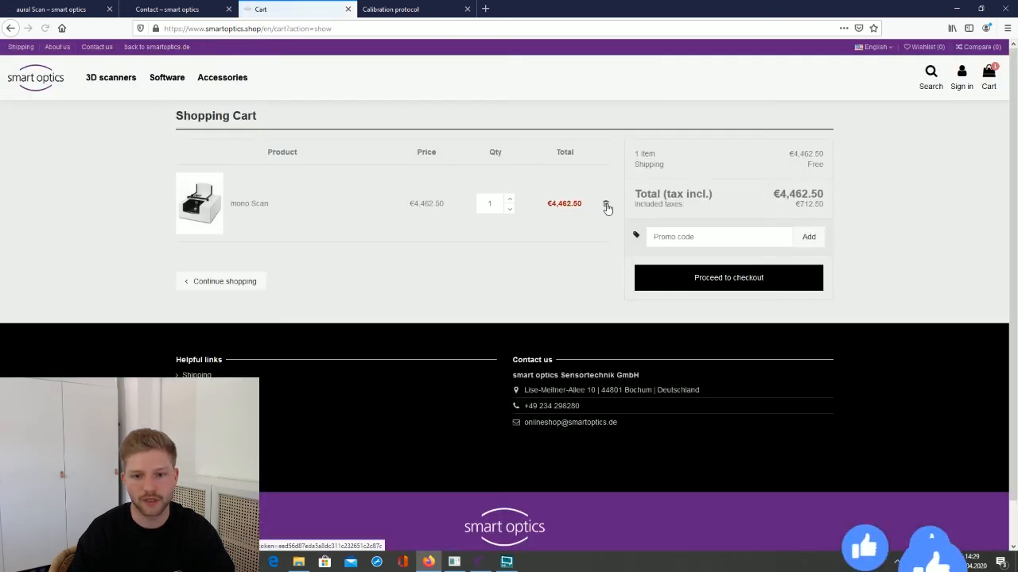
# Apply the promo code SPRINGDEAL2020 to the shopping cart
pyautogui.click(671, 236)
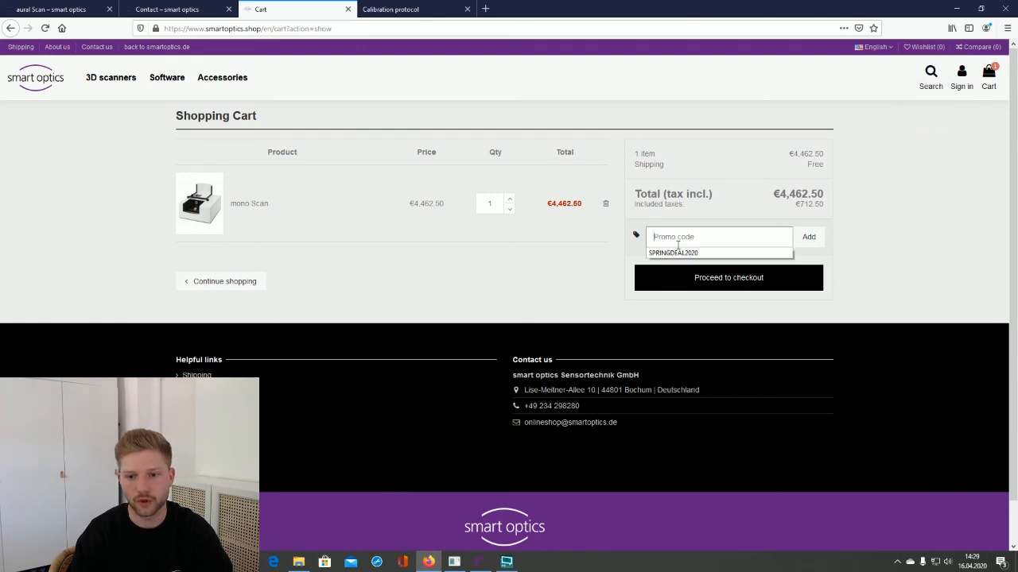
pyautogui.click(680, 253)
pyautogui.click(703, 236)
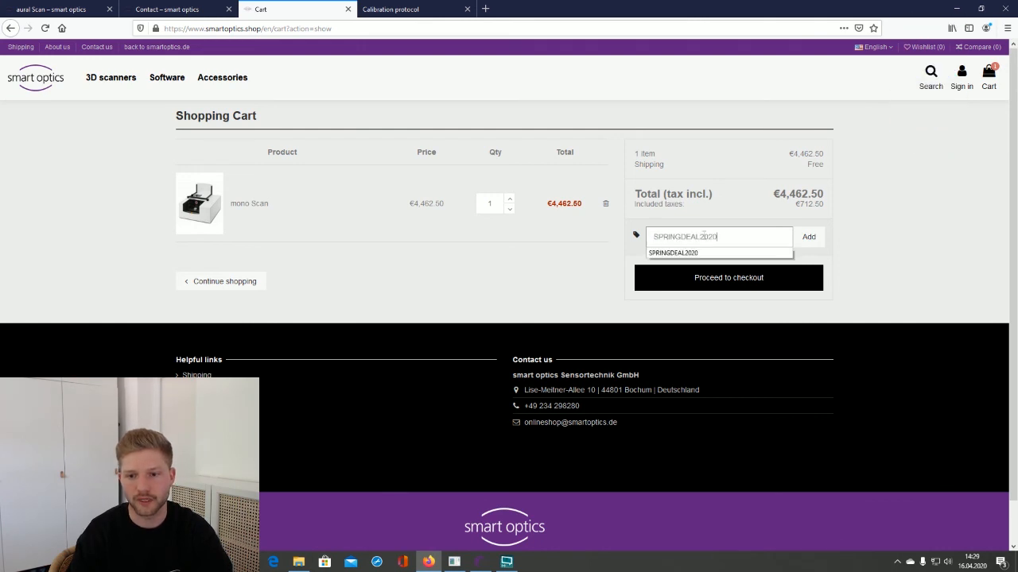
pyautogui.click(817, 236)
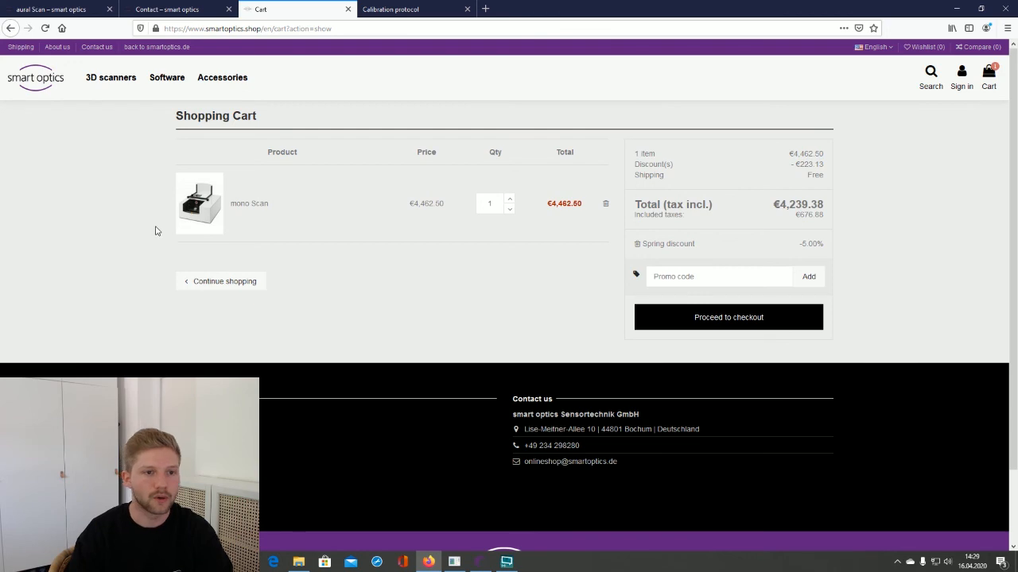
# Revisit the contact, aural Scan and cart pages, and return to the calibration protocol
pyautogui.click(175, 9)
pyautogui.click(71, 9)
pyautogui.click(188, 15)
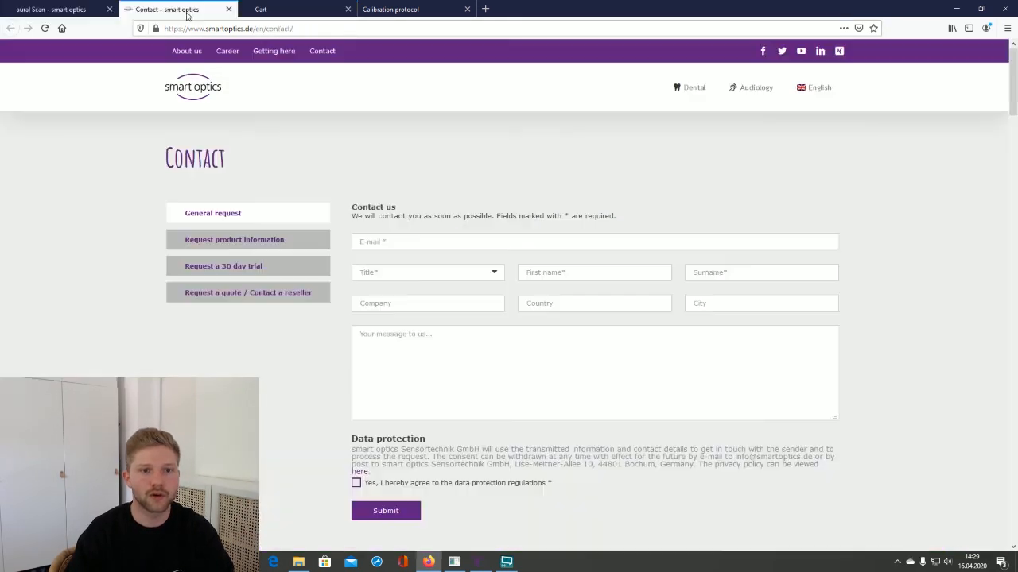
pyautogui.click(294, 9)
pyautogui.click(402, 10)
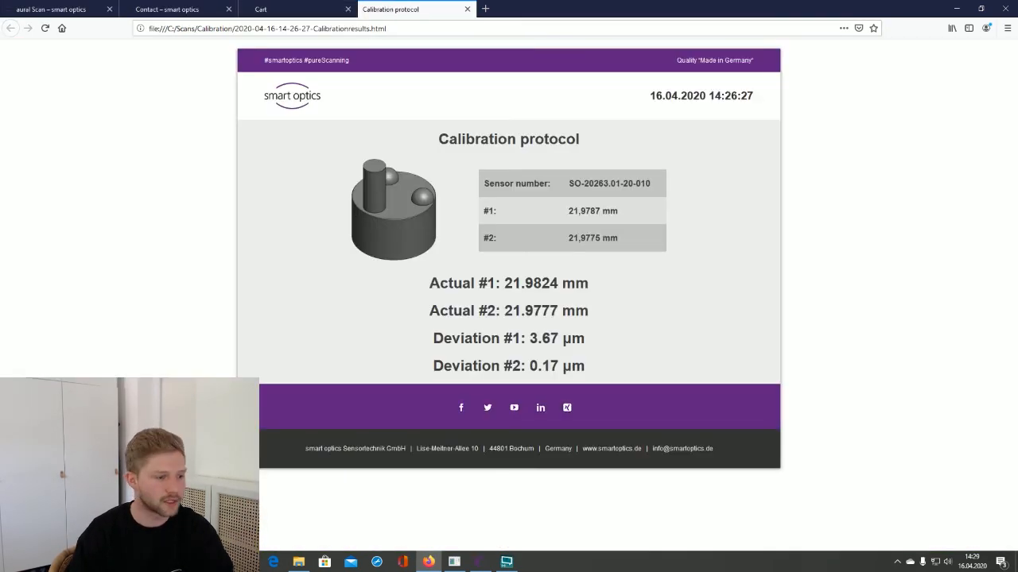